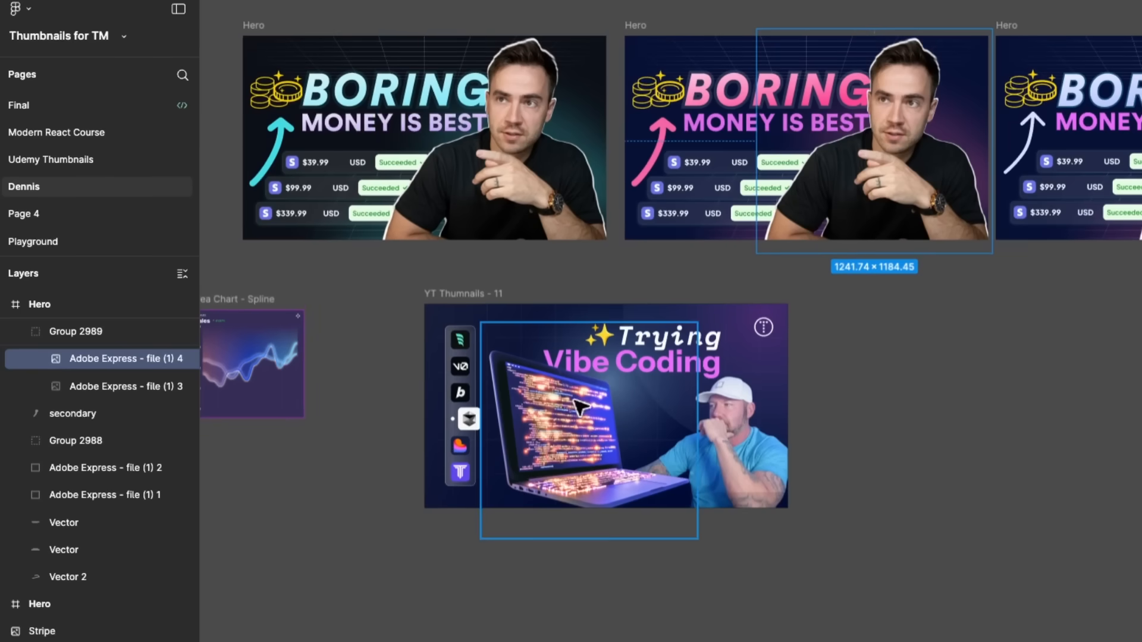
pyautogui.scroll(-5, 660, 409)
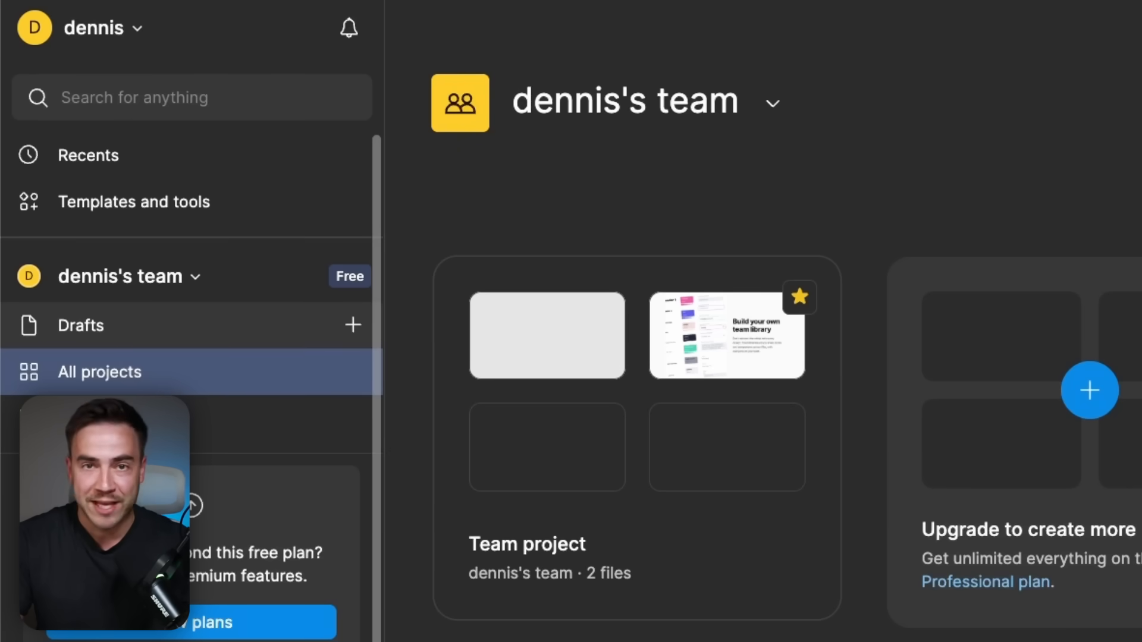
# Switch to the demo team and start a new file in its project.
pyautogui.click(194, 279)
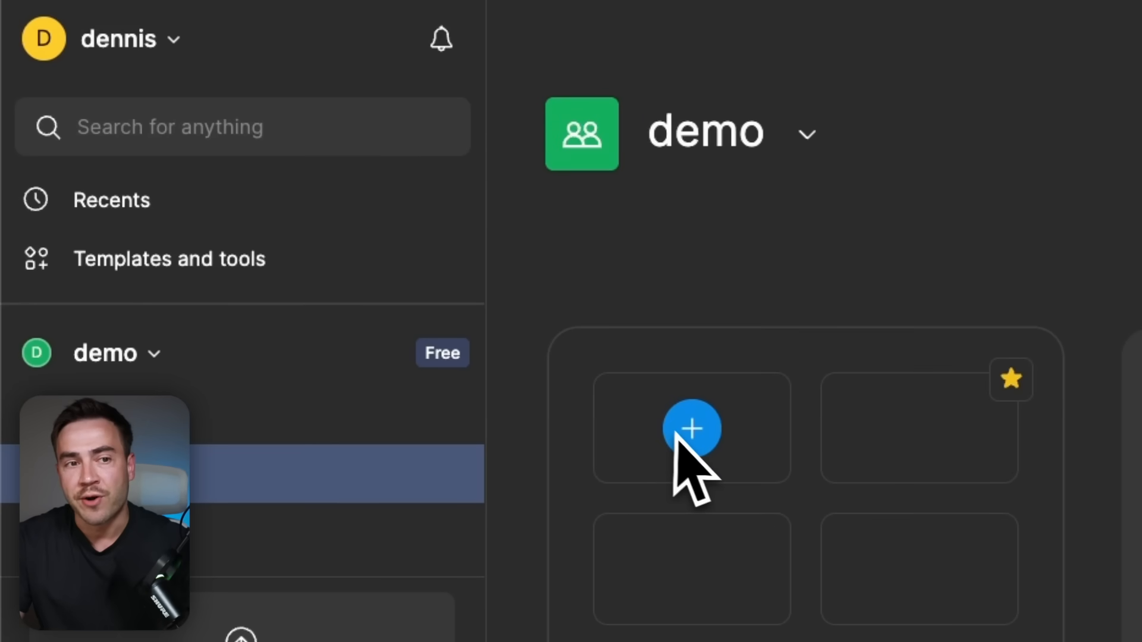
pyautogui.click(701, 449)
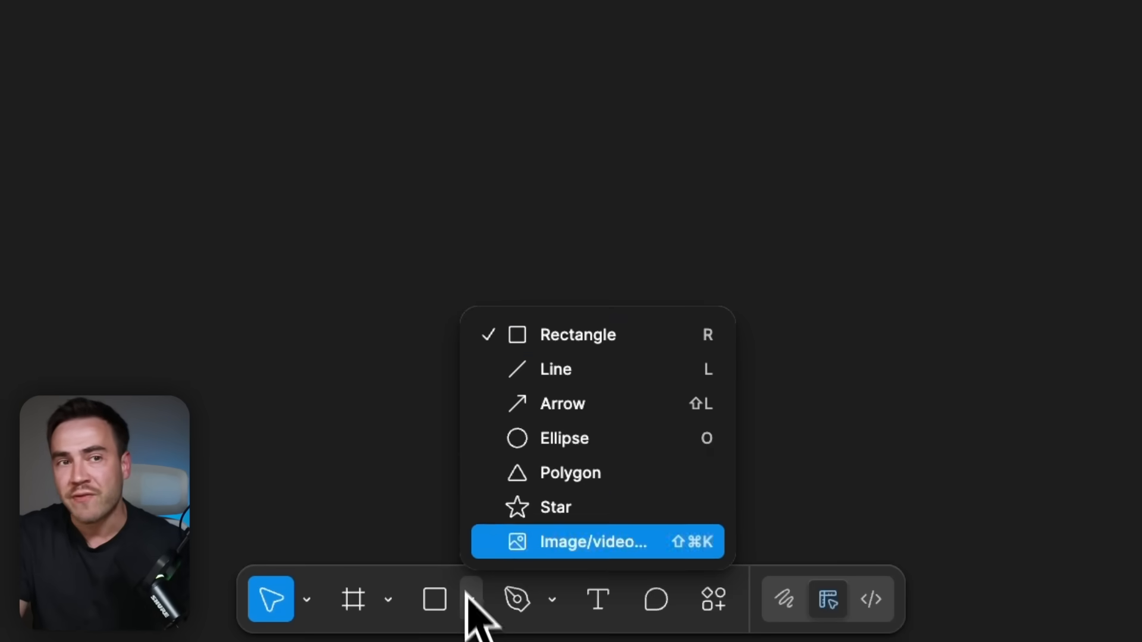
# Draw a rectangle about 32 × 20 and a diagonal arrow about 25 long beside it, pointing down.
pyautogui.click(565, 334)
pyautogui.moveTo(183, 125); pyautogui.dragTo(366, 240)
pyautogui.hotkey('shift', 'l')
pyautogui.moveTo(412, 125); pyautogui.dragTo(499, 240)
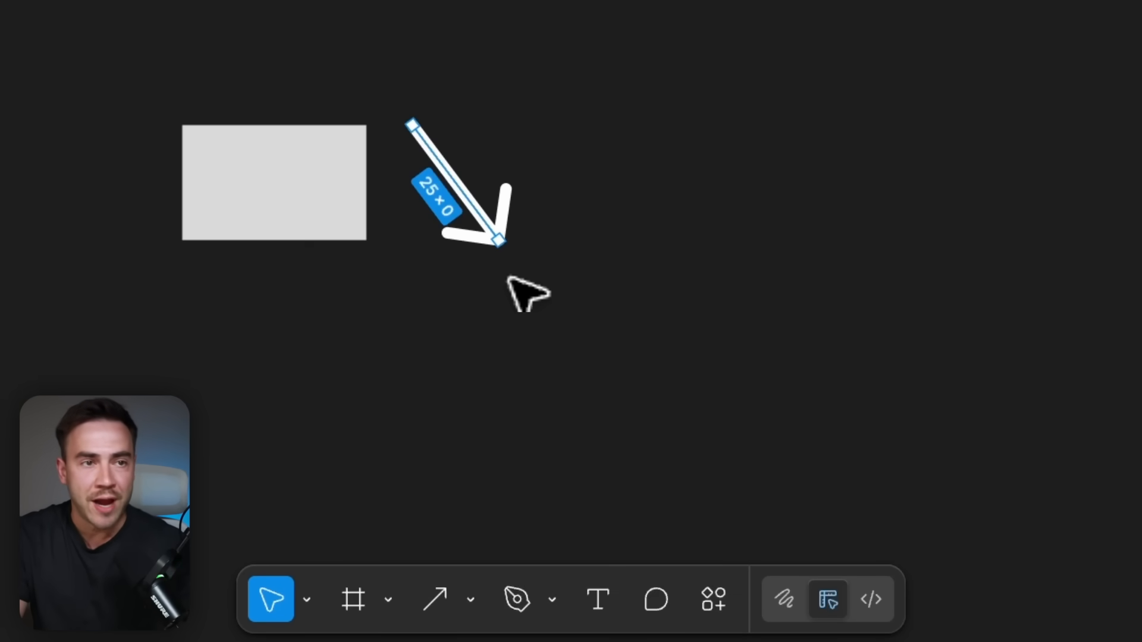
# Draw a vertical line and an ellipse about 21 × 20 to the right of the arrow.
pyautogui.press('l')
pyautogui.moveTo(590, 125); pyautogui.dragTo(591, 240)
pyautogui.press('o')
pyautogui.moveTo(654, 125); pyautogui.dragTo(772, 239)
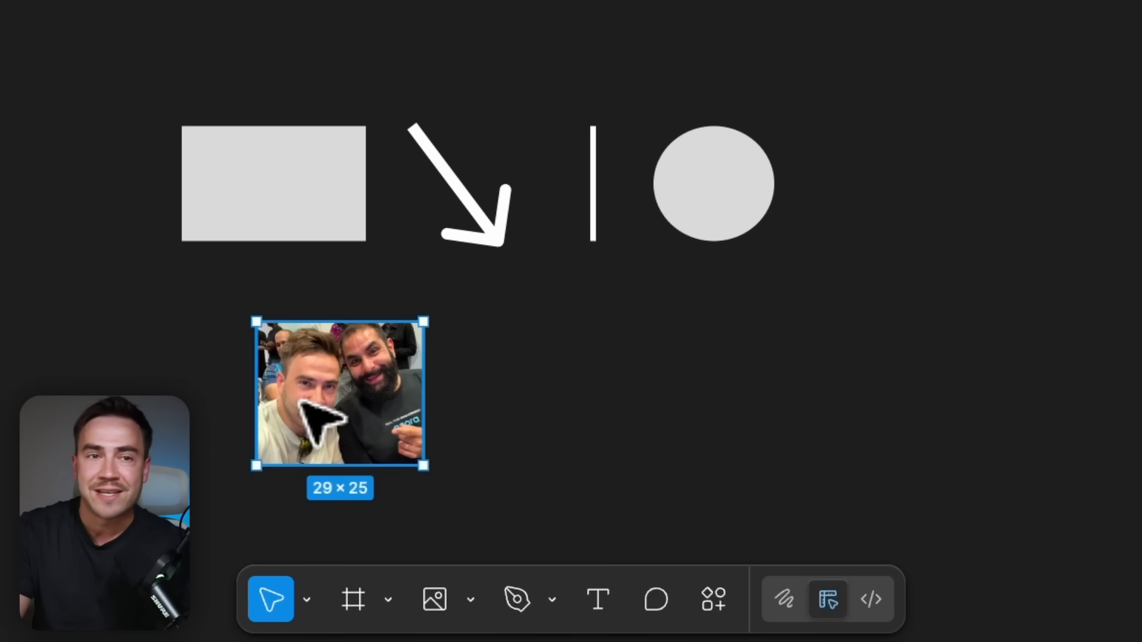
# Draw a closed five-point angular outline with the Pen tool beside the photo, about 31 wide.
pyautogui.press('p')
pyautogui.click(576, 317)
pyautogui.click(498, 377)
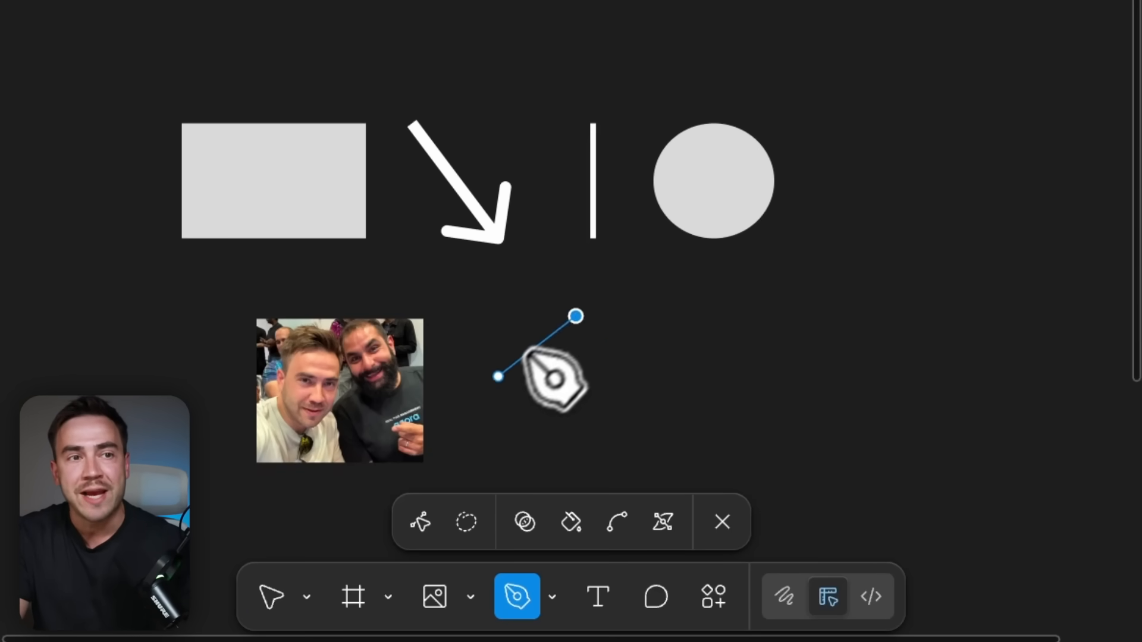
pyautogui.click(567, 385)
pyautogui.click(590, 431)
pyautogui.click(677, 377)
pyautogui.click(576, 317)
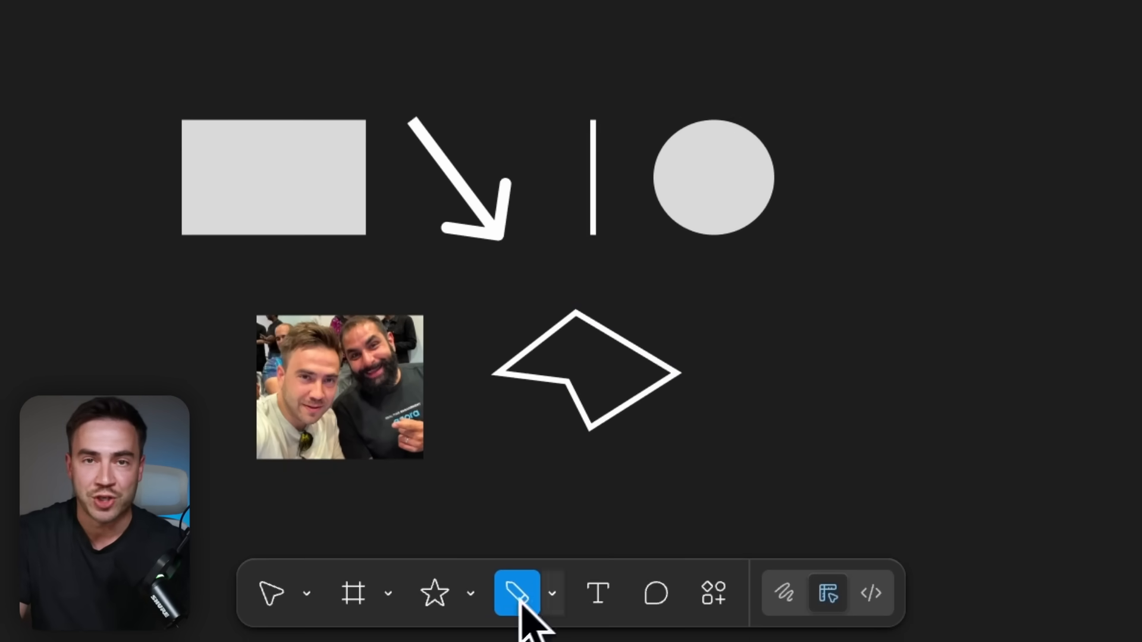
# Draw a curvy freehand Pencil stroke right of the angular outline and add the text "Hello" below the outline.
pyautogui.moveTo(824, 326)
pyautogui.mouseDown()
pyautogui.moveTo(768, 358)
pyautogui.moveTo(806, 401)
pyautogui.moveTo(726, 475)
pyautogui.moveTo(820, 489)
pyautogui.moveTo(874, 423)
pyautogui.mouseUp()
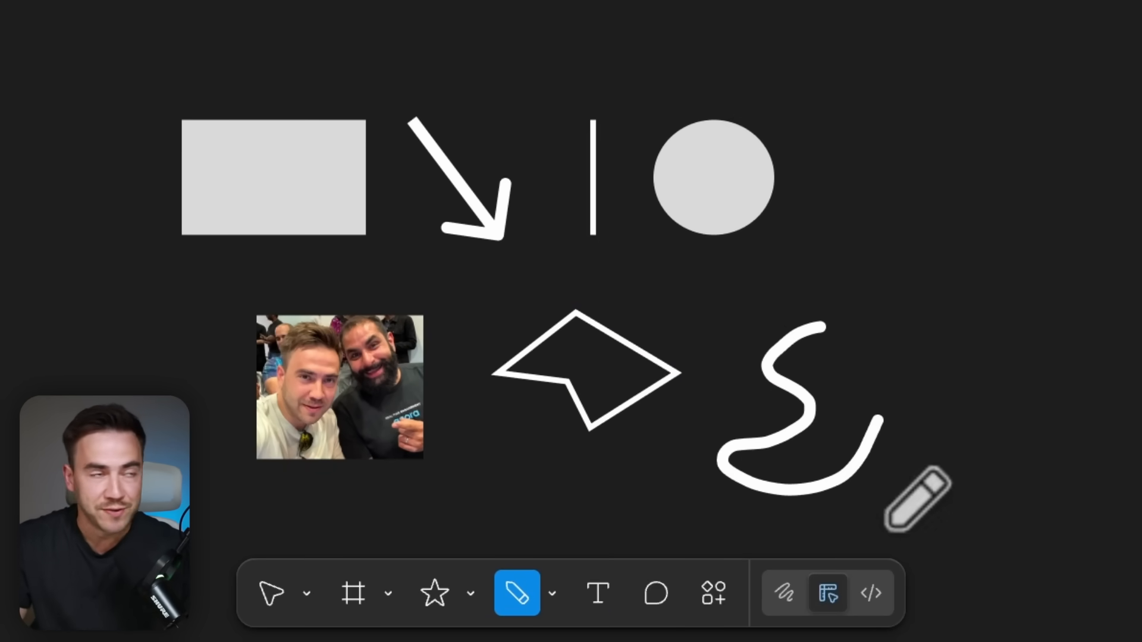
pyautogui.click(599, 594)
pyautogui.click(499, 430)
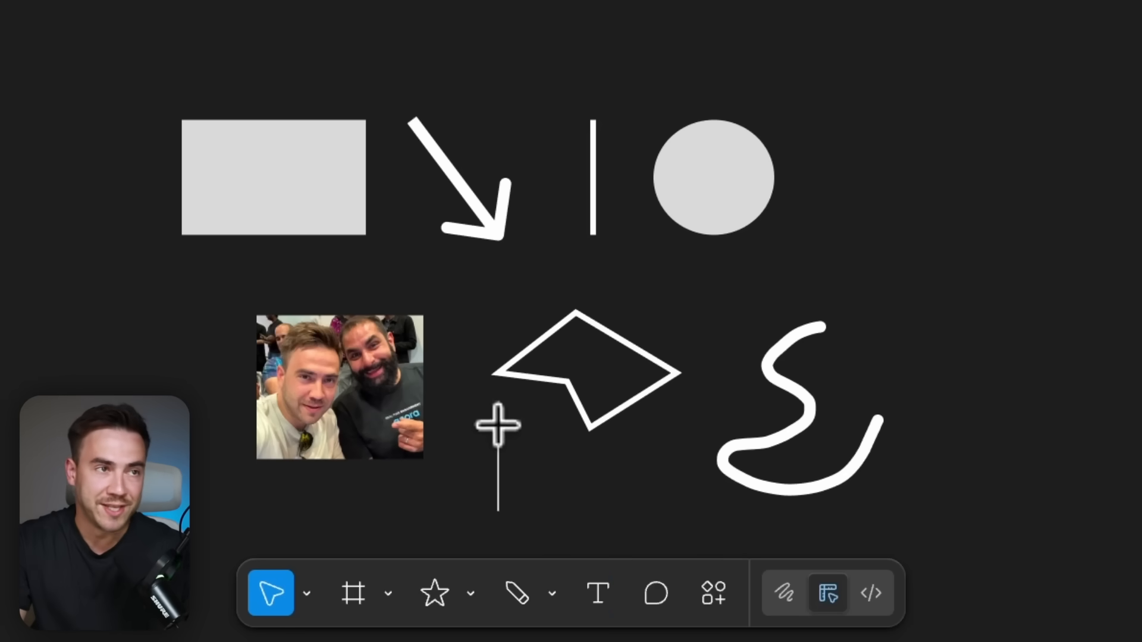
pyautogui.write('Hello')
# Post the comment "Awesome!" just above the angular outline.
pyautogui.click(667, 607)
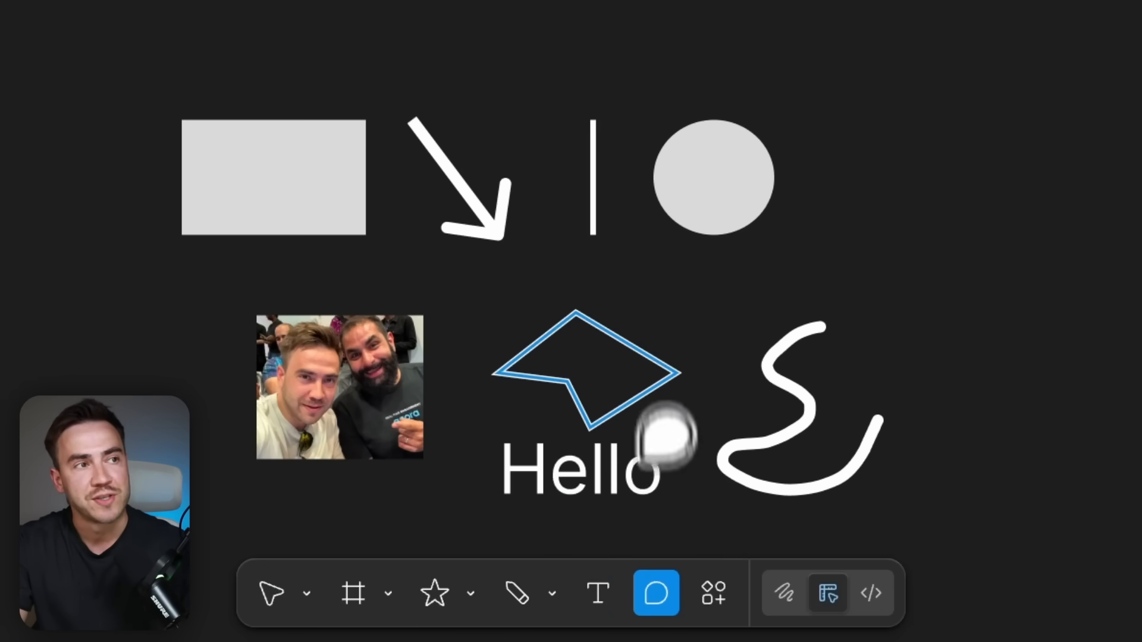
pyautogui.click(648, 321)
pyautogui.write('Awesome')
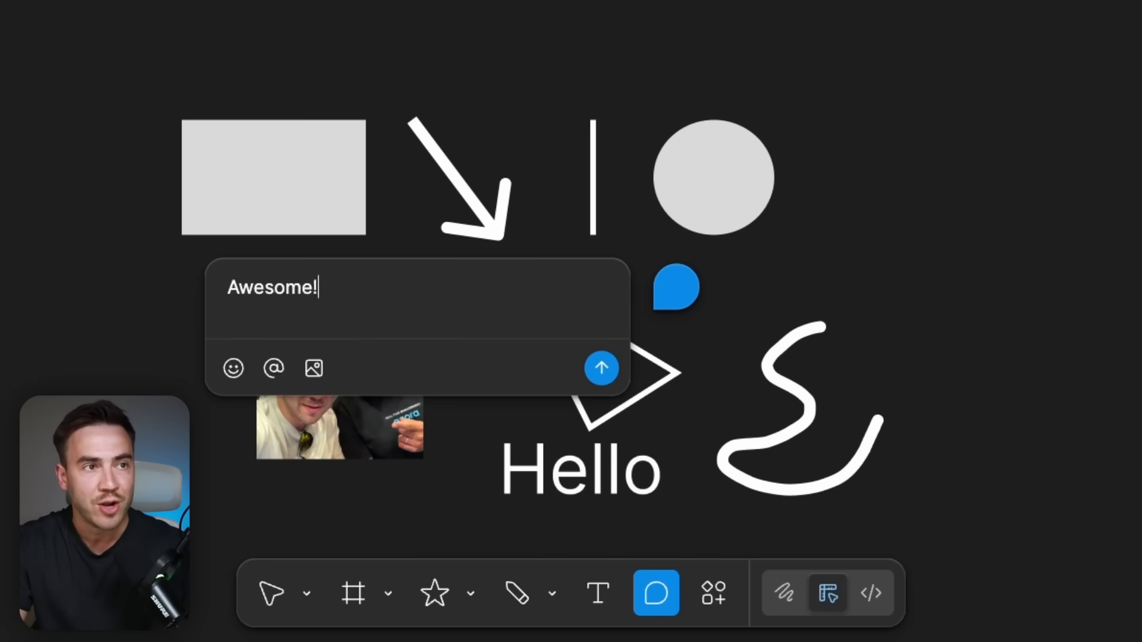
pyautogui.write('!')
pyautogui.press('Return')
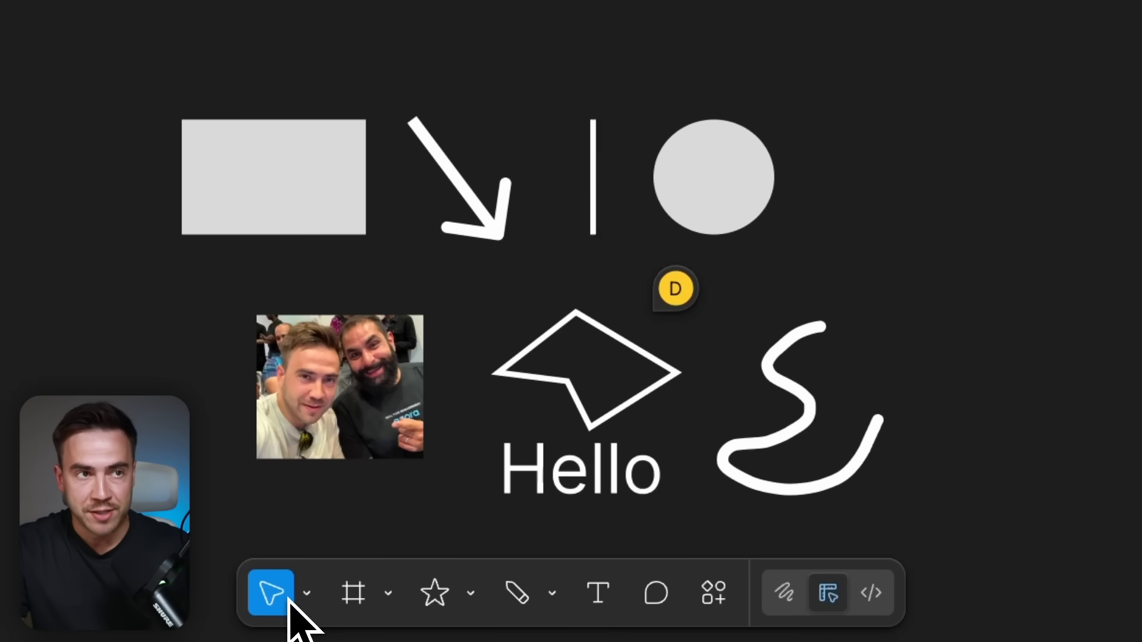
# Move the rectangle slightly down and to the left with the Move tool.
pyautogui.click(306, 593)
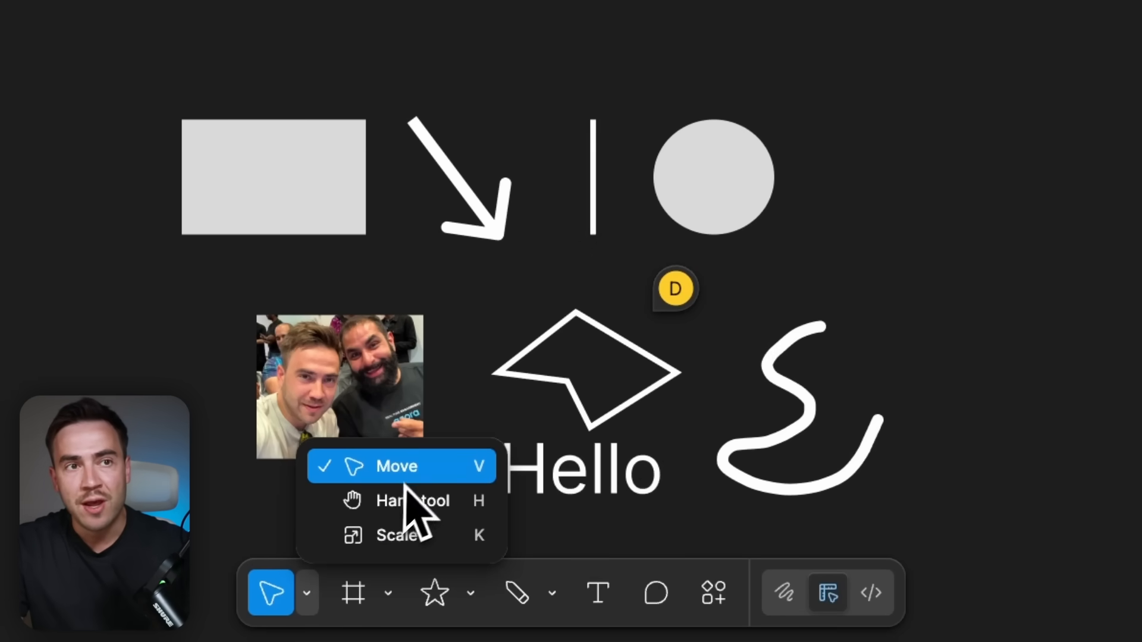
pyautogui.press('v')
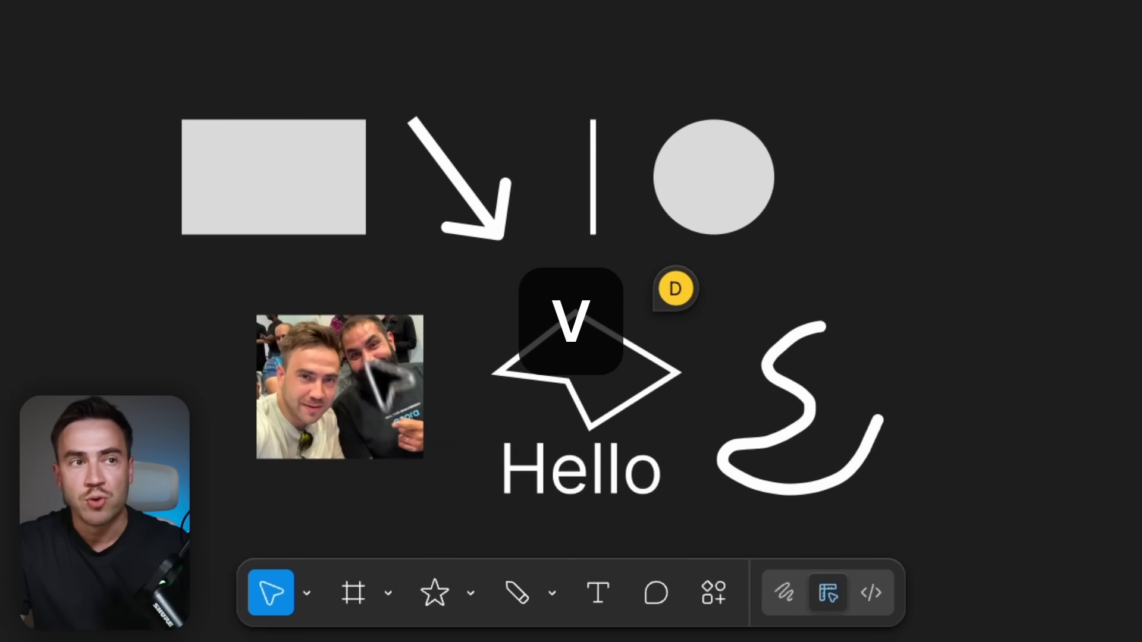
pyautogui.click(324, 221)
pyautogui.moveTo(325, 220); pyautogui.dragTo(278, 279)
# Pan with the Hand tool and zoom in and out to examine the drawn objects on the canvas.
pyautogui.click(306, 594)
pyautogui.press('h')
pyautogui.moveTo(416, 480); pyautogui.dragTo(323, 212)
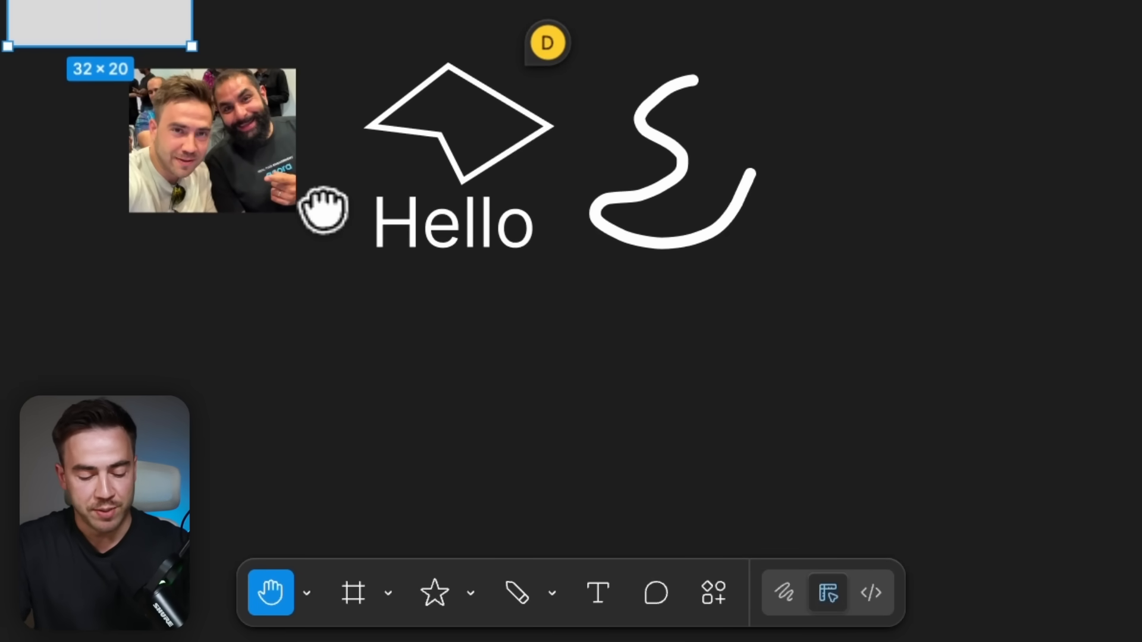
pyautogui.press('space')
pyautogui.moveTo(488, 479); pyautogui.dragTo(629, 521)
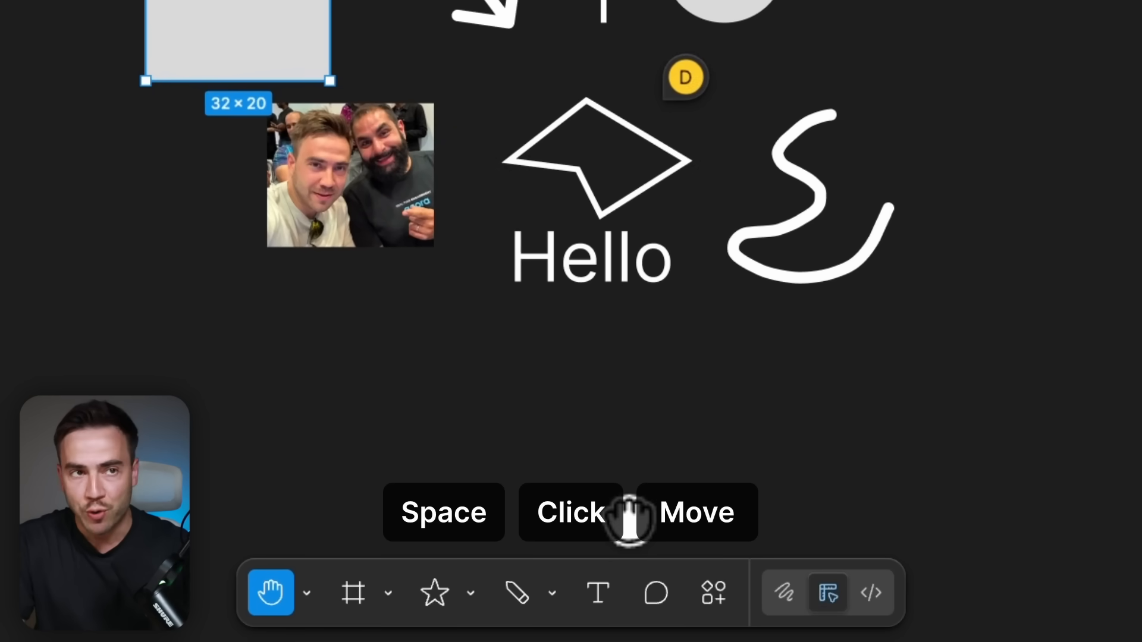
pyautogui.scroll(-5, 815, 141)
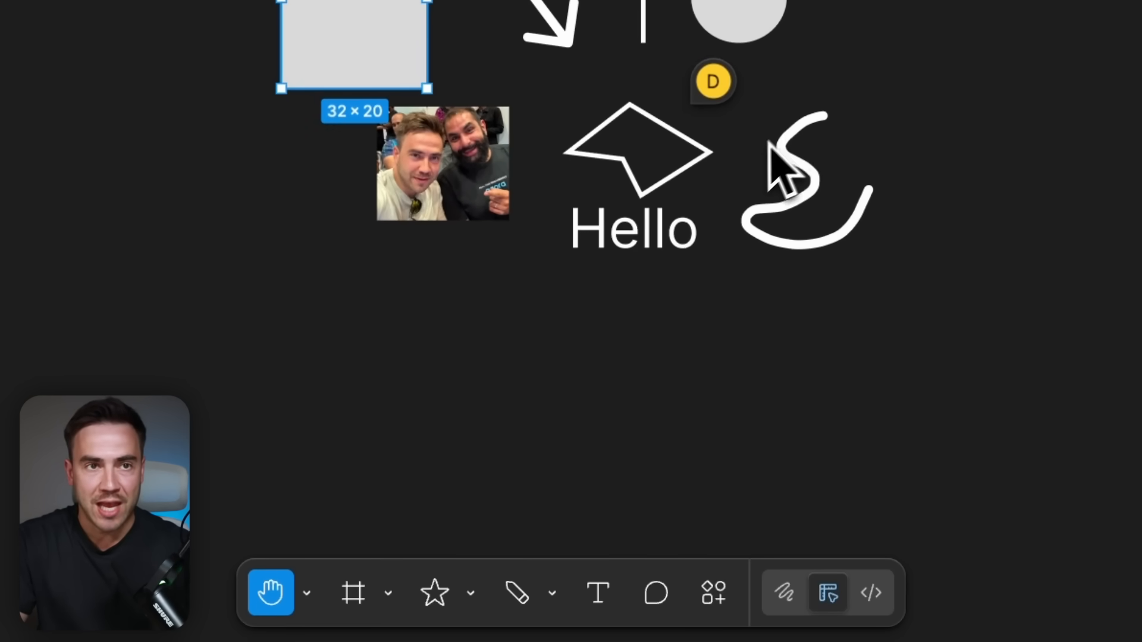
pyautogui.scroll(-3, 771, 143)
pyautogui.scroll(4, 772, 142)
pyautogui.scroll(3, 749, 154)
pyautogui.scroll(-5, 749, 154)
pyautogui.scroll(3, 749, 155)
pyautogui.scroll(2, 764, 154)
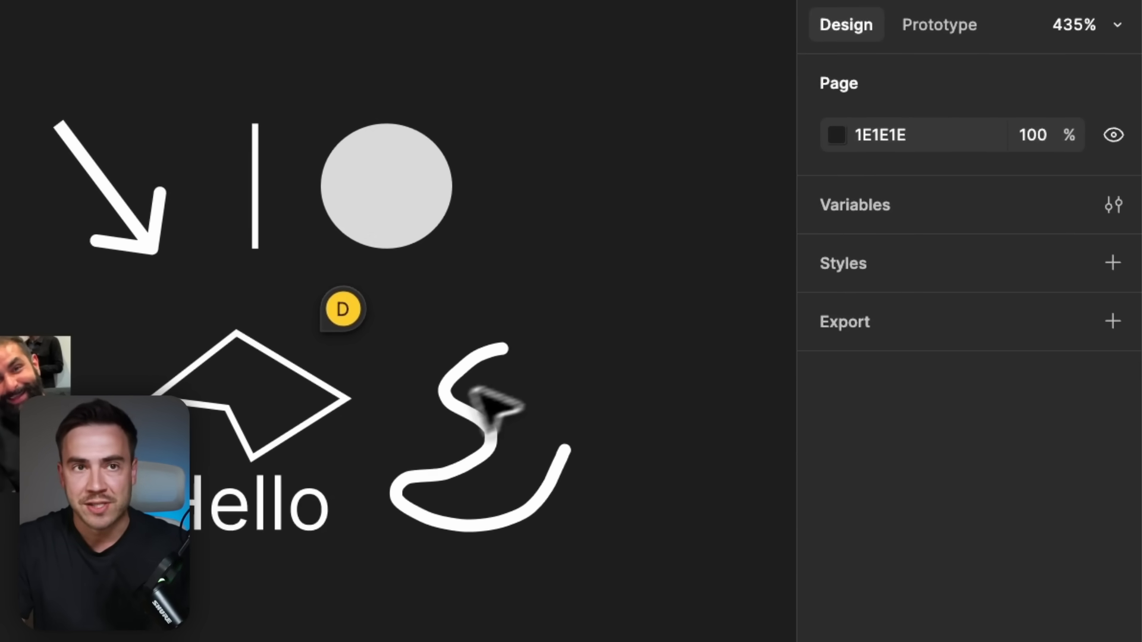
# Set the ellipse's width to 41 with its proportions locked.
pyautogui.click(837, 141)
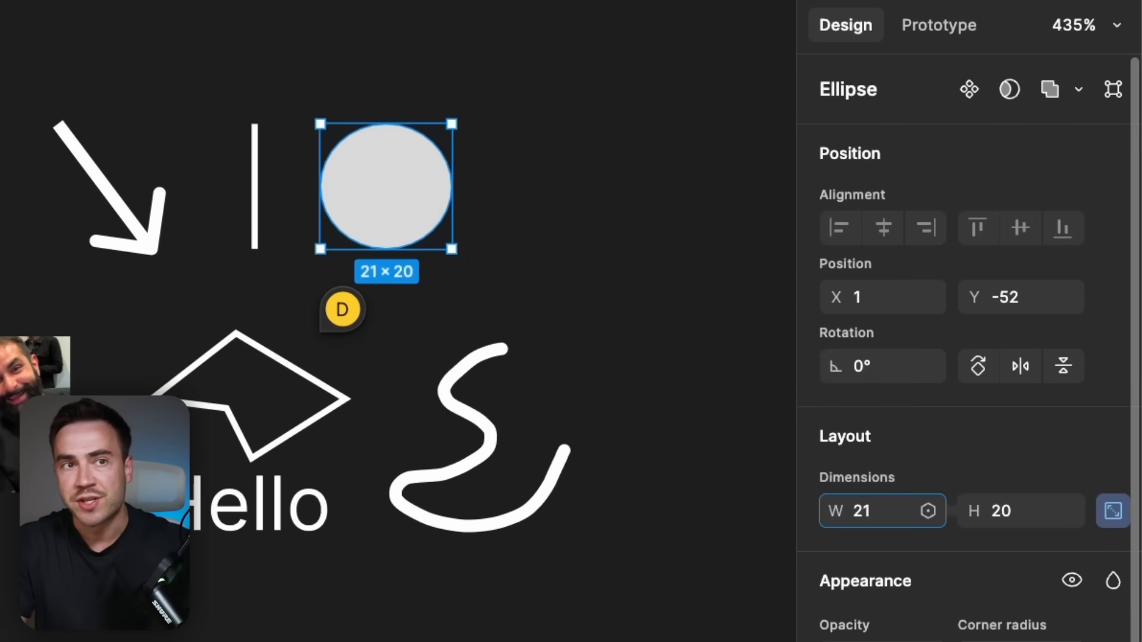
pyautogui.write('41')
pyautogui.press('Return')
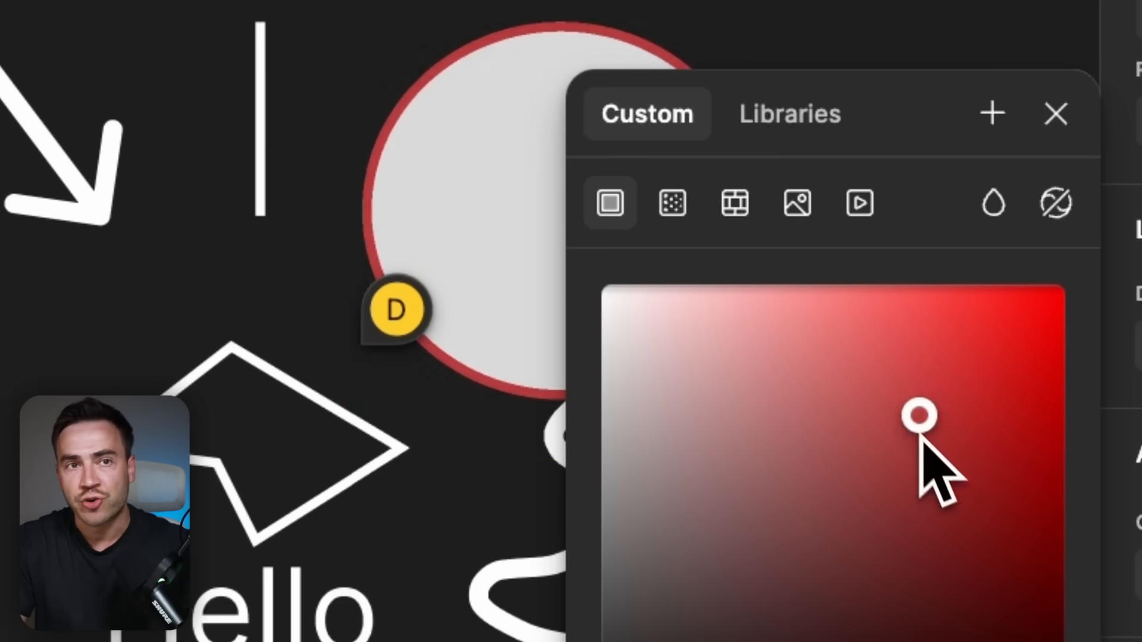
# Give the ellipse a bright red stroke and a light cyan fill, D9F8FF.
pyautogui.moveTo(922, 414)
pyautogui.mouseDown()
pyautogui.moveTo(897, 284)
pyautogui.moveTo(992, 303)
pyautogui.mouseUp()
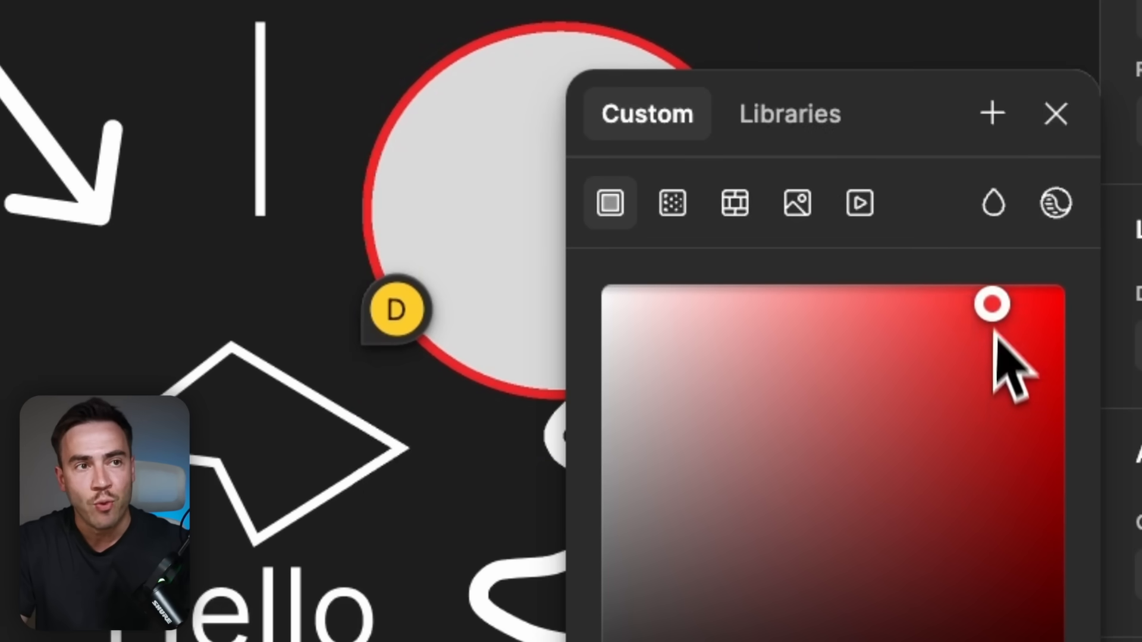
pyautogui.moveTo(766, 537); pyautogui.dragTo(677, 279)
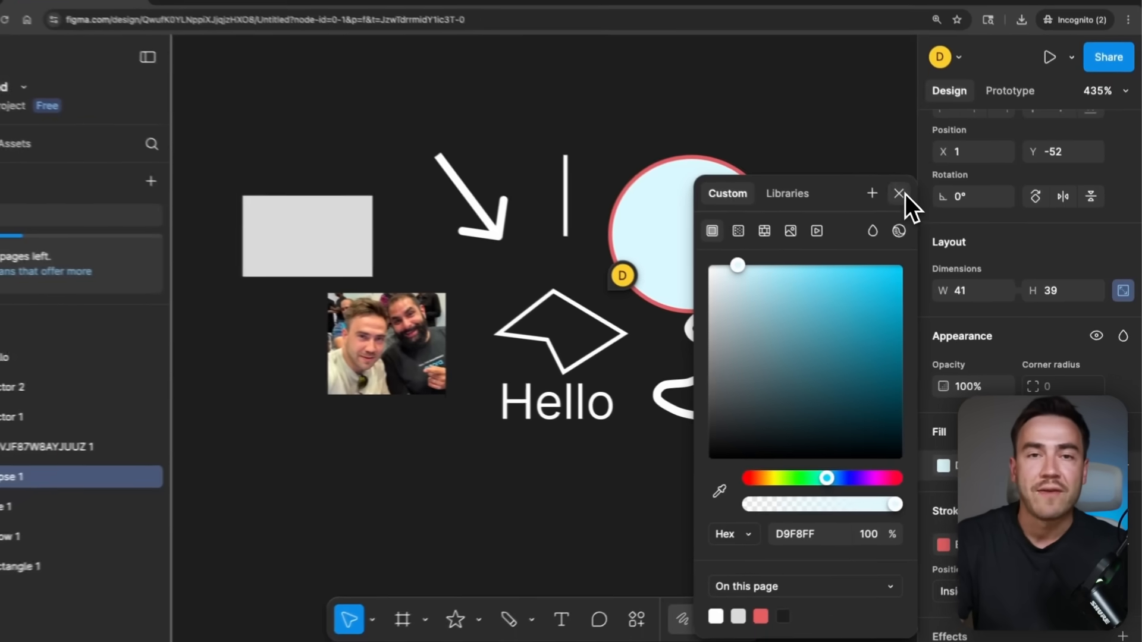
pyautogui.click(768, 74)
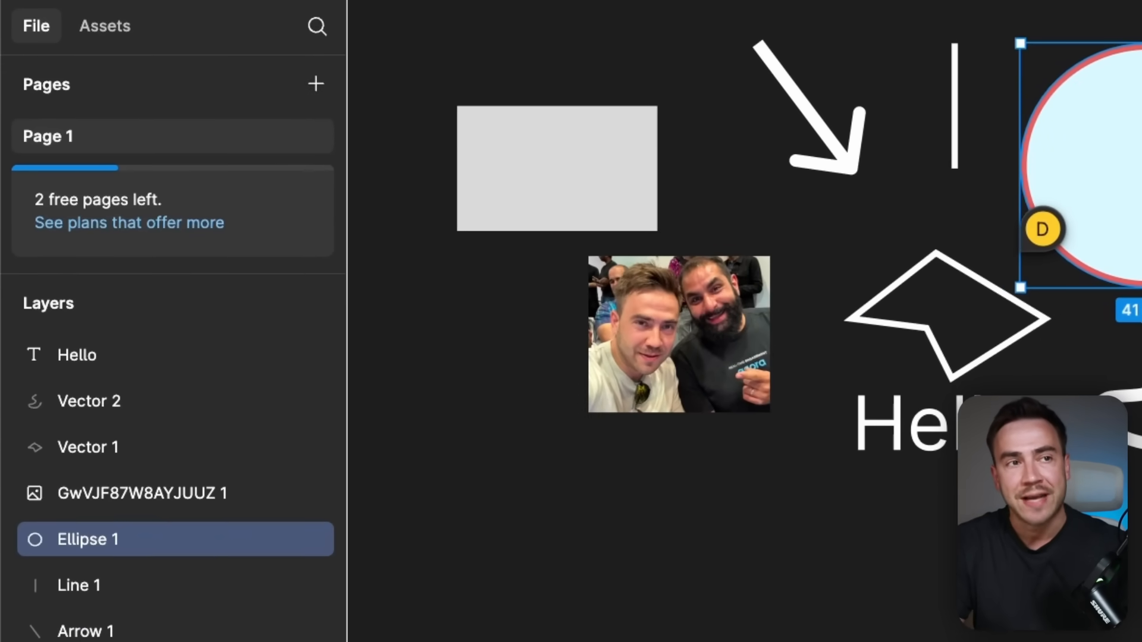
# Move the Vector 1 layer directly above Vector 2 and add a second page to the file.
pyautogui.click(466, 416)
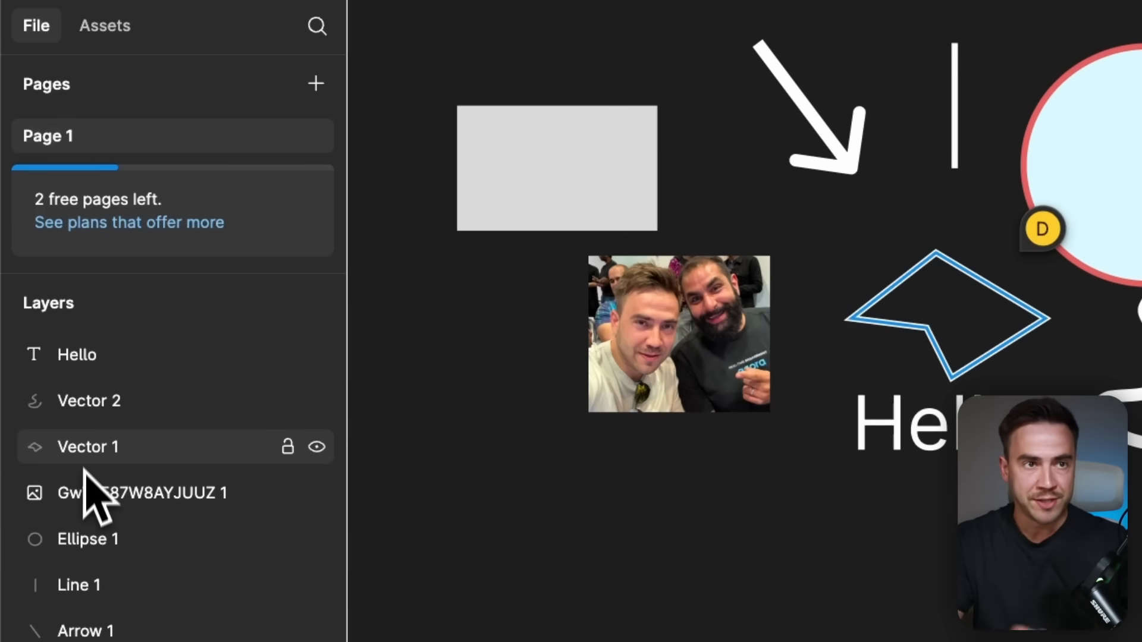
pyautogui.moveTo(81, 448); pyautogui.dragTo(85, 383)
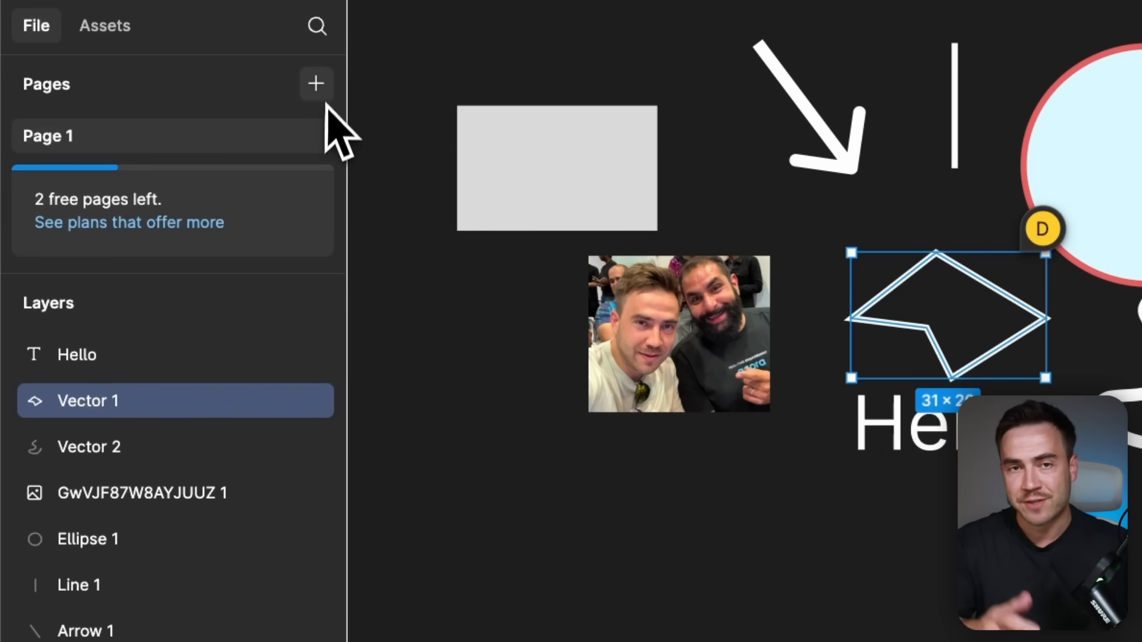
pyautogui.click(317, 85)
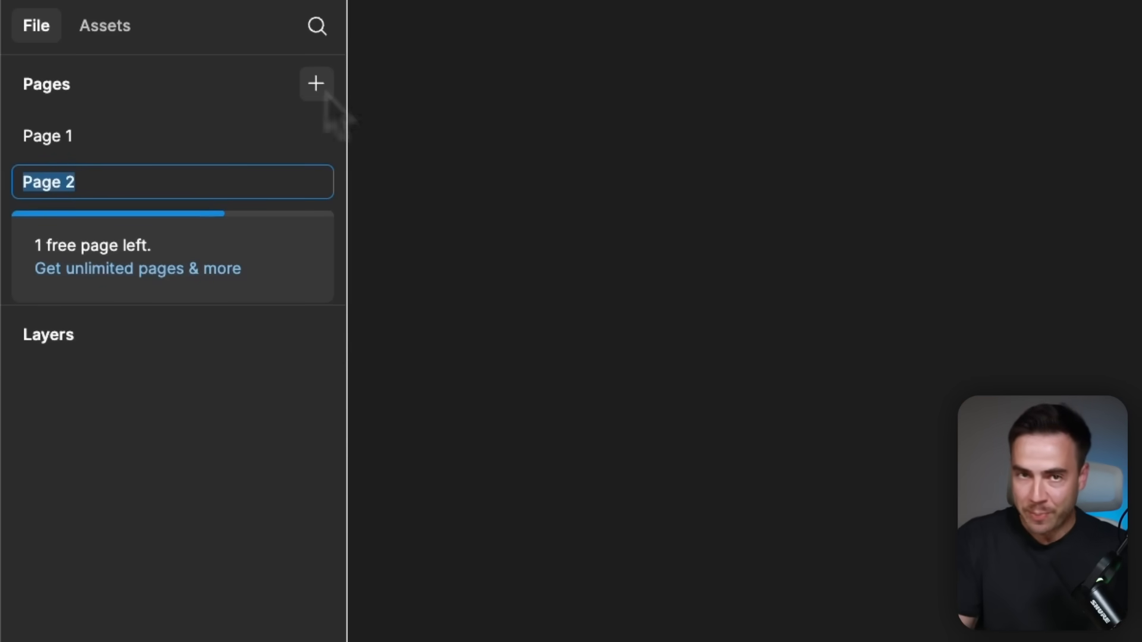
pyautogui.click(382, 299)
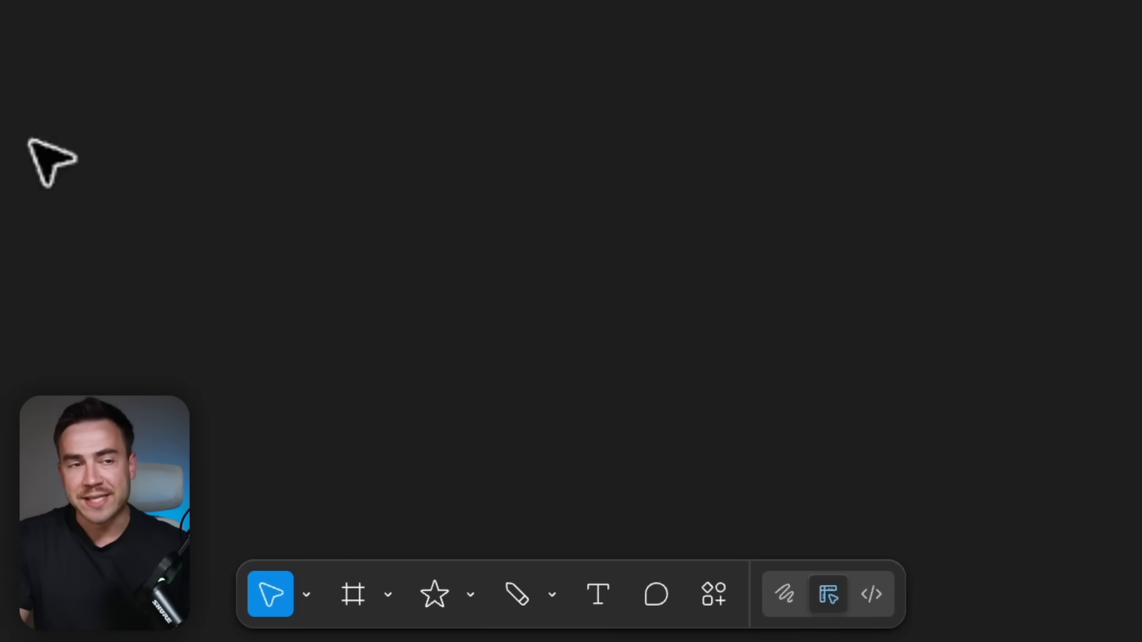
# Draw a frame with a large star centred inside it, and move the frame together with the star.
pyautogui.click(353, 595)
pyautogui.moveTo(237, 112); pyautogui.dragTo(714, 483)
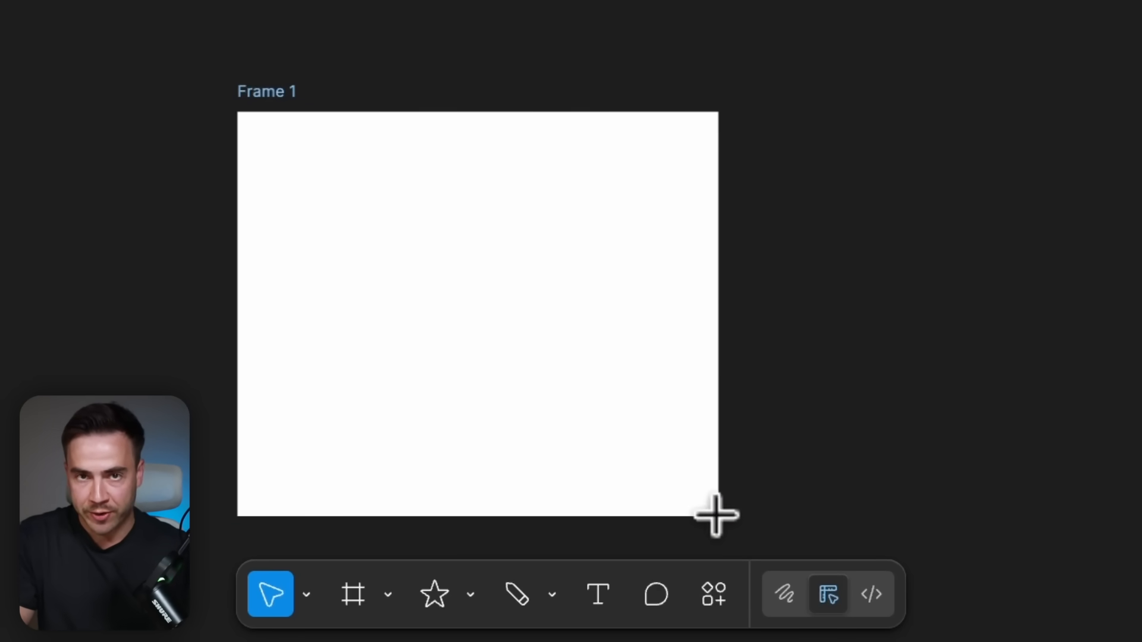
pyautogui.click(451, 606)
pyautogui.moveTo(346, 170); pyautogui.dragTo(601, 457)
pyautogui.click(768, 451)
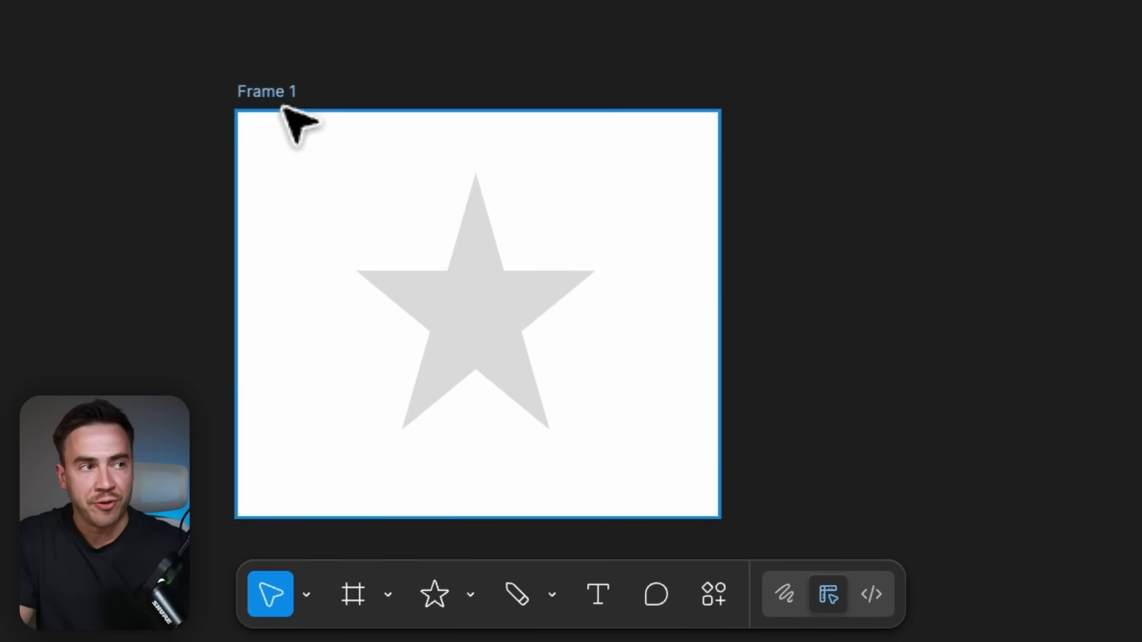
pyautogui.click(287, 114)
pyautogui.moveTo(280, 132); pyautogui.dragTo(362, 0)
# Add a desktop frame from the MacBook Pro 16" preset, 1728 × 1117.
pyautogui.click(353, 594)
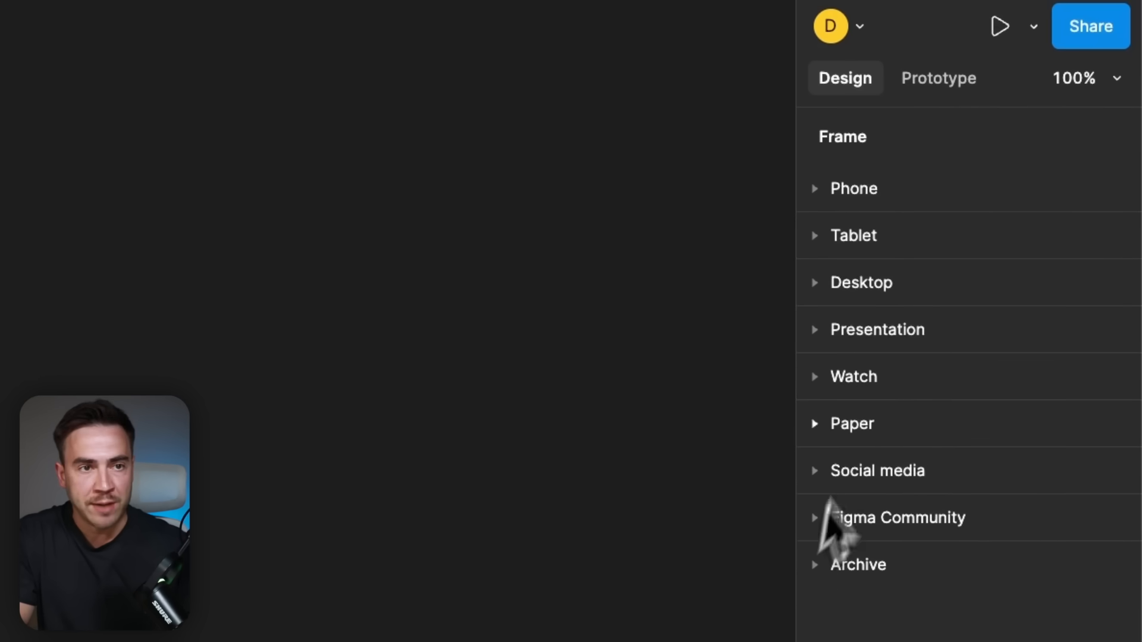
pyautogui.click(818, 284)
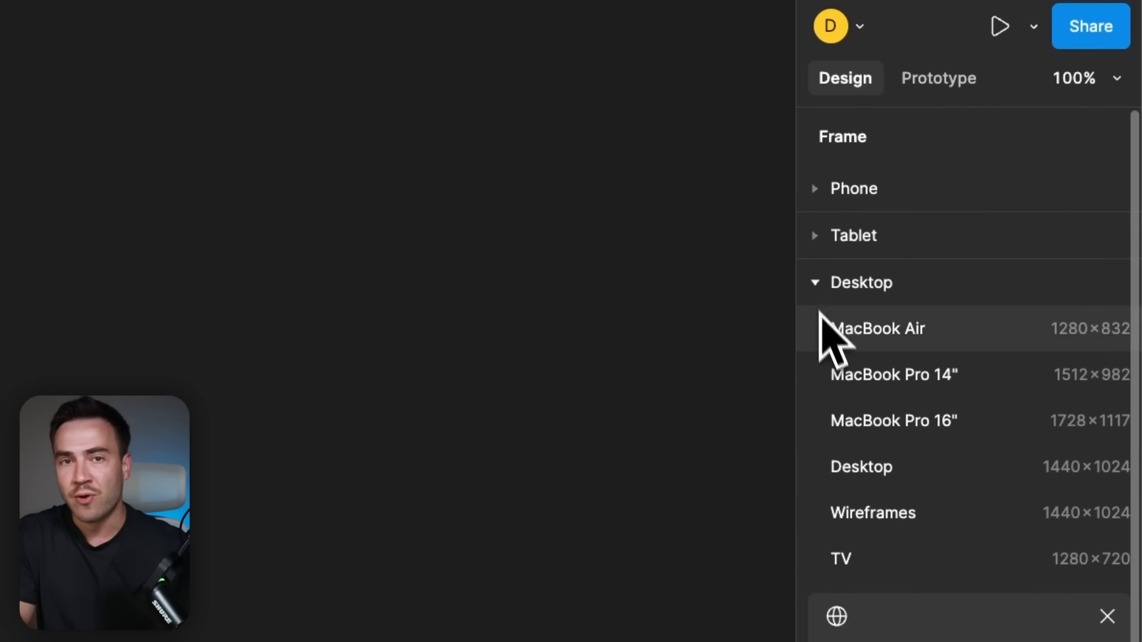
pyautogui.click(847, 423)
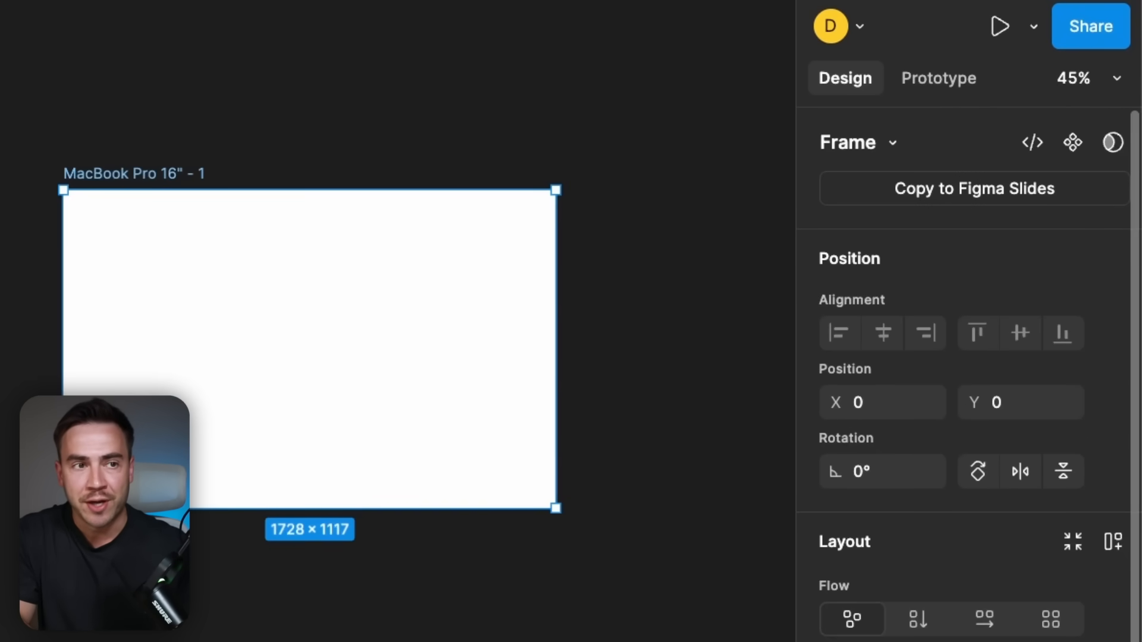
# Add a phone frame from the iPhone 16 preset, 393 × 852.
pyautogui.press('f')
pyautogui.click(815, 188)
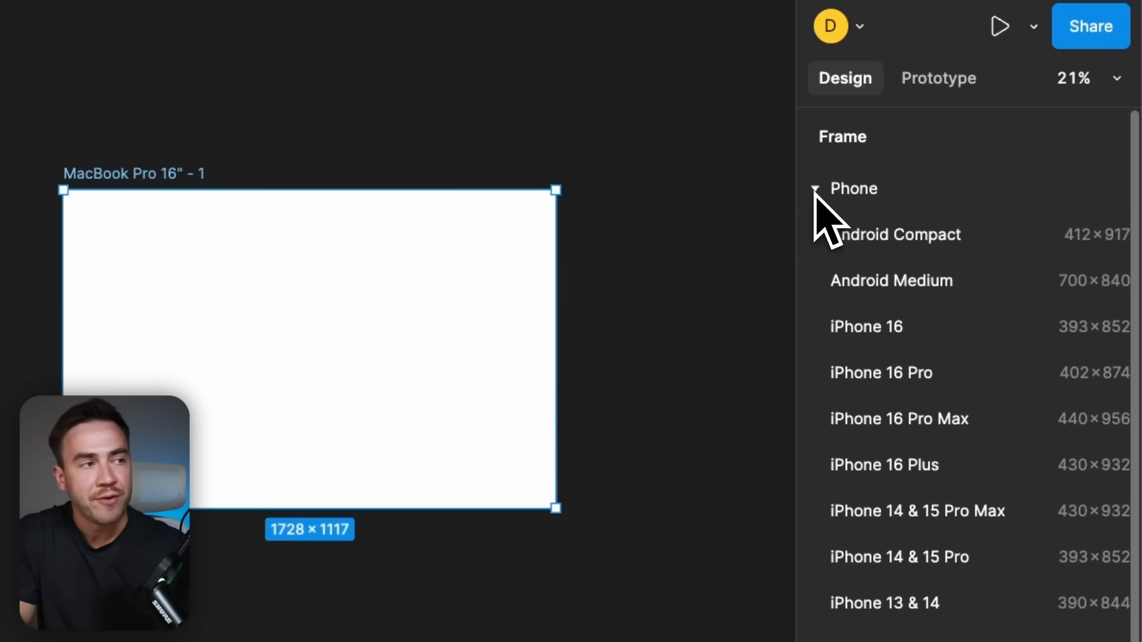
pyautogui.click(847, 334)
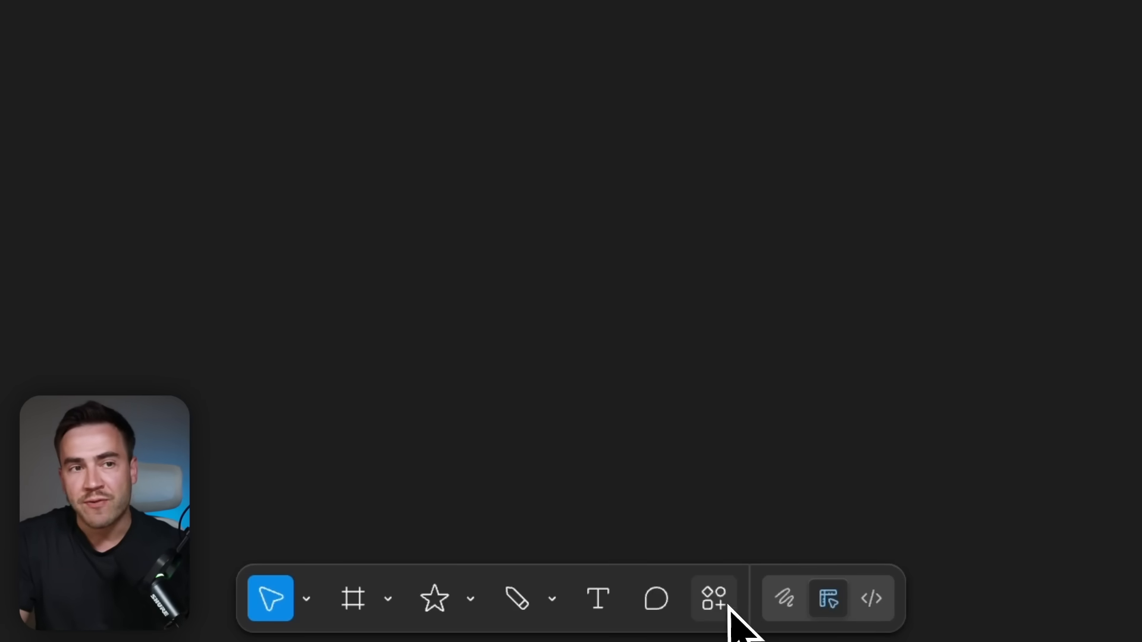
# Open the list of suggested plugins and widgets.
pyautogui.click(731, 607)
pyautogui.click(483, 119)
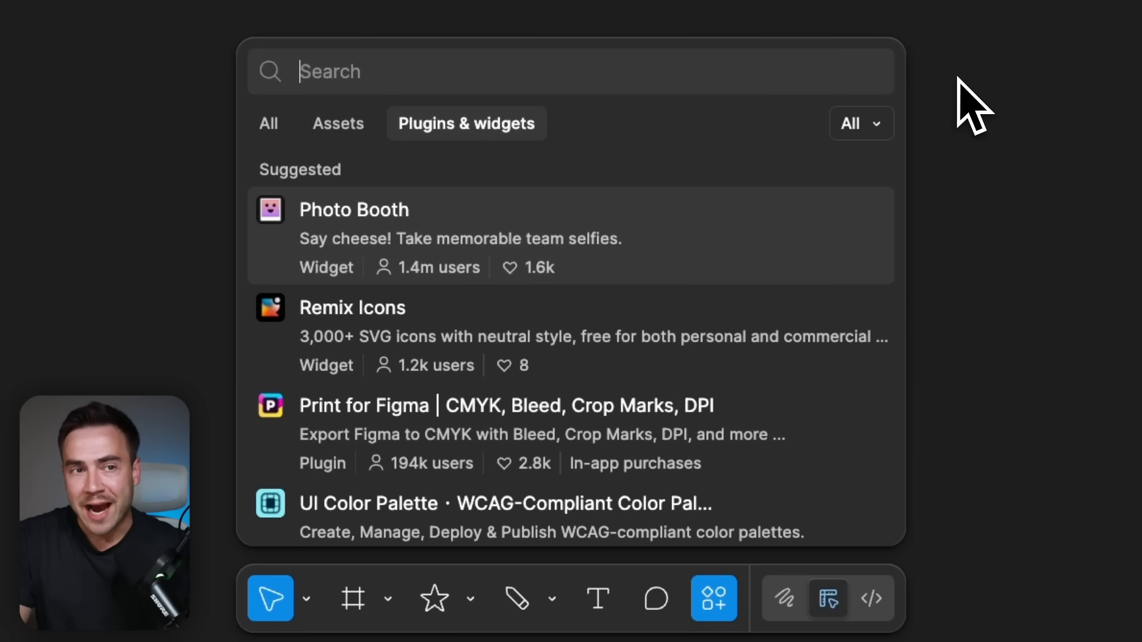
# Search the plugins for "iconify" and import the shopping cart icon with a plus sign.
pyautogui.write('iconify')
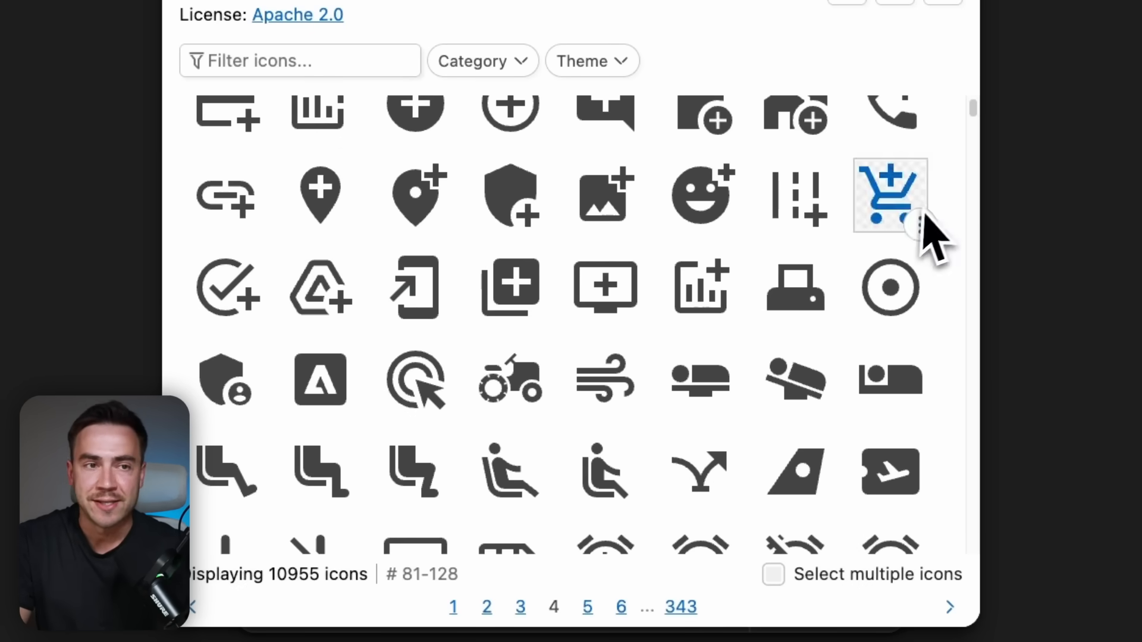
pyautogui.click(919, 219)
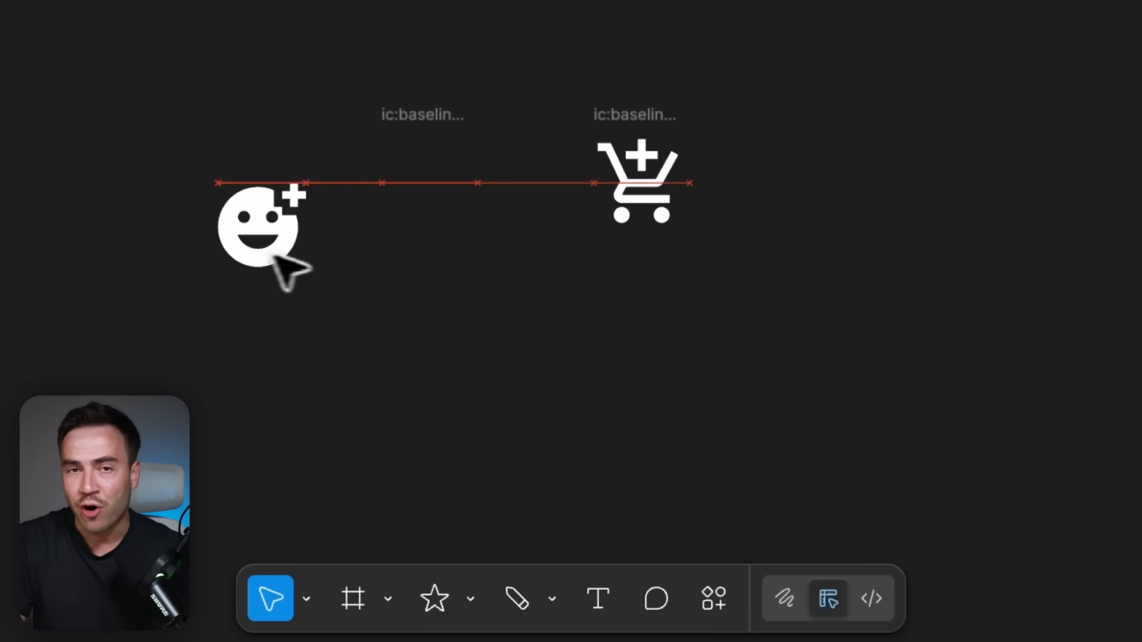
# Try moving the smiley icon's vector outside its frame.
pyautogui.moveTo(274, 256); pyautogui.dragTo(255, 184)
pyautogui.press('super+z')
pyautogui.press('super+z')
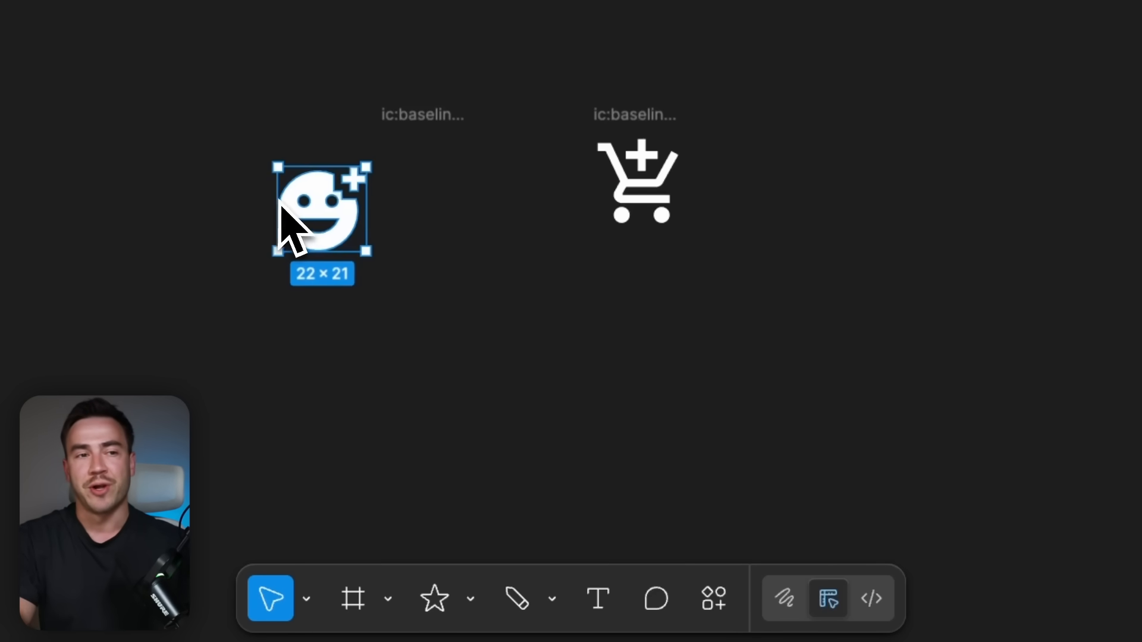
# Select the smiley icon together with its frame and move it diagonally up and to the left on the canvas.
pyautogui.click(305, 213)
pyautogui.moveTo(325, 45); pyautogui.dragTo(515, 277)
pyautogui.moveTo(463, 225); pyautogui.dragTo(347, 102)
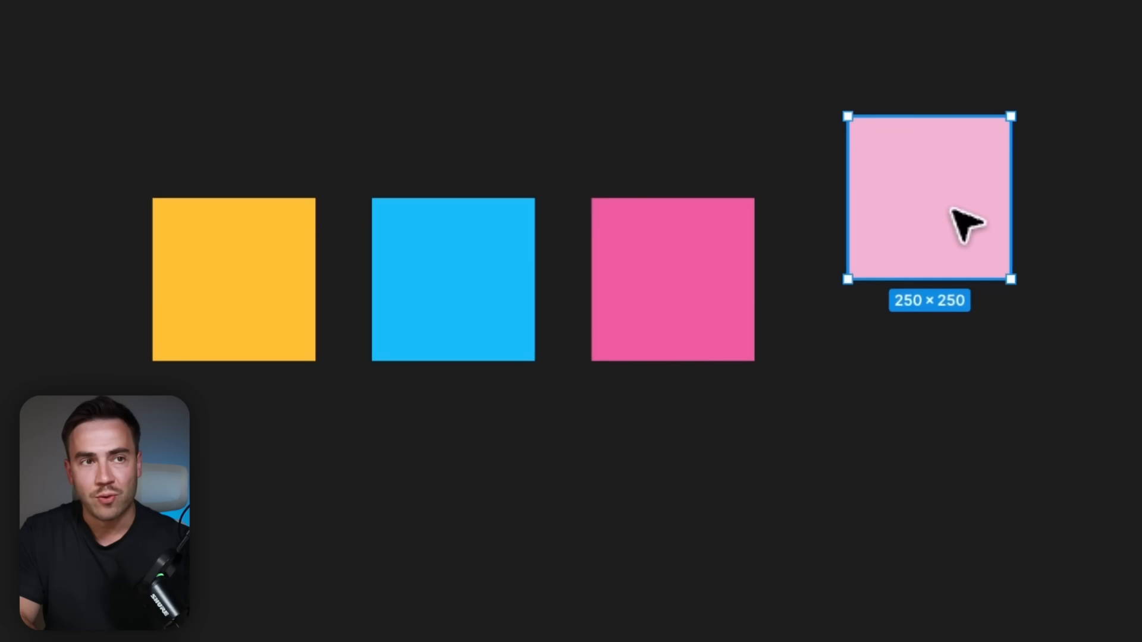
# Reposition the light pink, dark pink, blue and yellow 250 × 250 squares by hand to change their spacing.
pyautogui.moveTo(954, 209); pyautogui.dragTo(973, 294)
pyautogui.moveTo(664, 277); pyautogui.dragTo(709, 294)
pyautogui.moveTo(401, 265); pyautogui.dragTo(443, 268)
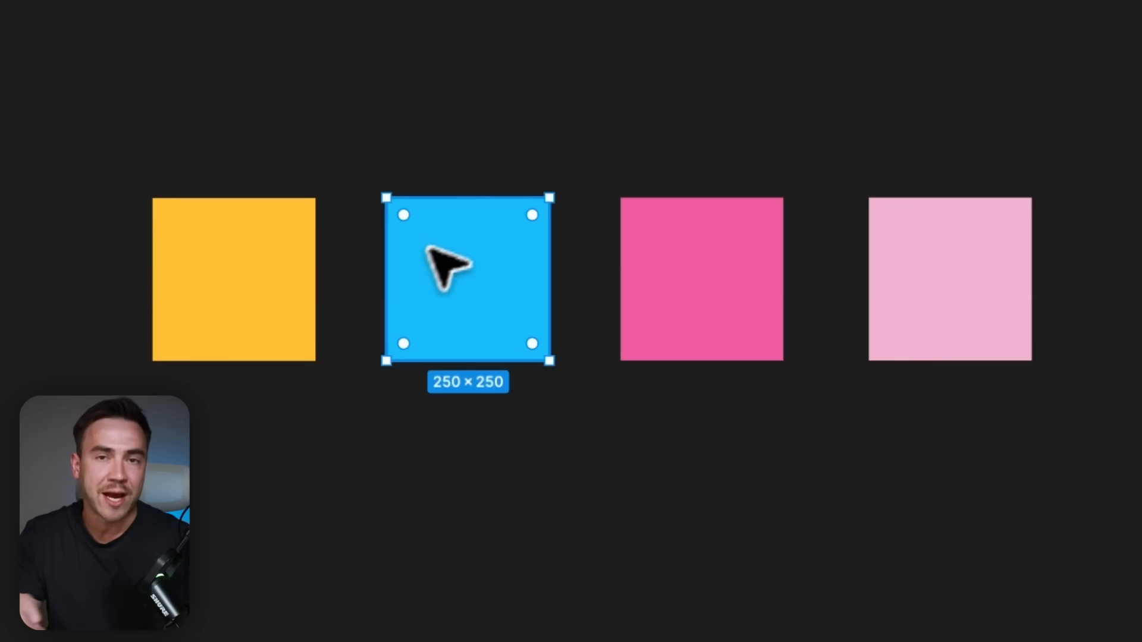
pyautogui.moveTo(273, 262); pyautogui.dragTo(267, 225)
pyautogui.moveTo(443, 275); pyautogui.dragTo(498, 262)
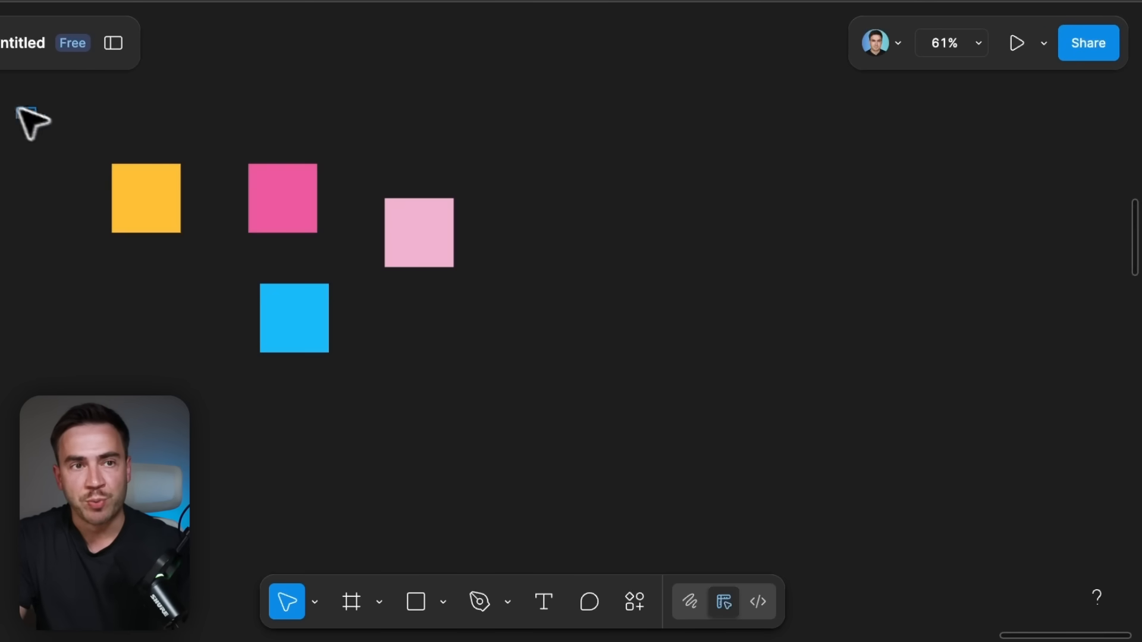
# Add auto layout to the four small coloured squares and widen the resulting frame to about 949.
pyautogui.moveTo(18, 109); pyautogui.dragTo(481, 241)
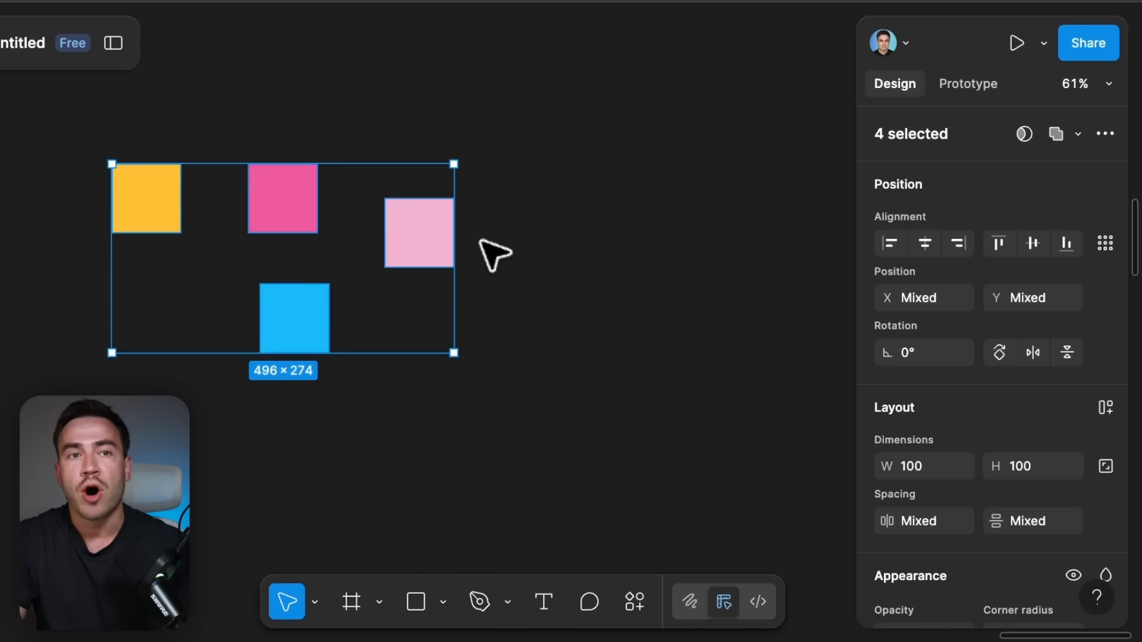
pyautogui.rightClick(440, 233)
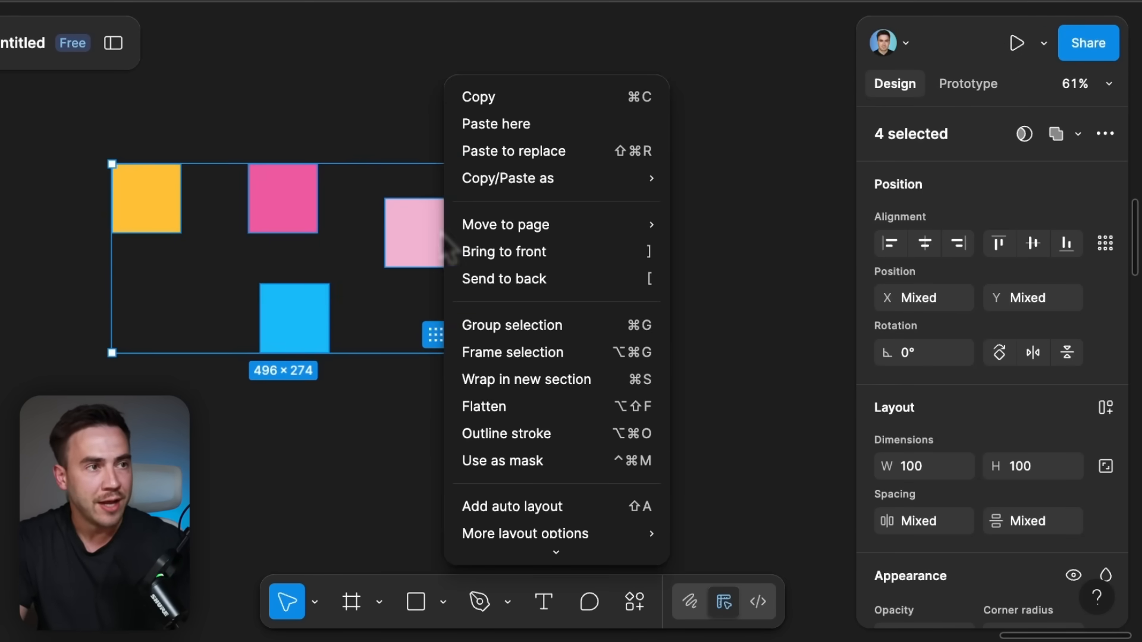
pyautogui.click(506, 514)
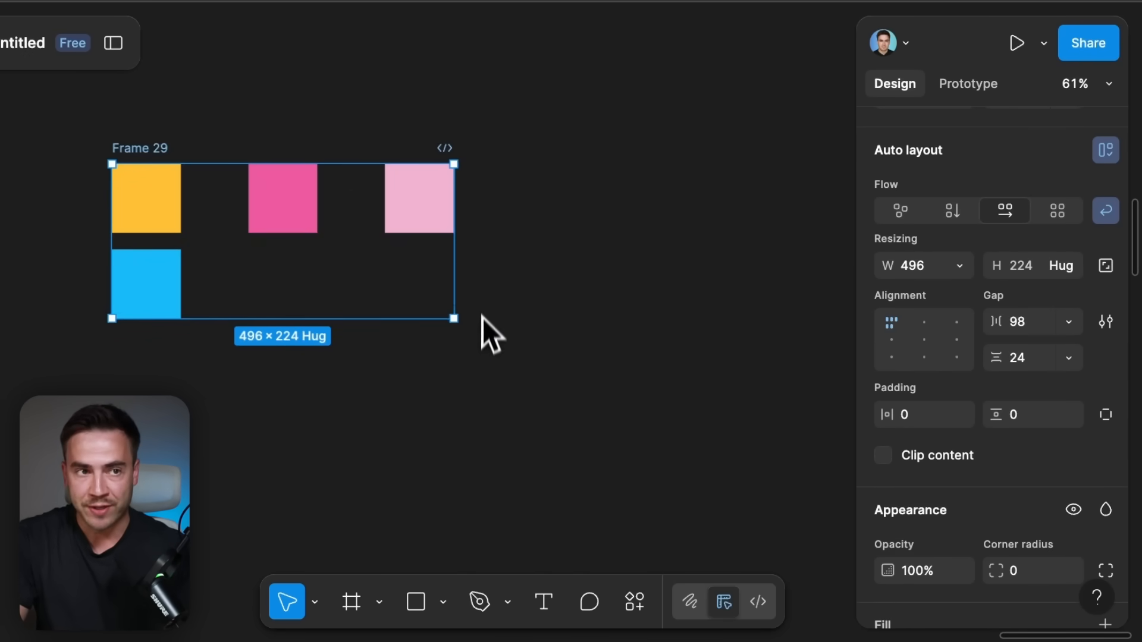
pyautogui.moveTo(461, 234); pyautogui.dragTo(766, 237)
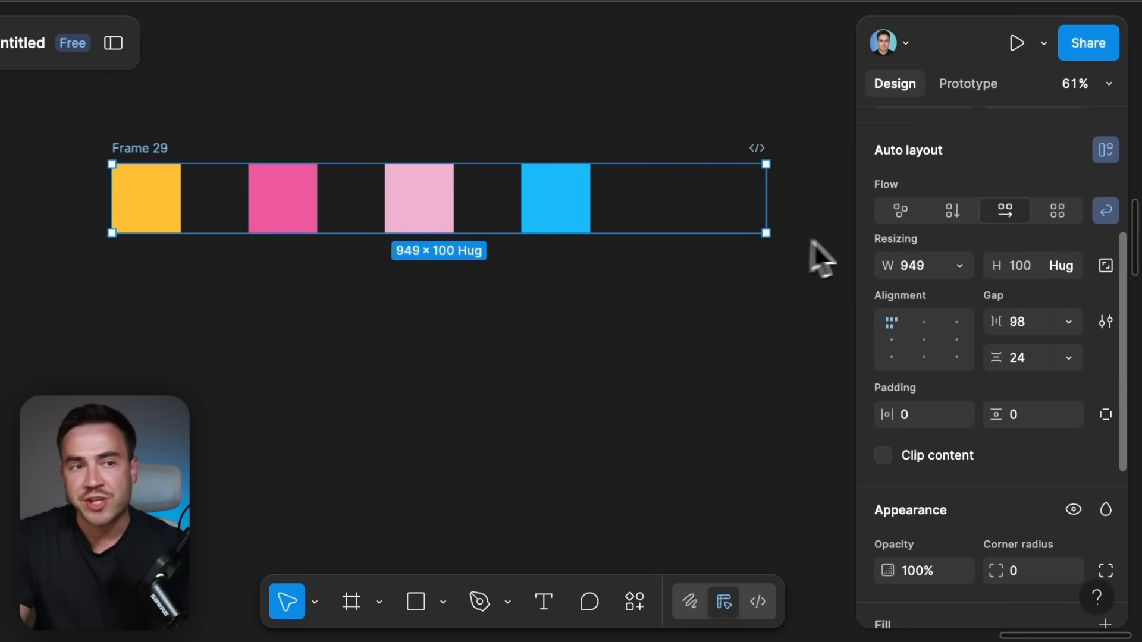
# Try the vertical flow, return to horizontal, and resize the auto layout frame to about 965 × 437.
pyautogui.click(953, 210)
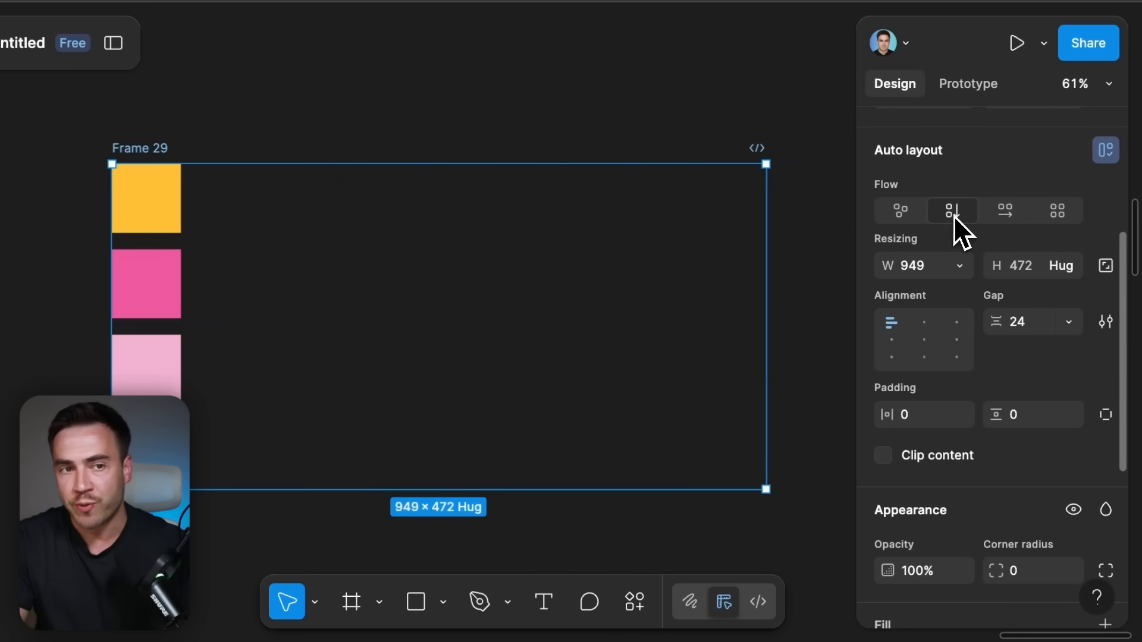
pyautogui.click(1005, 211)
pyautogui.moveTo(766, 233); pyautogui.dragTo(777, 466)
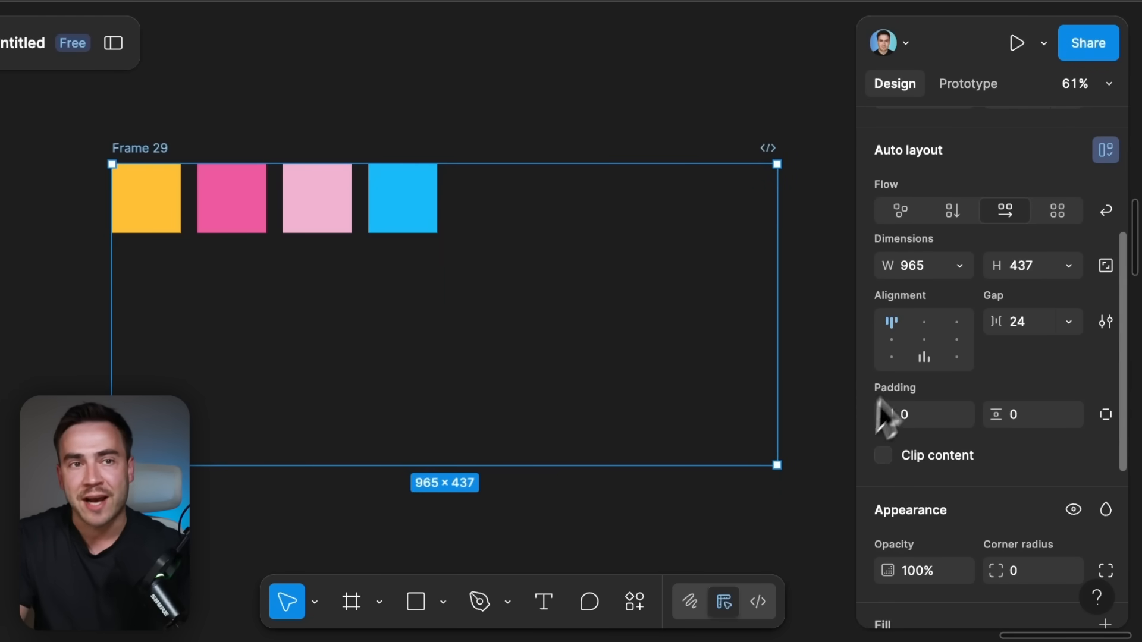
# Try top centre and top right alignments for the squares, and settle on centring them in the auto layout frame.
pyautogui.click(926, 324)
pyautogui.click(958, 325)
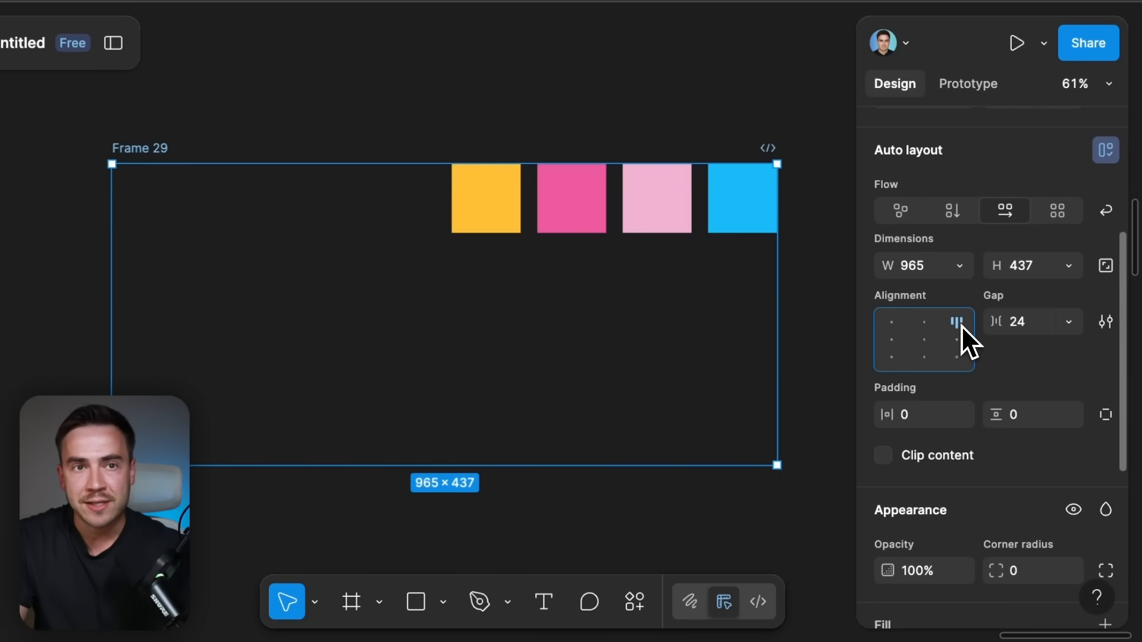
pyautogui.click(925, 340)
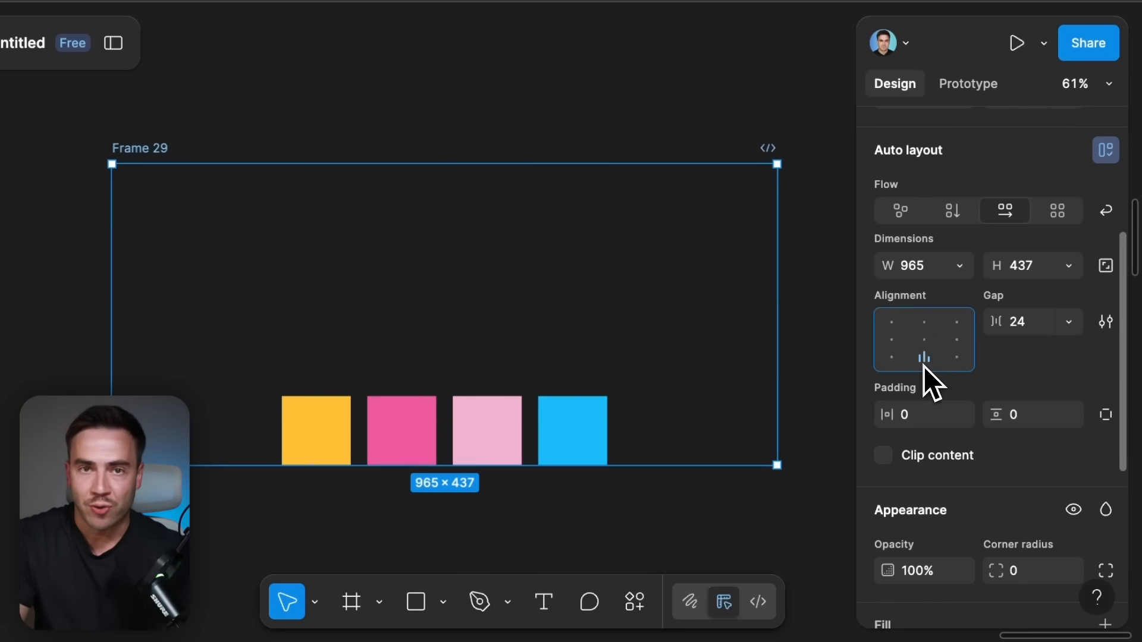
# Try a gap of 21 between the squares, replace it with Auto, and narrow the frame.
pyautogui.moveTo(999, 327)
pyautogui.mouseDown()
pyautogui.moveTo(1125, 336)
pyautogui.moveTo(994, 327)
pyautogui.moveTo(1012, 336)
pyautogui.mouseUp()
pyautogui.click(1069, 329)
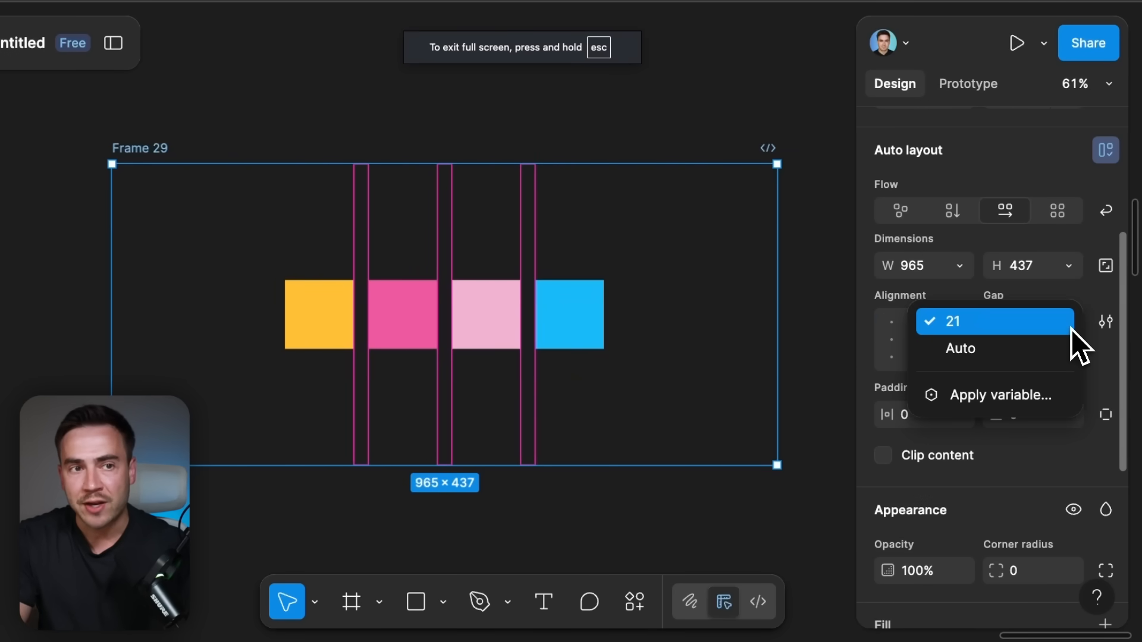
pyautogui.click(1020, 350)
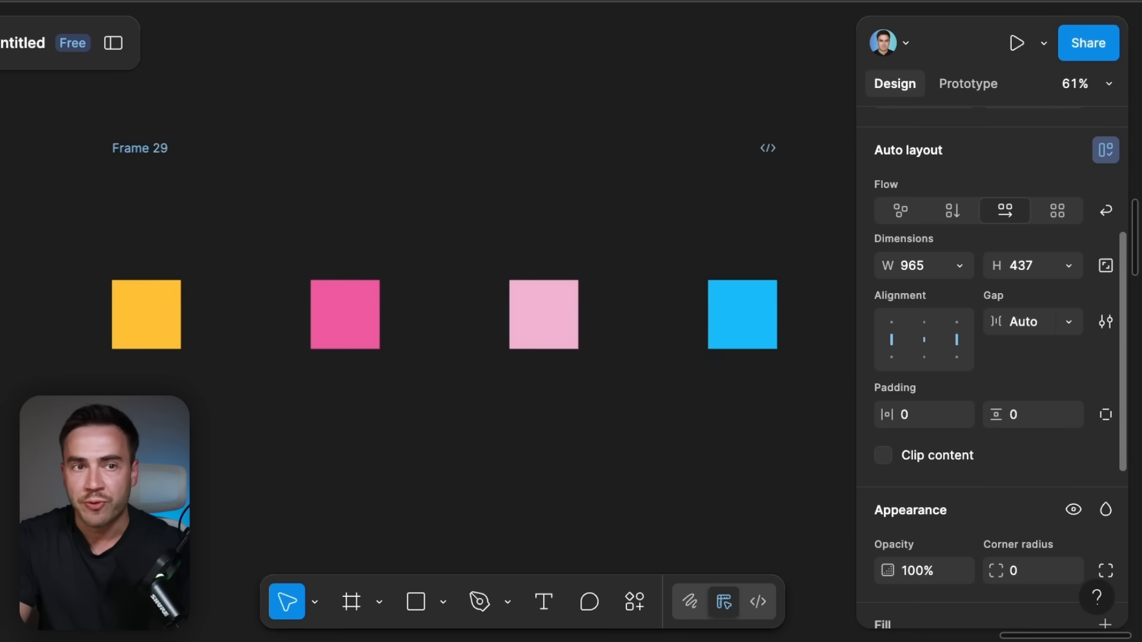
pyautogui.moveTo(777, 262); pyautogui.dragTo(472, 255)
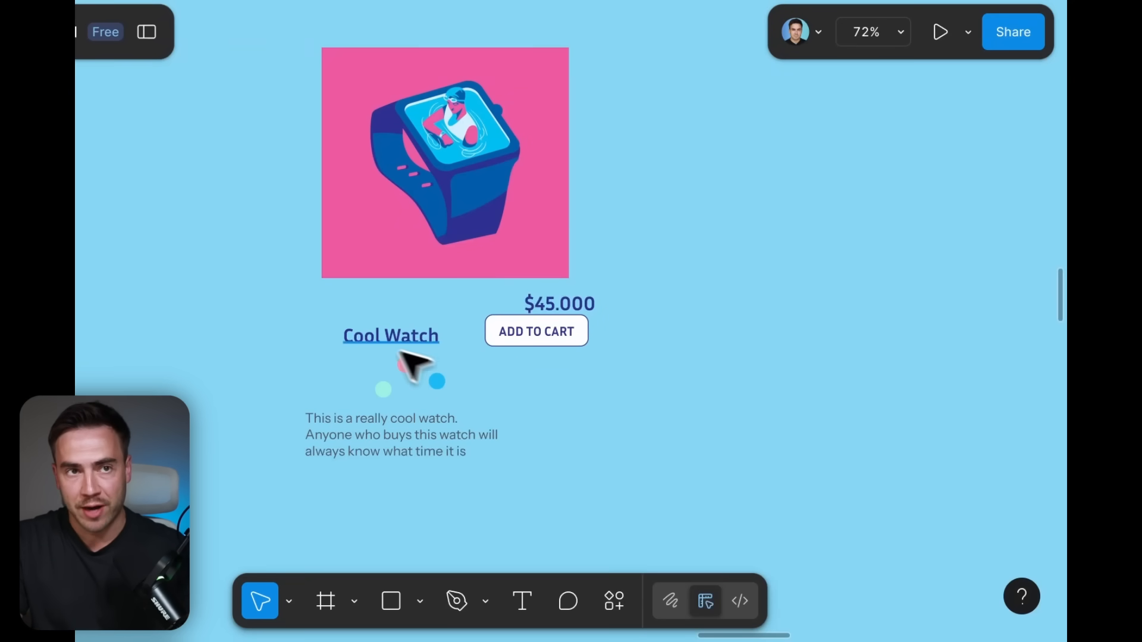
# Nudge the Cool Watch title up and add auto layout to all elements of the watch product card.
pyautogui.click(435, 345)
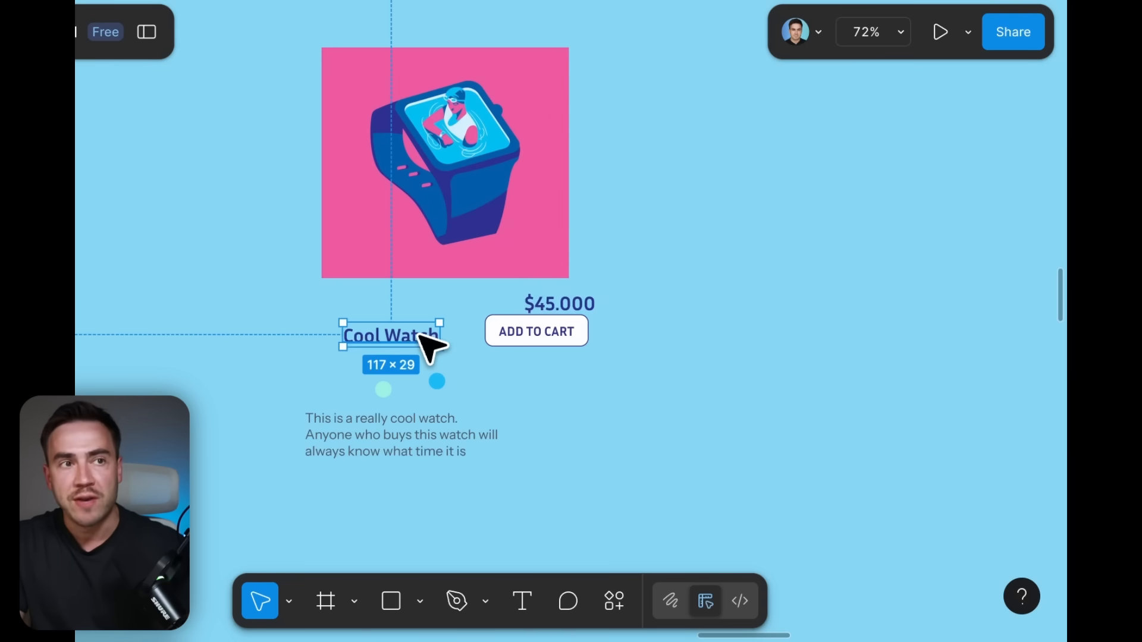
pyautogui.moveTo(421, 336)
pyautogui.mouseDown()
pyautogui.moveTo(403, 322)
pyautogui.moveTo(428, 332)
pyautogui.moveTo(419, 326)
pyautogui.mouseUp()
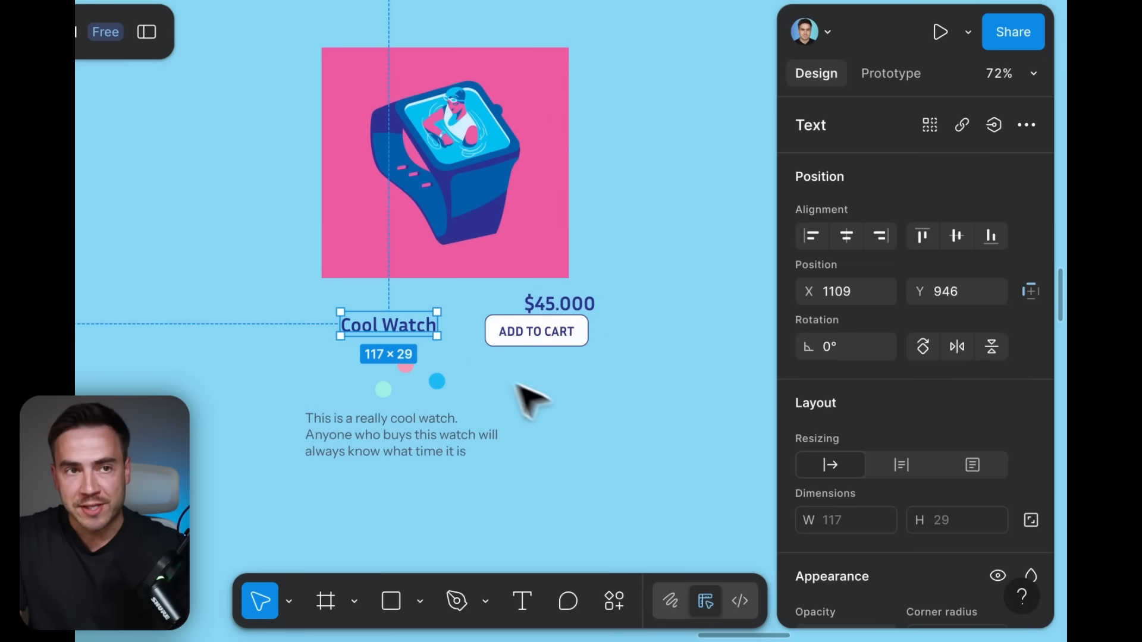
pyautogui.moveTo(631, 479); pyautogui.dragTo(257, 40)
pyautogui.rightClick(370, 62)
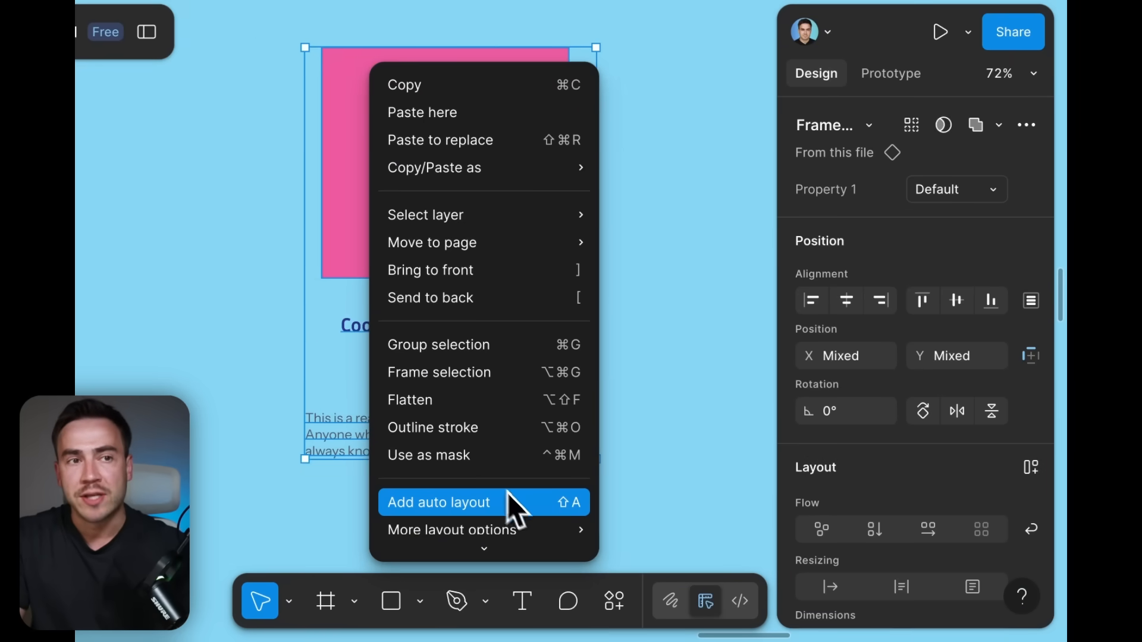
pyautogui.click(529, 509)
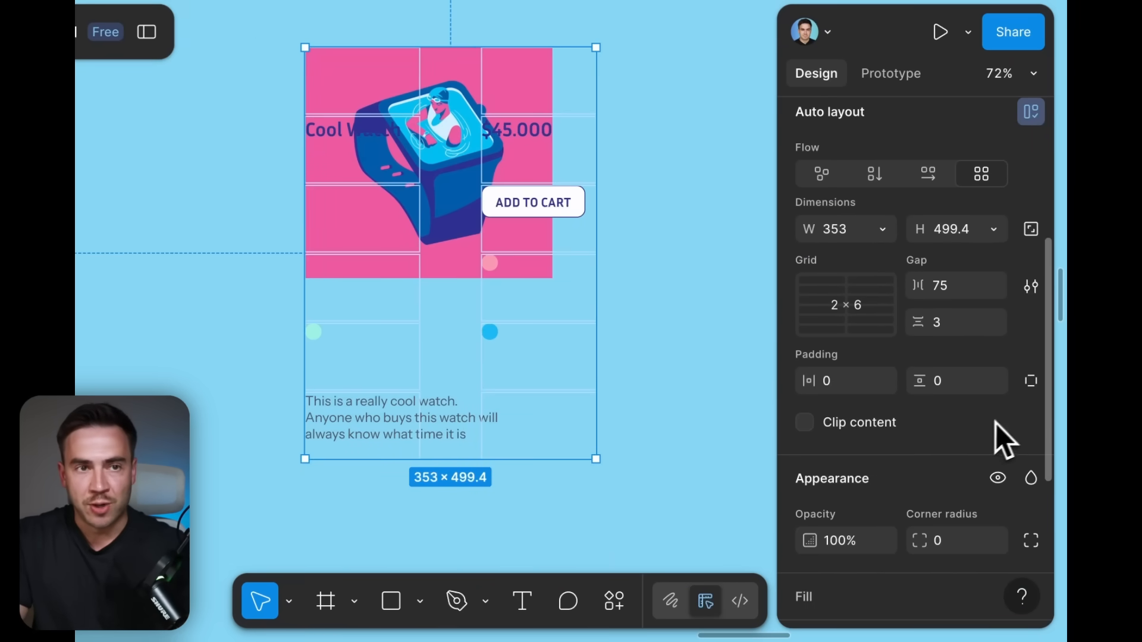
# Add a white FFFFFF fill to the product card's auto layout frame.
pyautogui.scroll(-5, 1005, 420)
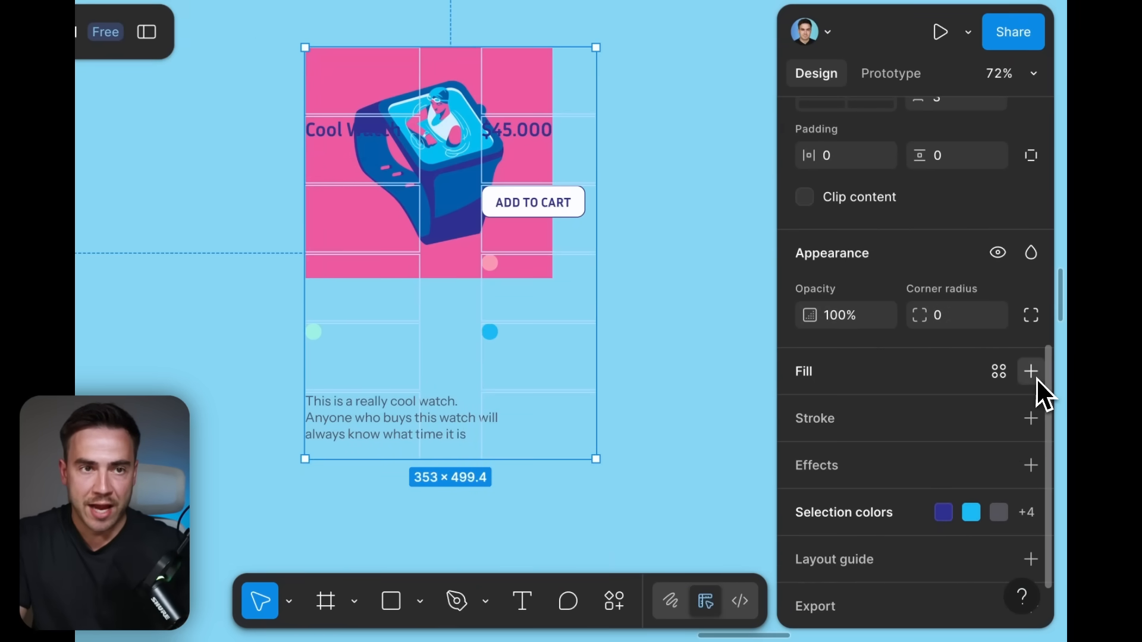
pyautogui.click(1038, 380)
pyautogui.click(854, 416)
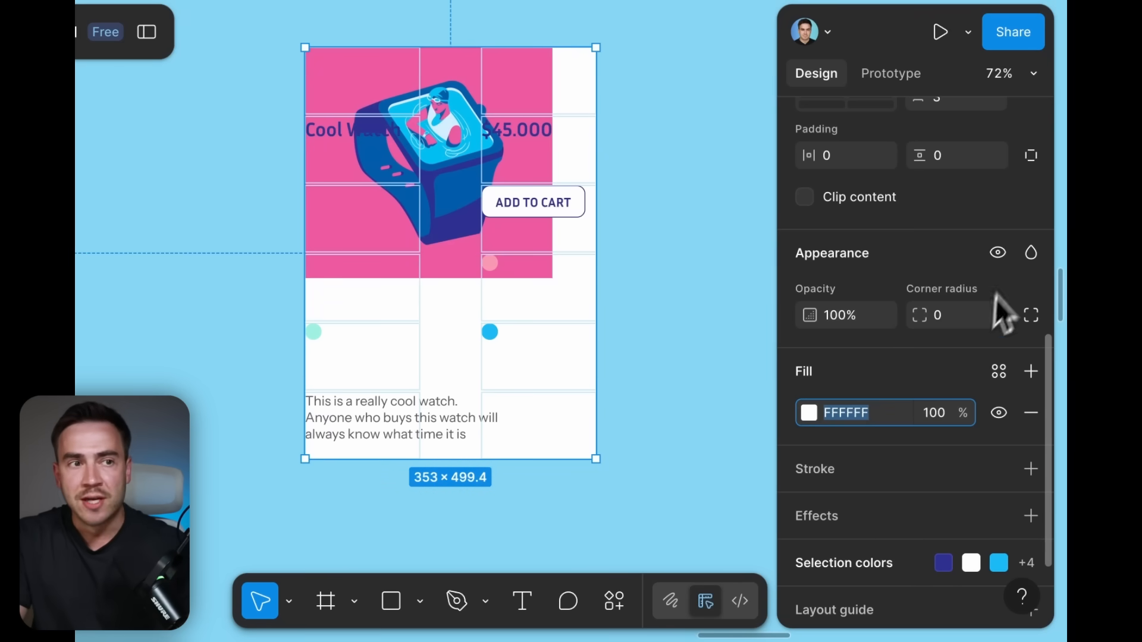
# Switch the card's flow to vertical and set both its width and height to hug contents.
pyautogui.scroll(4, 1015, 280)
pyautogui.scroll(3, 916, 357)
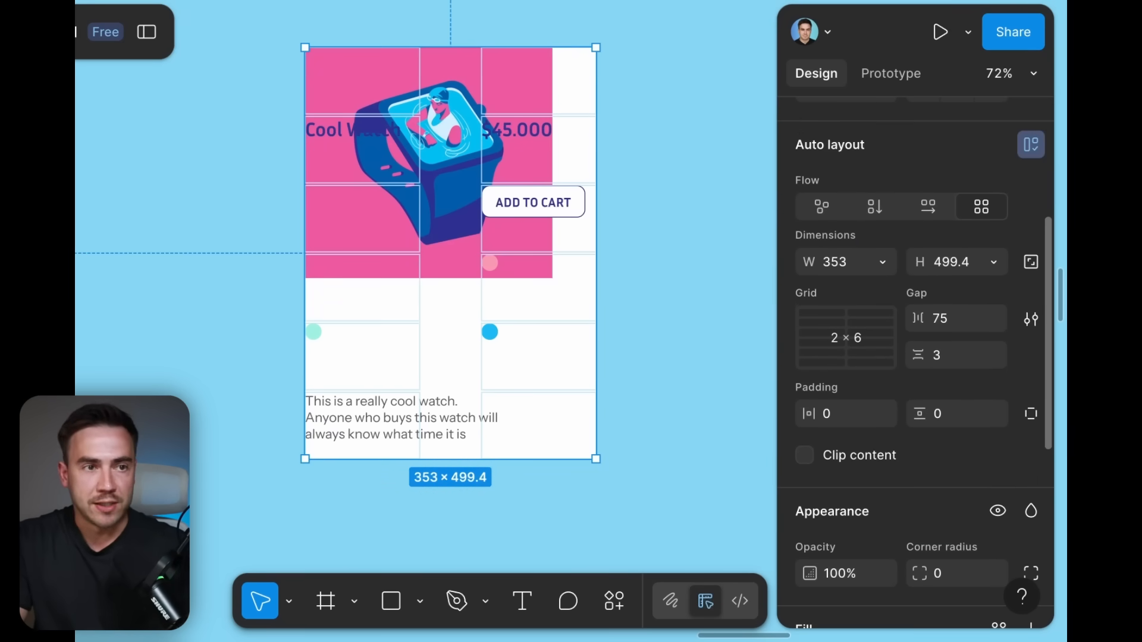
pyautogui.click(875, 206)
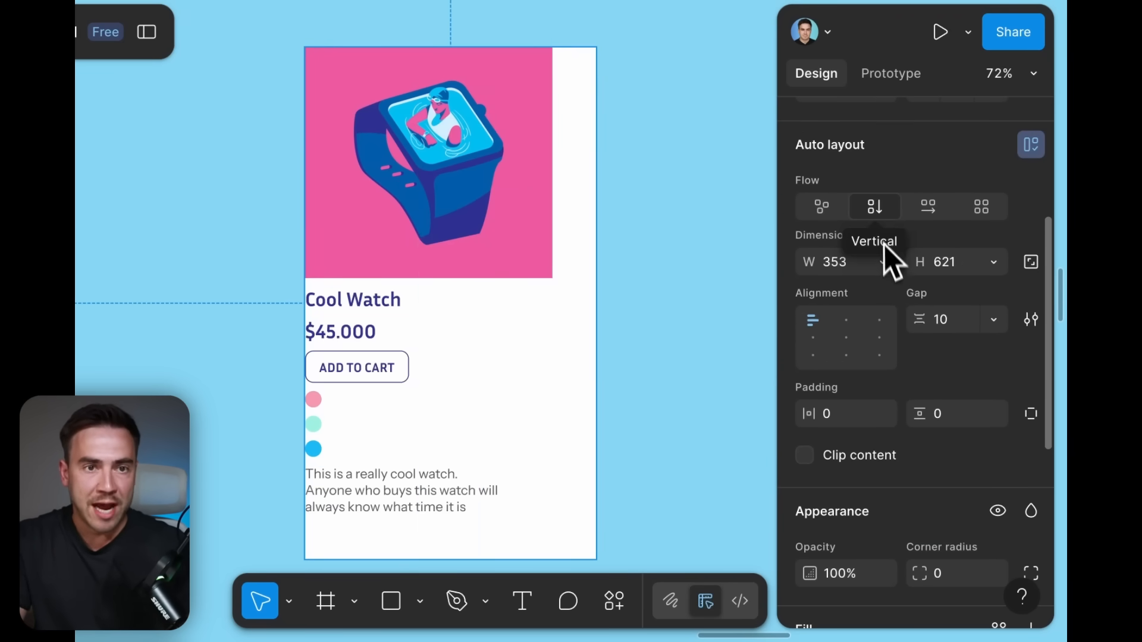
pyautogui.click(885, 261)
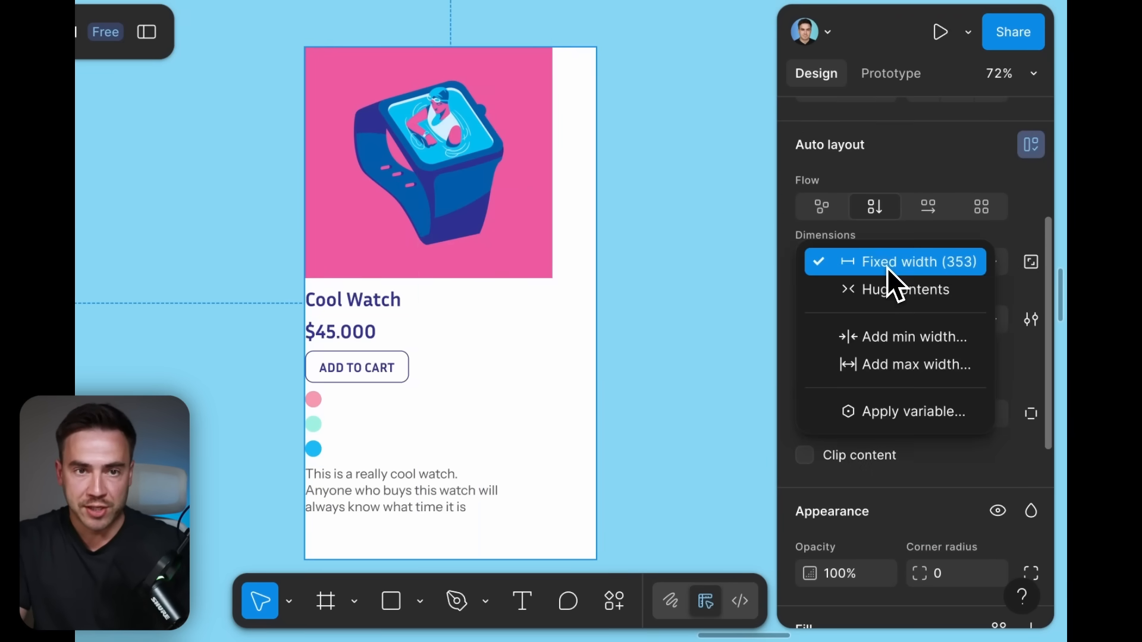
pyautogui.click(911, 303)
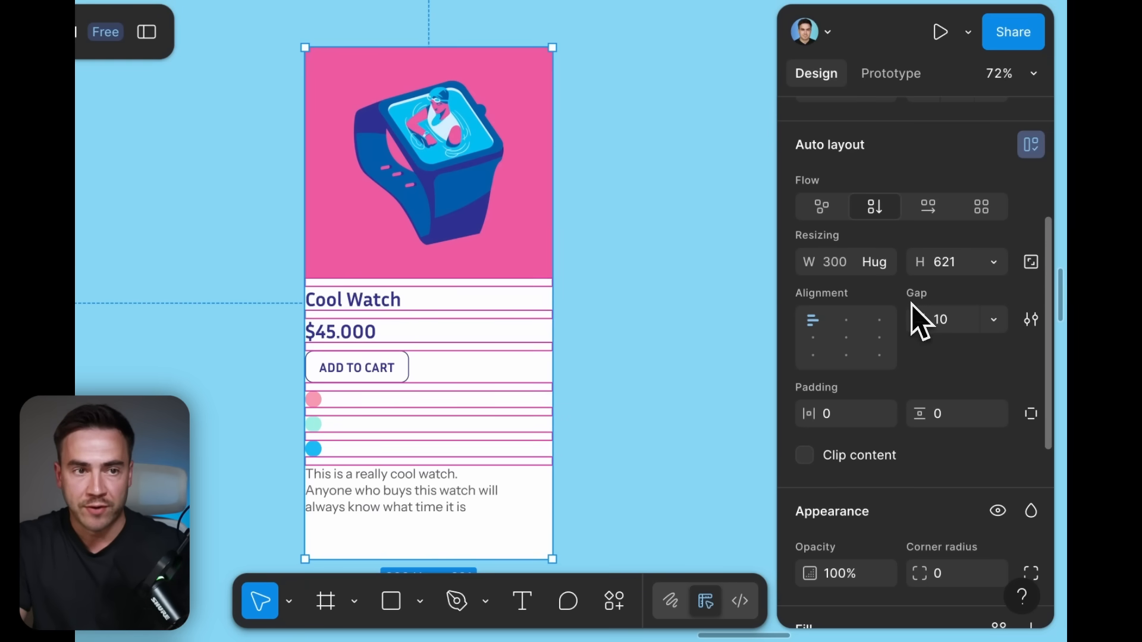
pyautogui.click(993, 263)
pyautogui.click(984, 283)
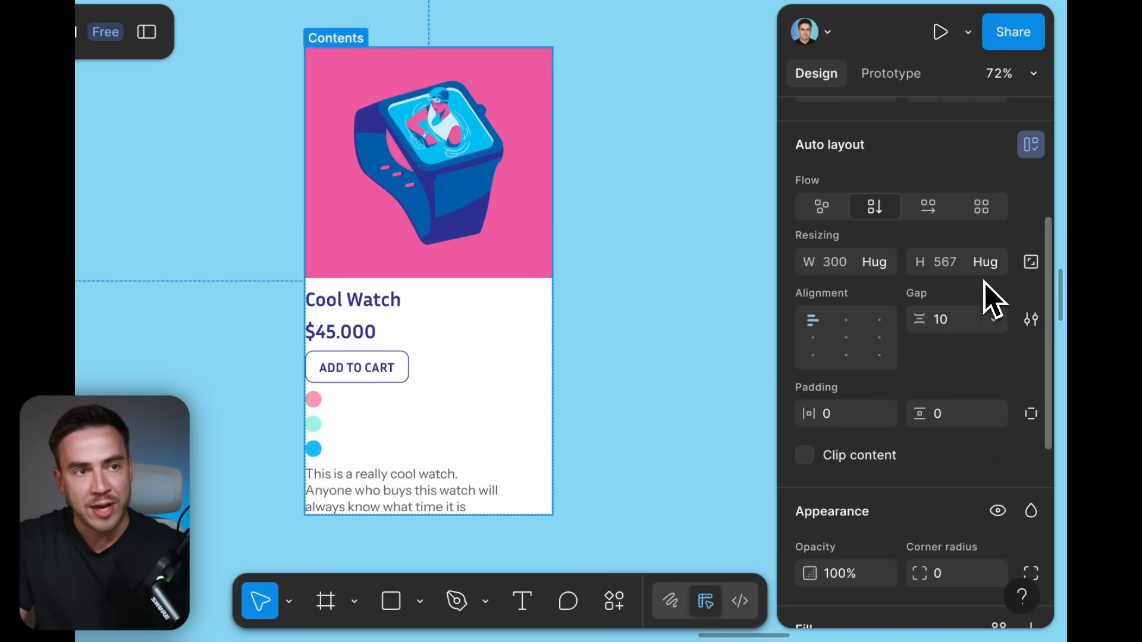
# Reorder the card so the ADD TO CART button is last and the price sits directly above it.
pyautogui.click(359, 373)
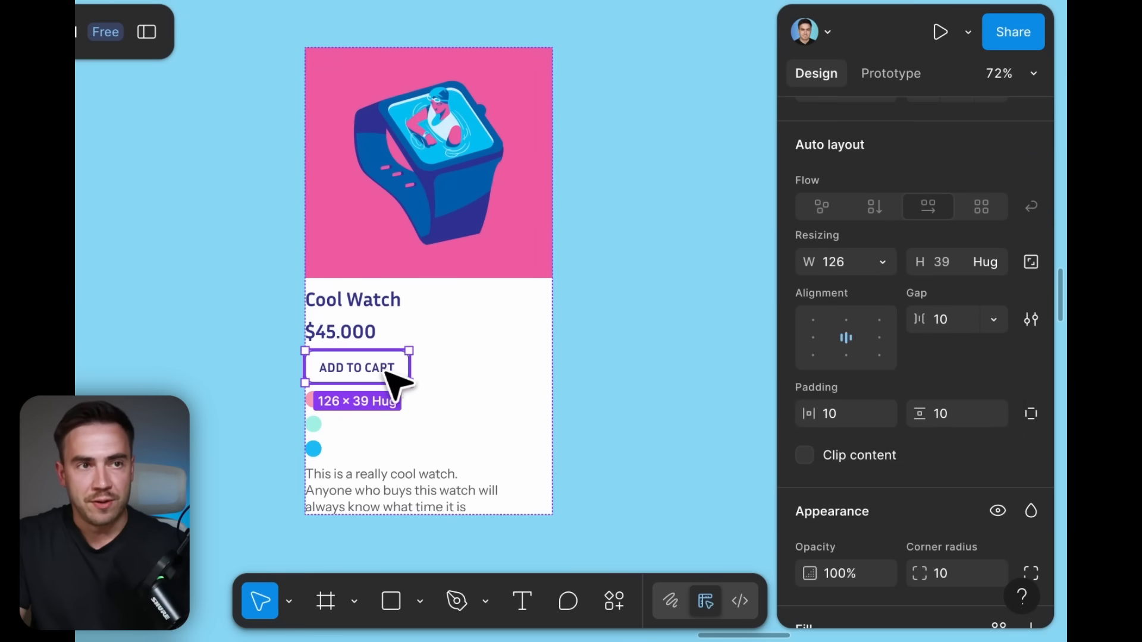
pyautogui.moveTo(399, 375); pyautogui.dragTo(400, 519)
pyautogui.moveTo(356, 335); pyautogui.dragTo(357, 473)
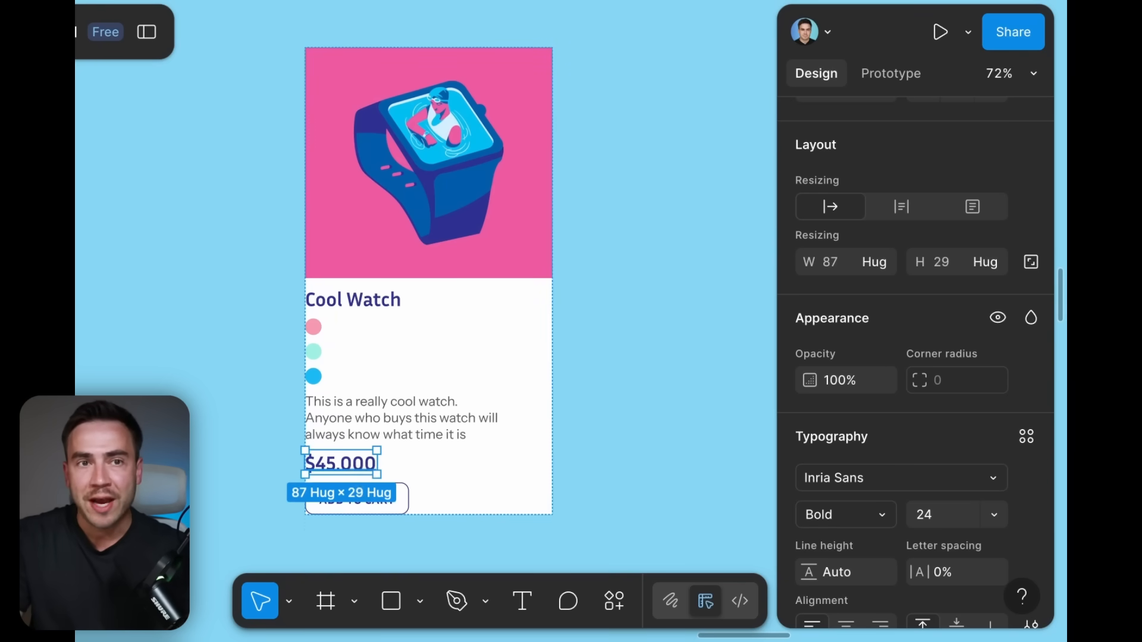
# Select the three colour dots in the card and wrap them in their own auto layout.
pyautogui.click(323, 336)
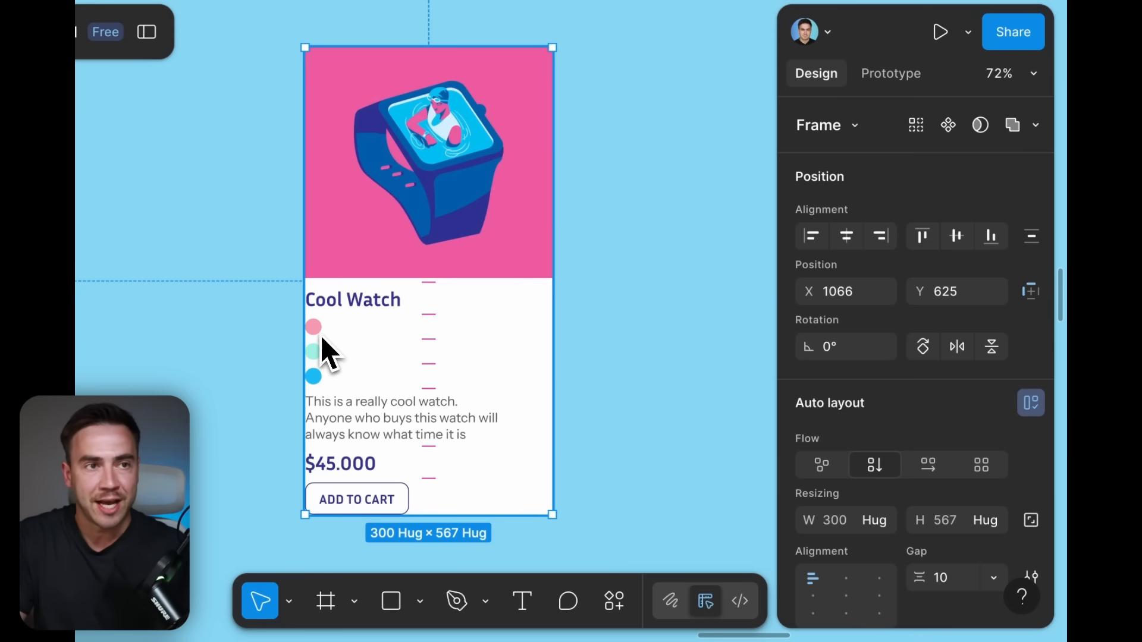
pyautogui.doubleClick(318, 378)
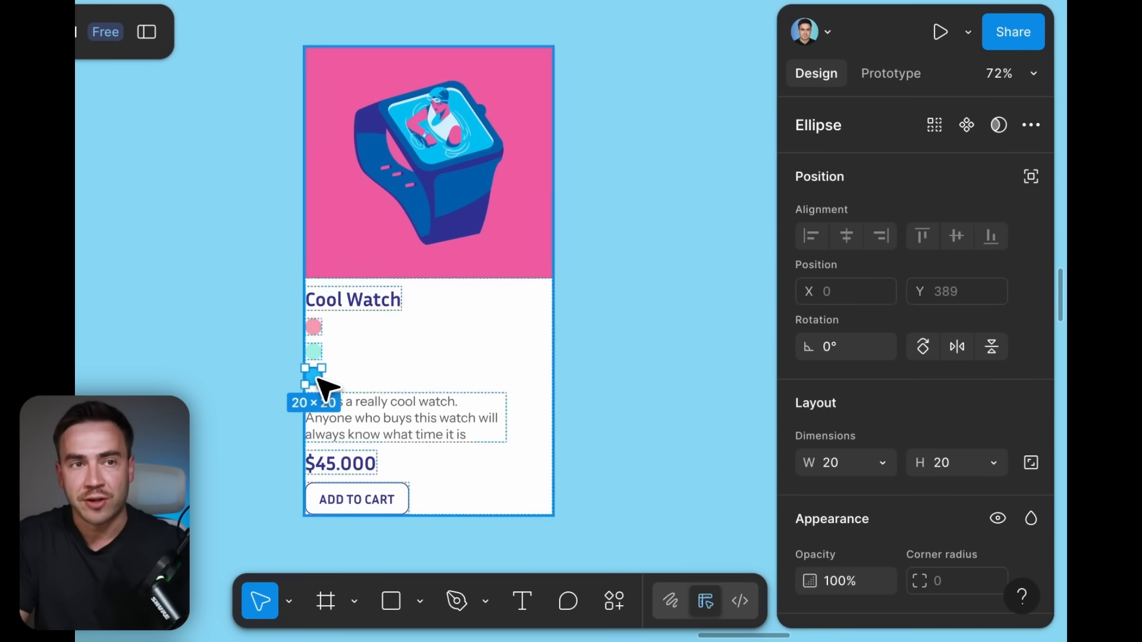
pyautogui.keyDown('shift'); pyautogui.click(314, 352); pyautogui.keyUp('shift')
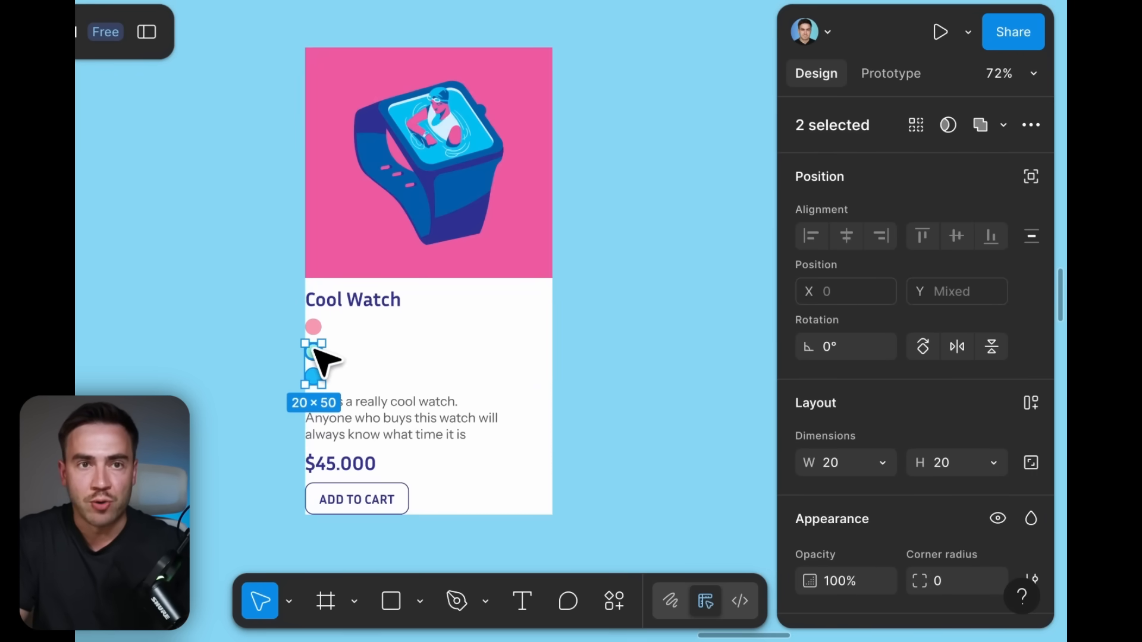
pyautogui.rightClick(316, 327)
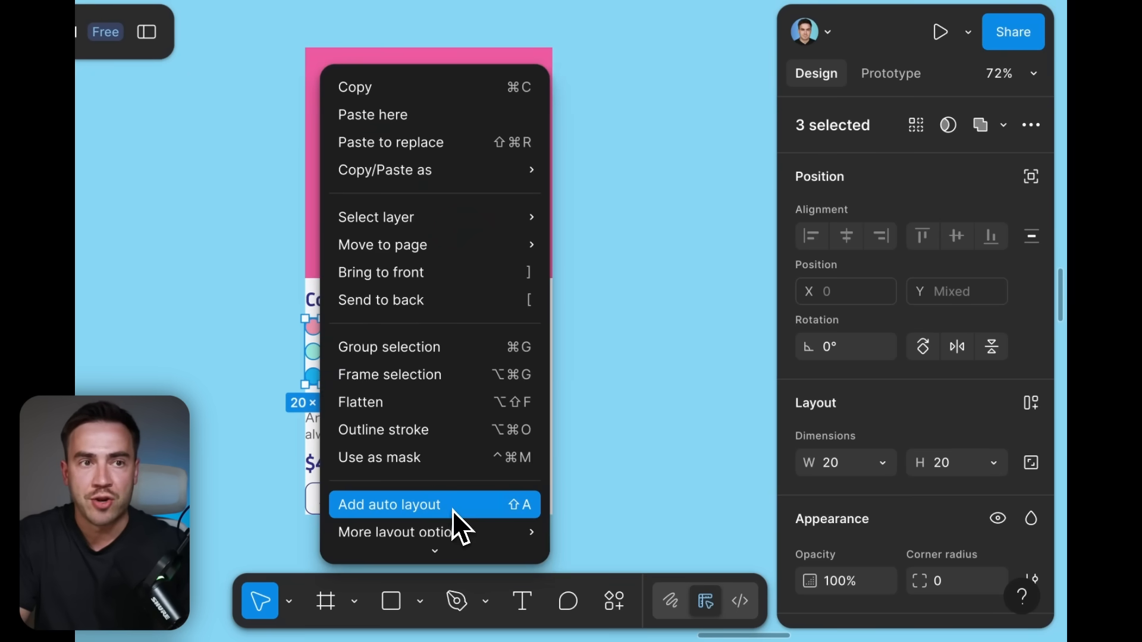
pyautogui.click(454, 513)
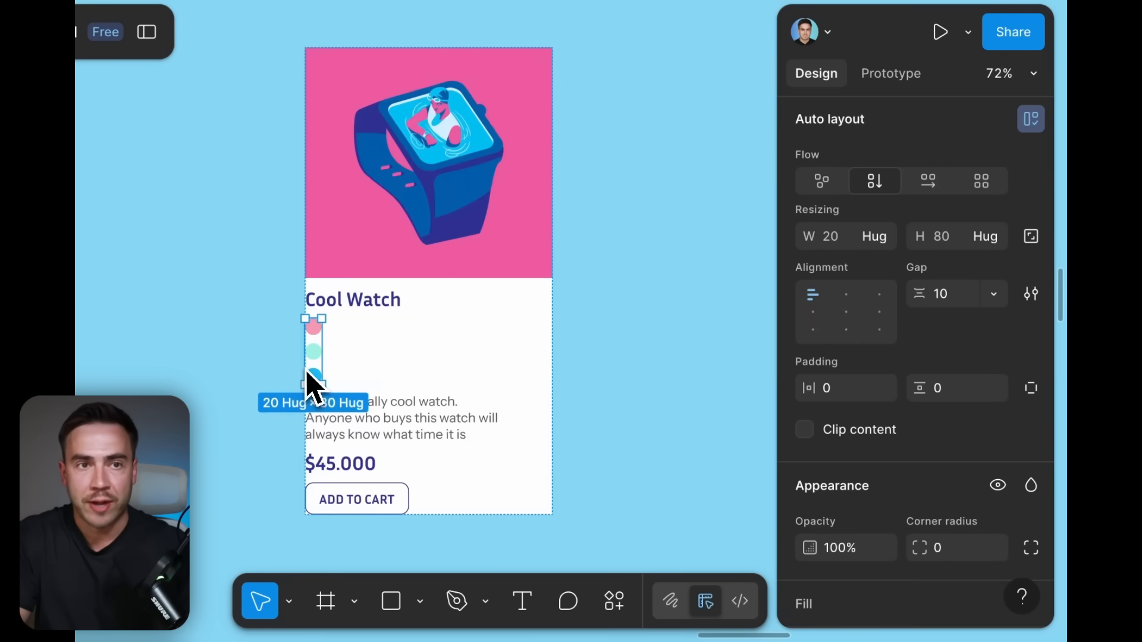
# Switch the colour dots' auto layout to a horizontal flow with a gap of 10.
pyautogui.click(930, 182)
pyautogui.moveTo(936, 301)
pyautogui.mouseDown()
pyautogui.moveTo(923, 301)
pyautogui.moveTo(937, 313)
pyautogui.mouseUp()
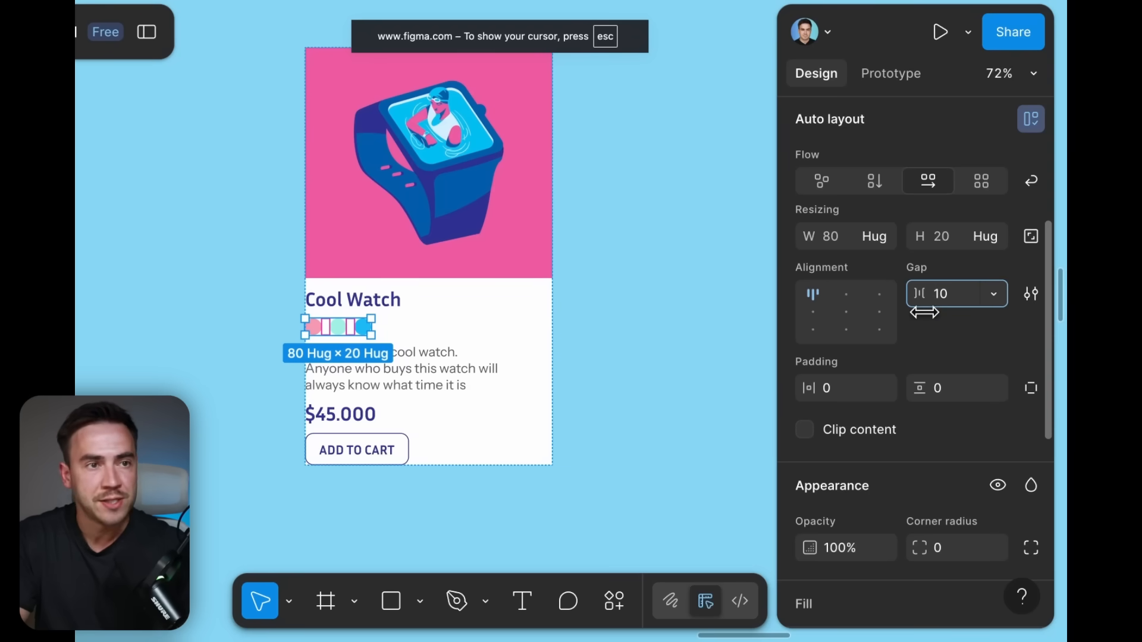
pyautogui.press('Escape')
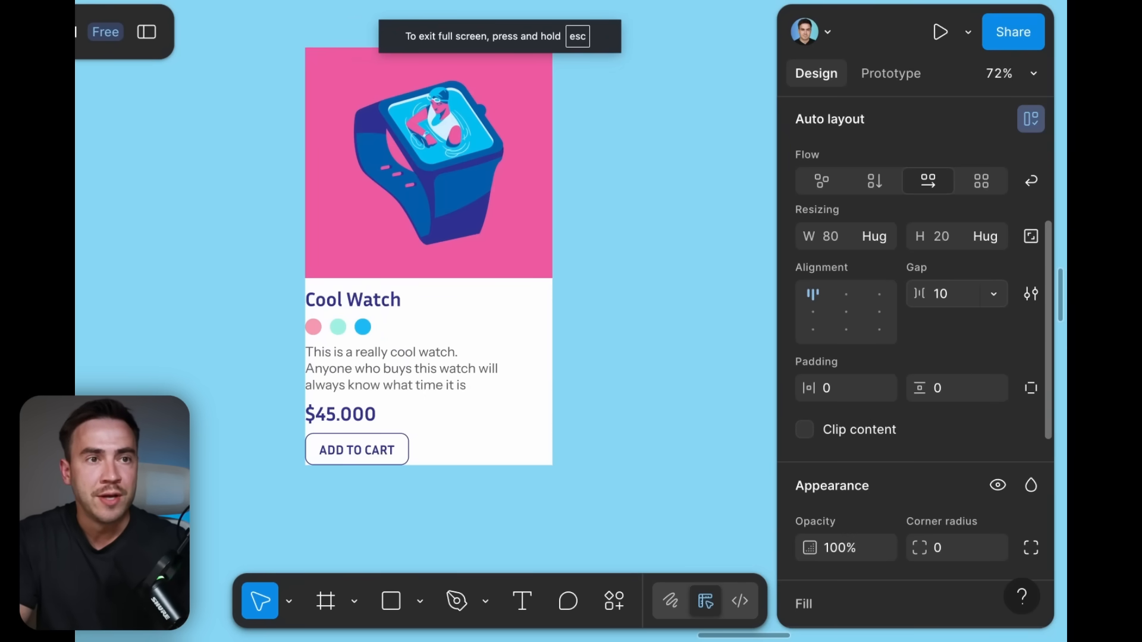
# Wrap the price and the ADD TO CART button in their own auto layout and set its width to fill the container.
pyautogui.click(357, 416)
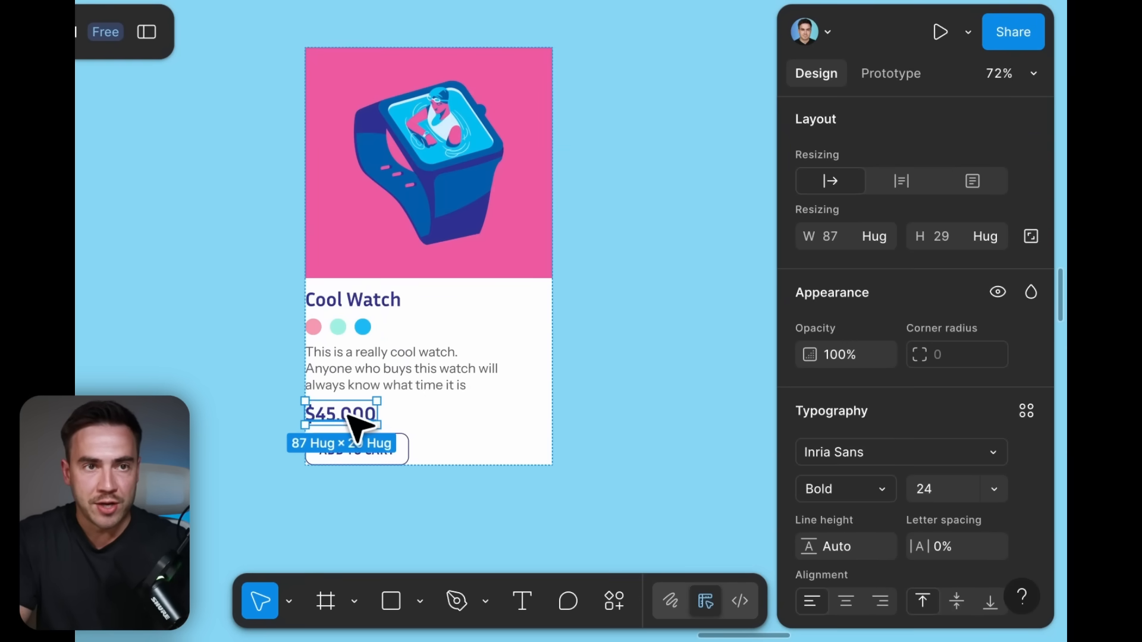
pyautogui.keyDown('shift'); pyautogui.click(405, 461); pyautogui.keyUp('shift')
pyautogui.rightClick(401, 458)
pyautogui.click(550, 503)
pyautogui.click(885, 238)
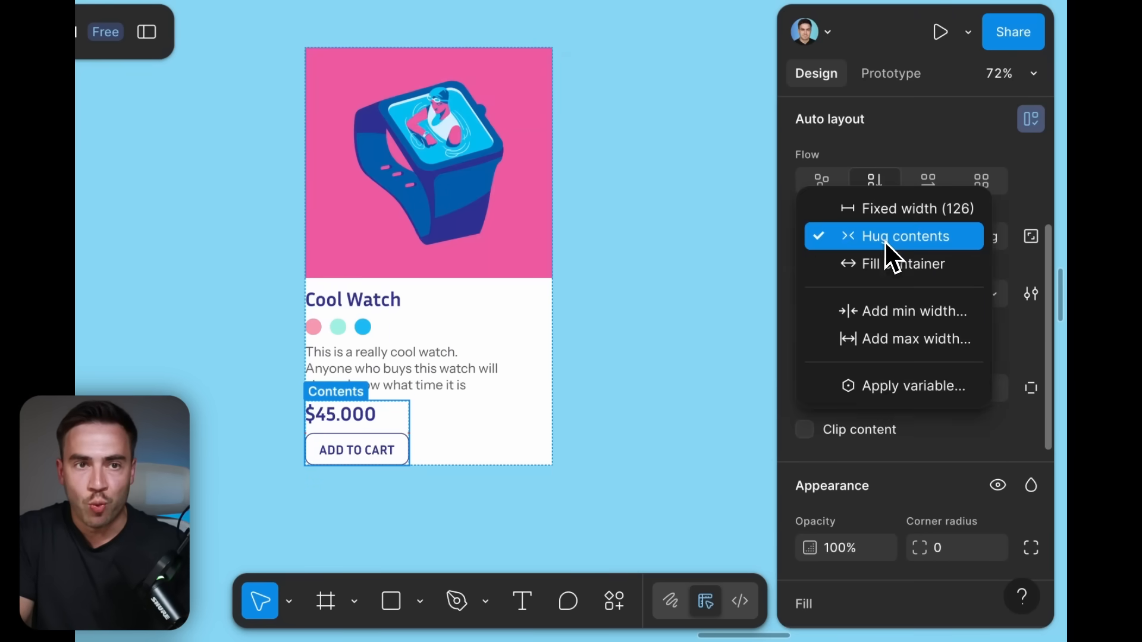
pyautogui.click(887, 265)
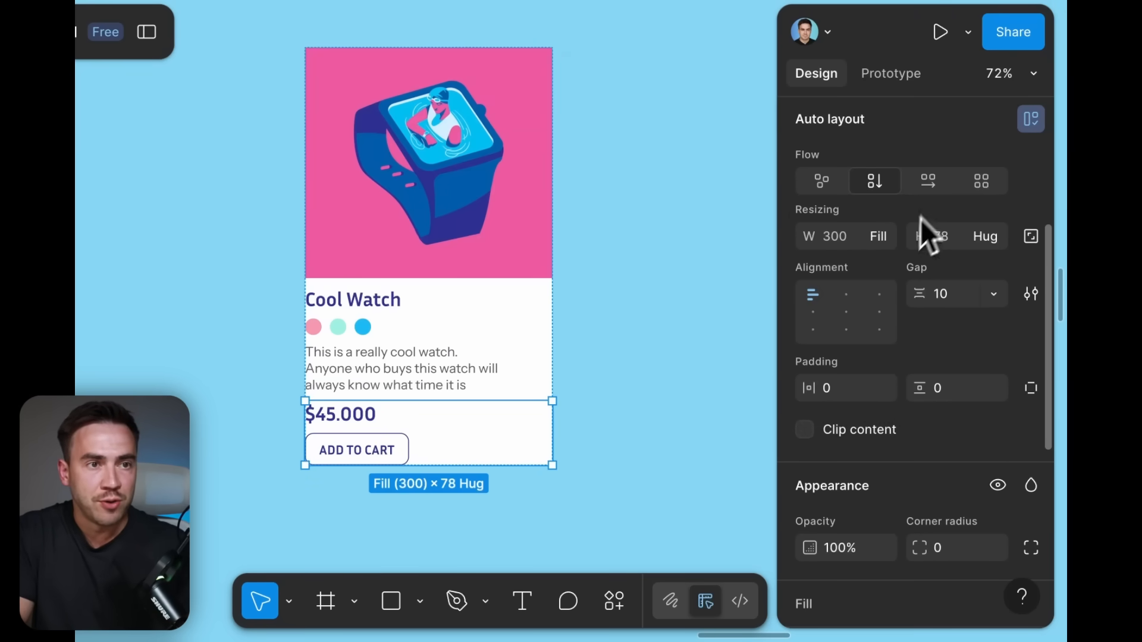
# Lay out the price and button row horizontally with an Auto gap so they sit at opposite edges.
pyautogui.click(943, 188)
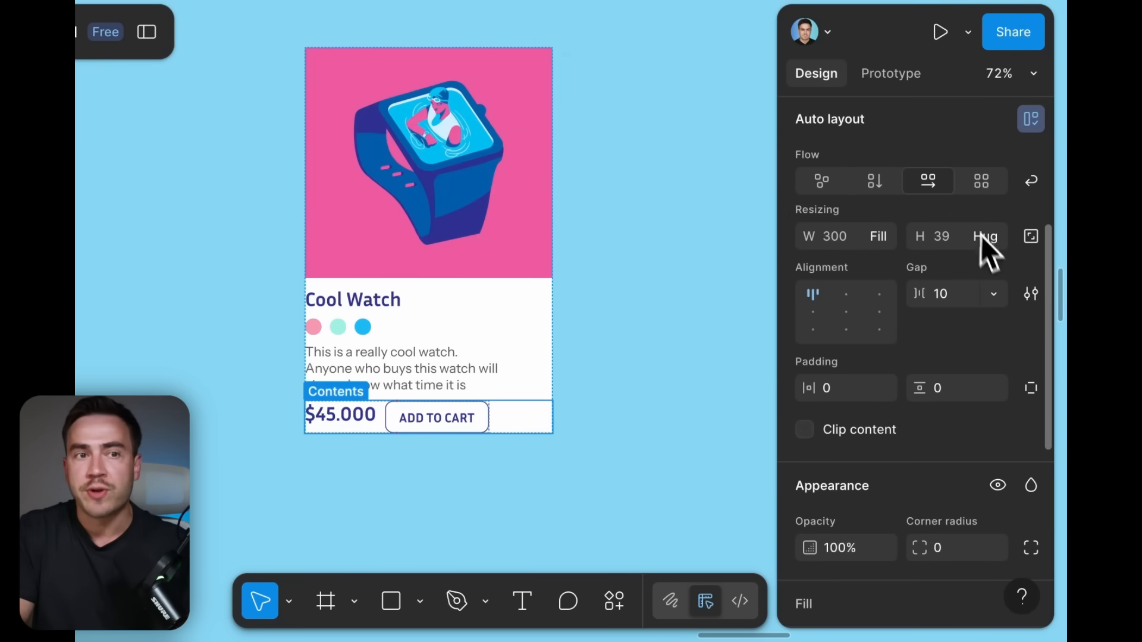
pyautogui.click(995, 296)
pyautogui.click(972, 325)
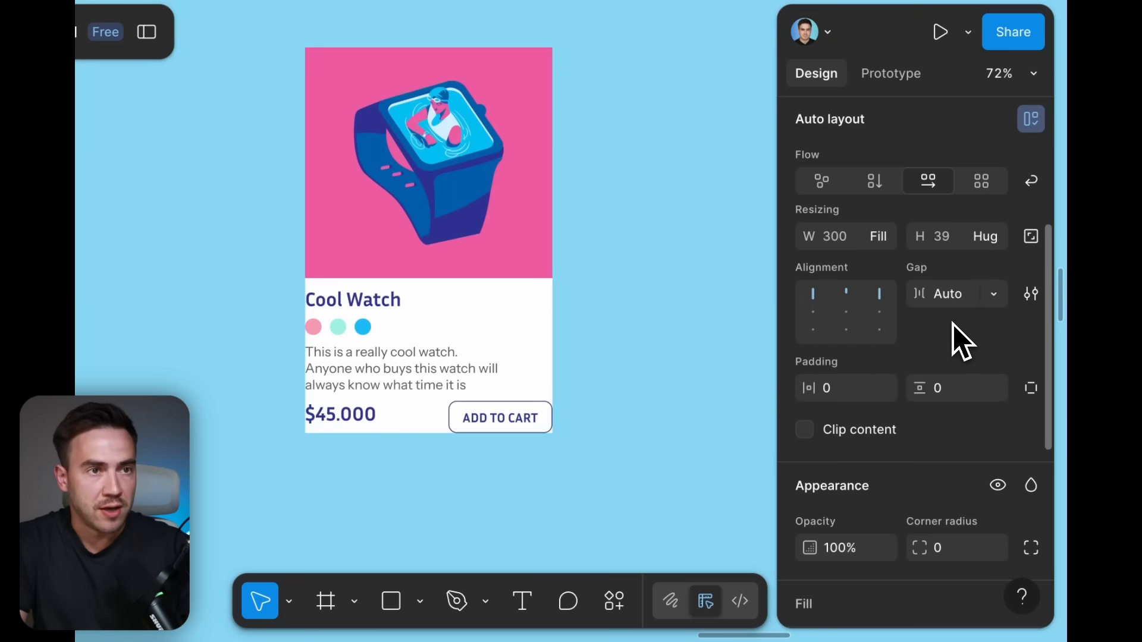
pyautogui.click(408, 489)
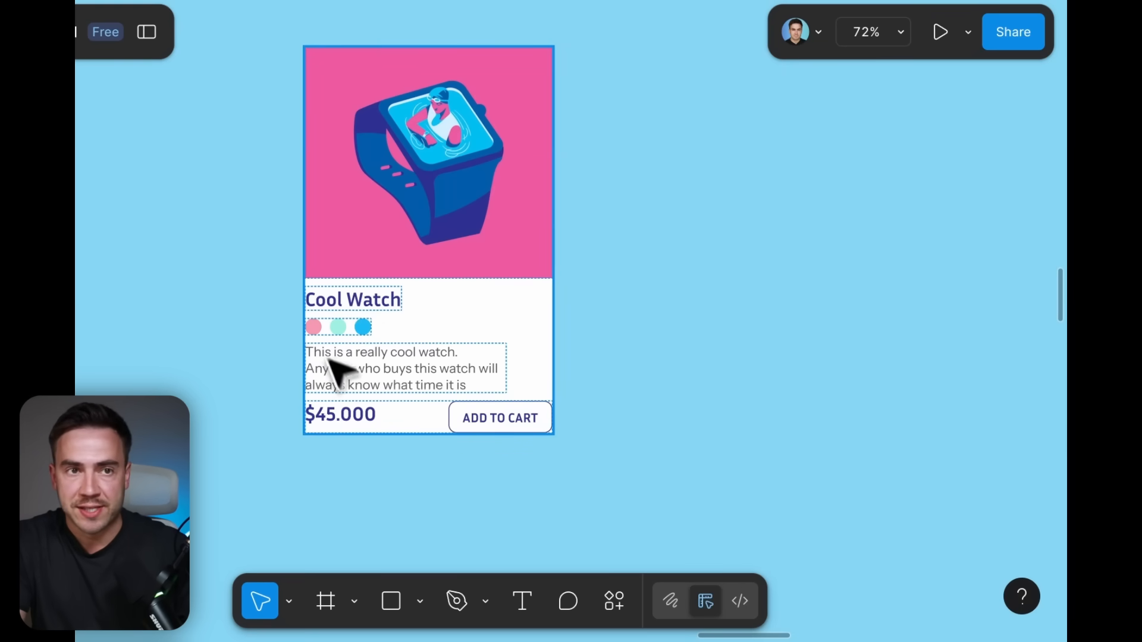
# Wrap the title, colour dots, description and price row together in a new auto layout, leaving out the watch image.
pyautogui.doubleClick(356, 304)
pyautogui.keyDown('shift'); pyautogui.click(366, 324); pyautogui.keyUp('shift')
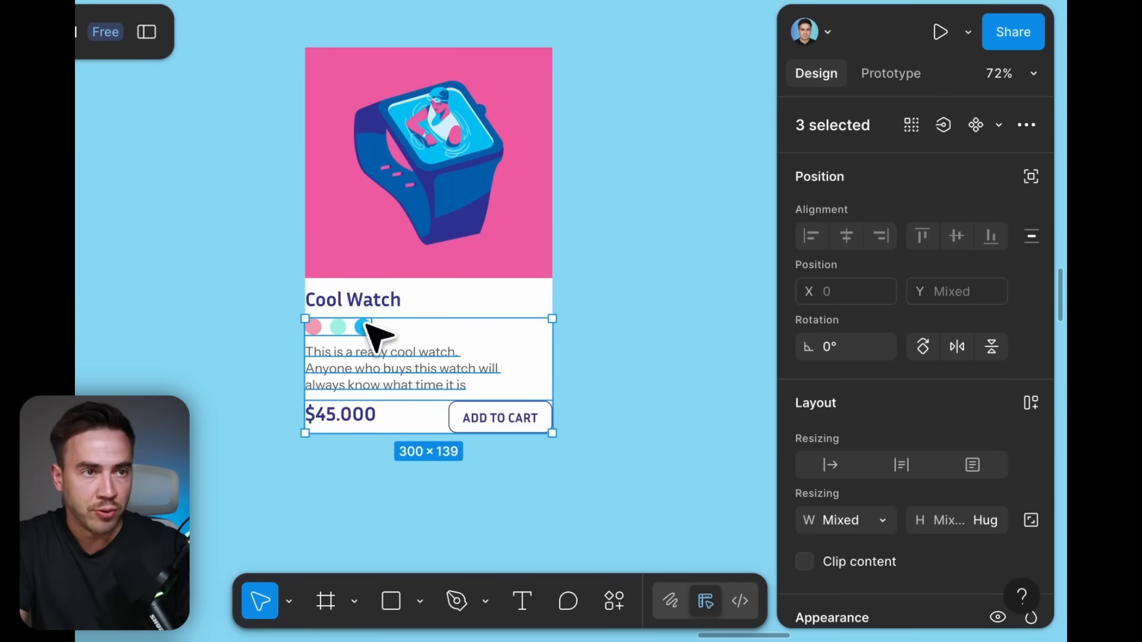
pyautogui.keyDown('shift'); pyautogui.click(362, 301); pyautogui.keyUp('shift')
pyautogui.rightClick(364, 302)
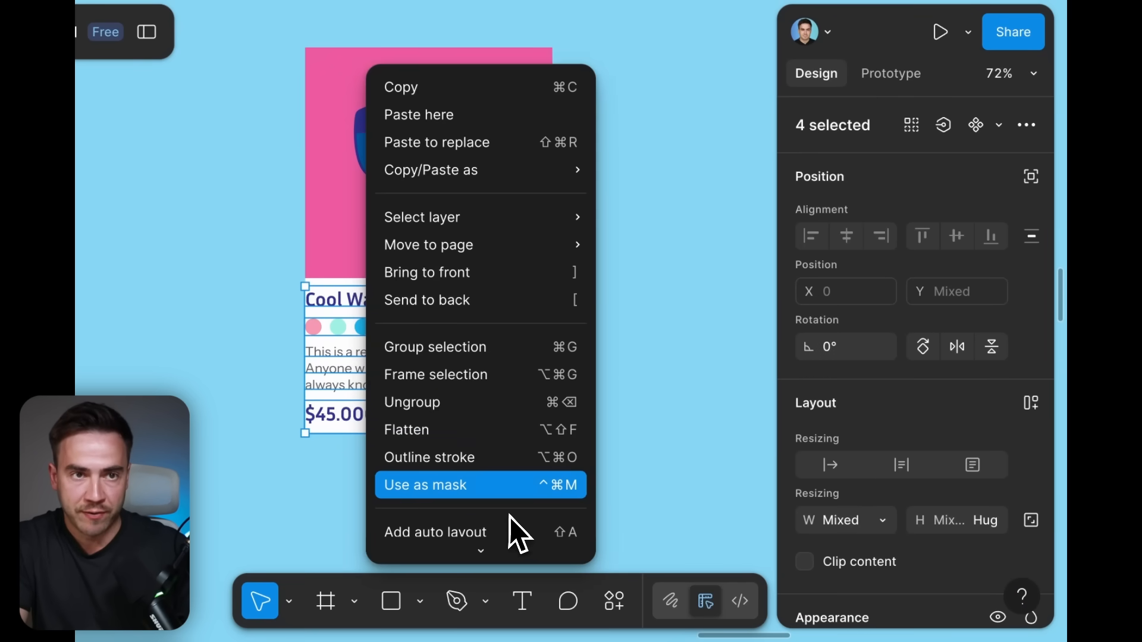
pyautogui.click(516, 531)
# Set the card's text section to 20 vertical padding and 20 horizontal padding.
pyautogui.moveTo(923, 382); pyautogui.dragTo(974, 381)
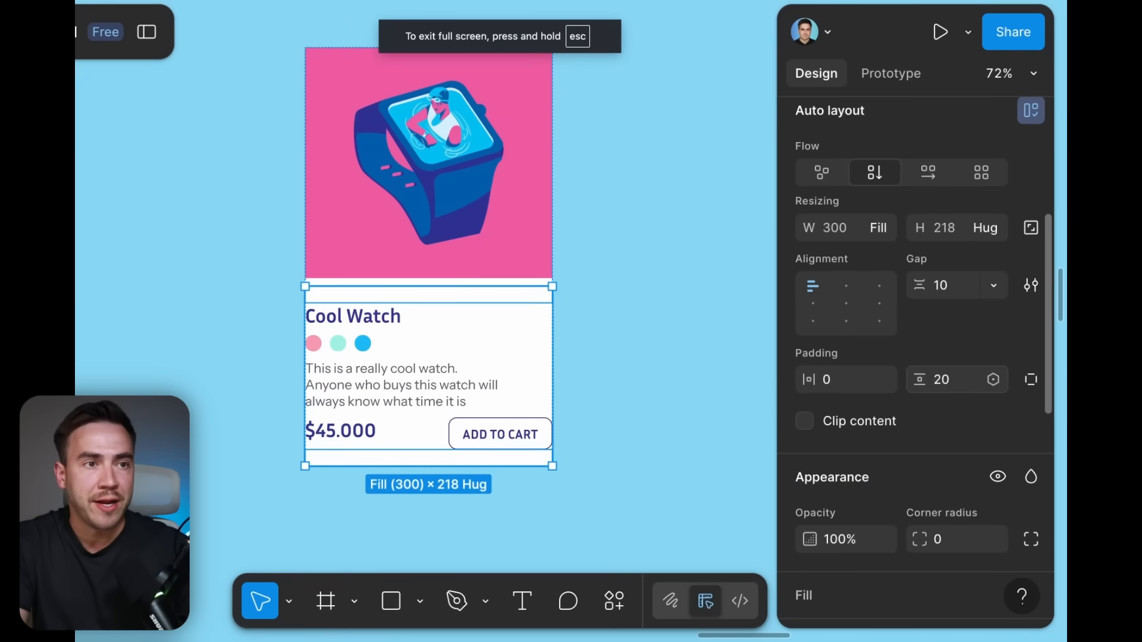
pyautogui.moveTo(811, 390); pyautogui.dragTo(856, 390)
pyautogui.click(692, 392)
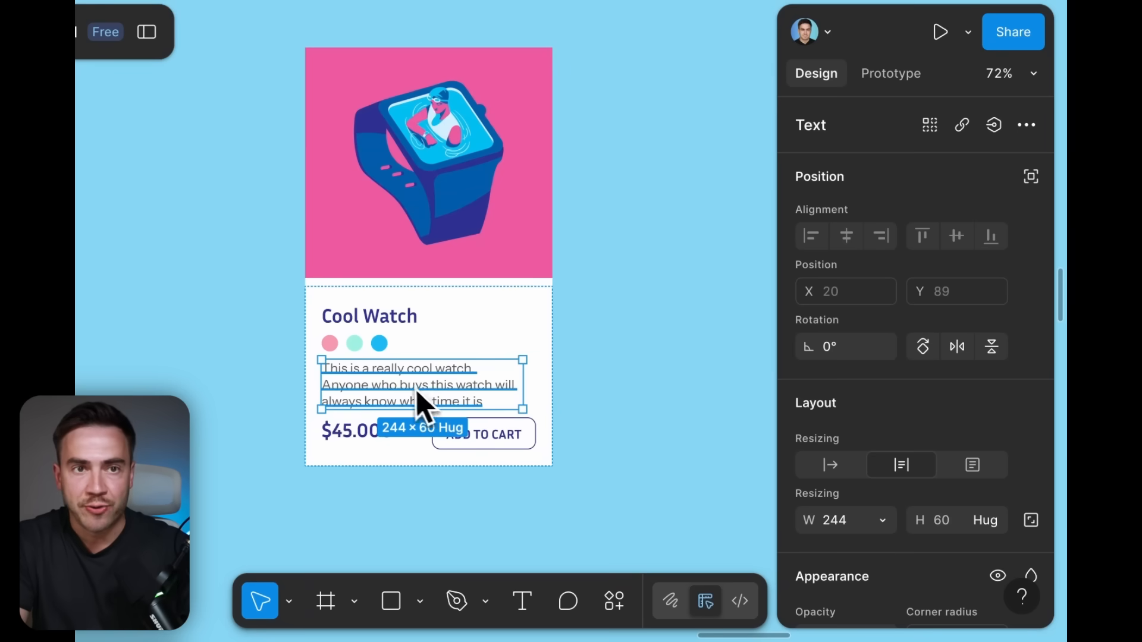
# Wrap the title, dots and description in an auto layout with bottom padding, and place the dots below the description.
pyautogui.keyDown('shift'); pyautogui.click(371, 341); pyautogui.keyUp('shift')
pyautogui.rightClick(370, 319)
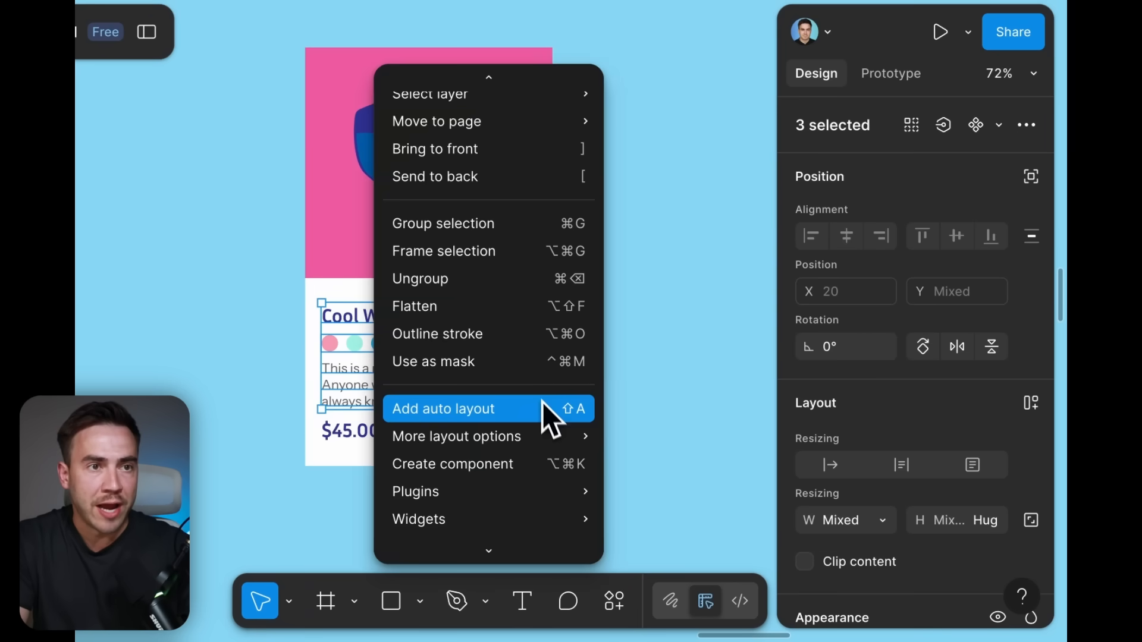
pyautogui.click(541, 433)
pyautogui.click(1032, 390)
pyautogui.moveTo(922, 425)
pyautogui.mouseDown()
pyautogui.moveTo(948, 430)
pyautogui.moveTo(934, 422)
pyautogui.mouseUp()
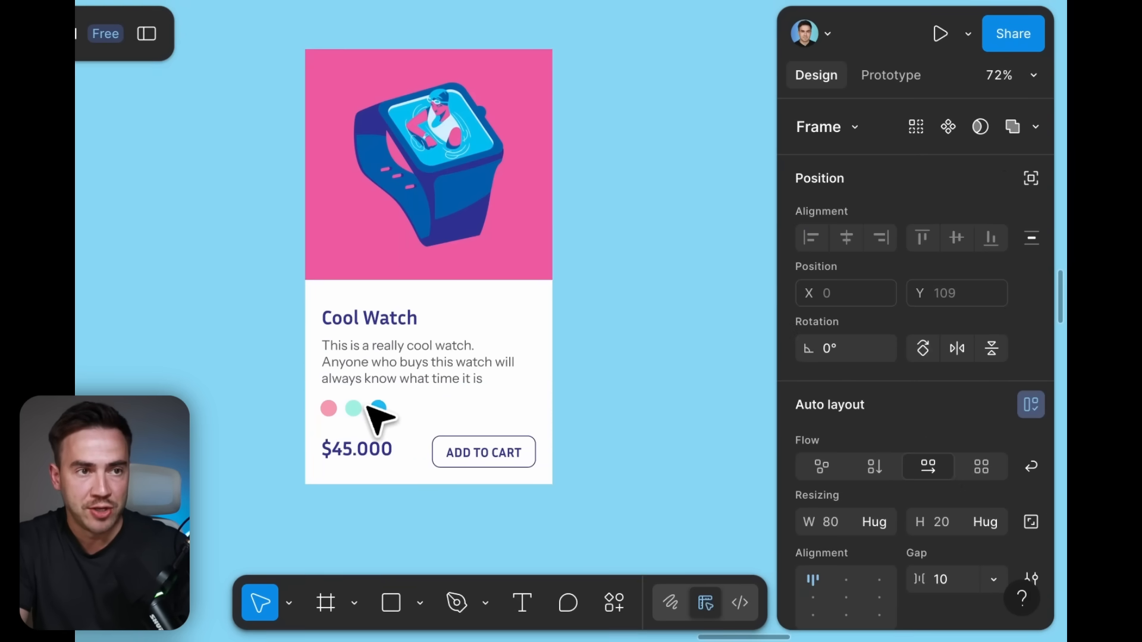
pyautogui.click(378, 416)
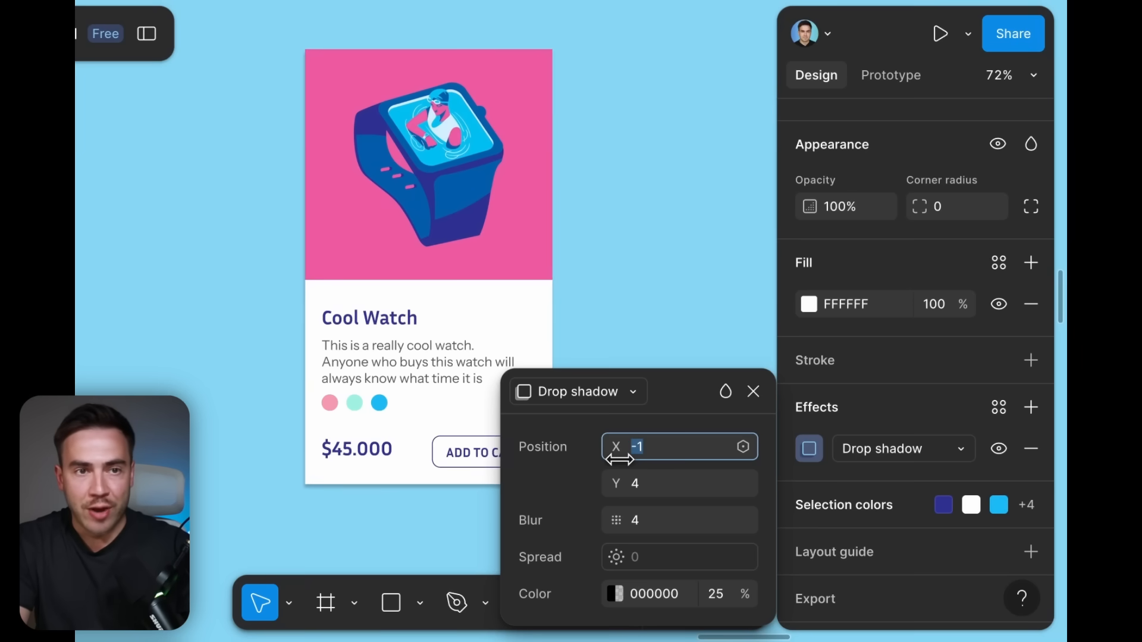
# Adjust the horizontal offset of the card's drop shadow and place two copies of the card beside the original.
pyautogui.moveTo(620, 460); pyautogui.dragTo(642, 460)
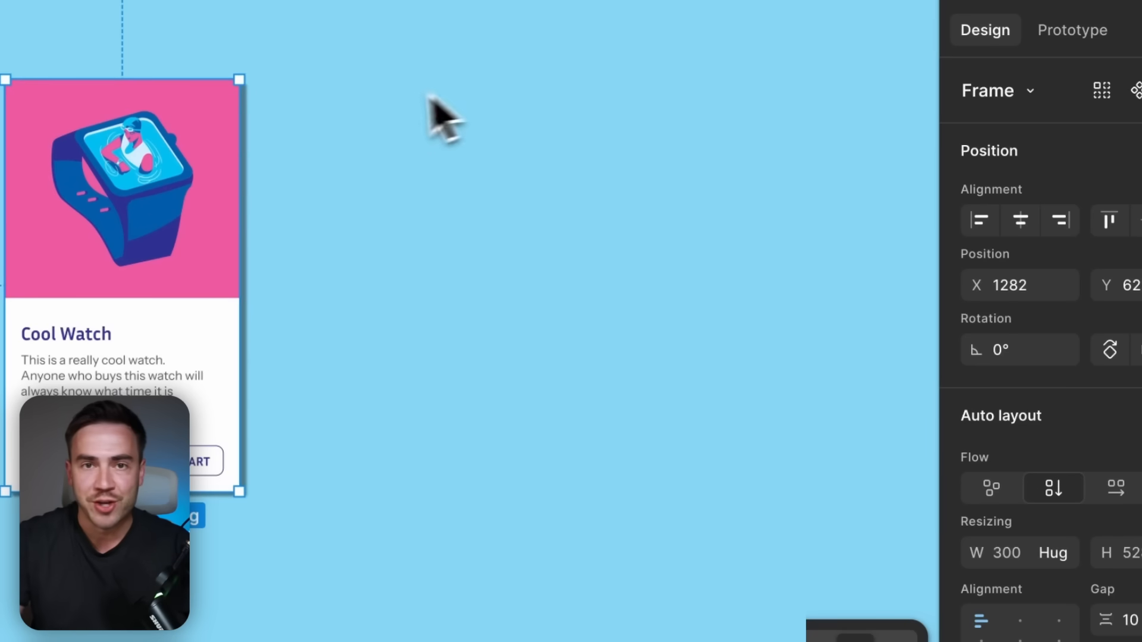
pyautogui.keyDown('alt'); pyautogui.moveTo(185, 129); pyautogui.dragTo(750, 130); pyautogui.keyUp('alt')
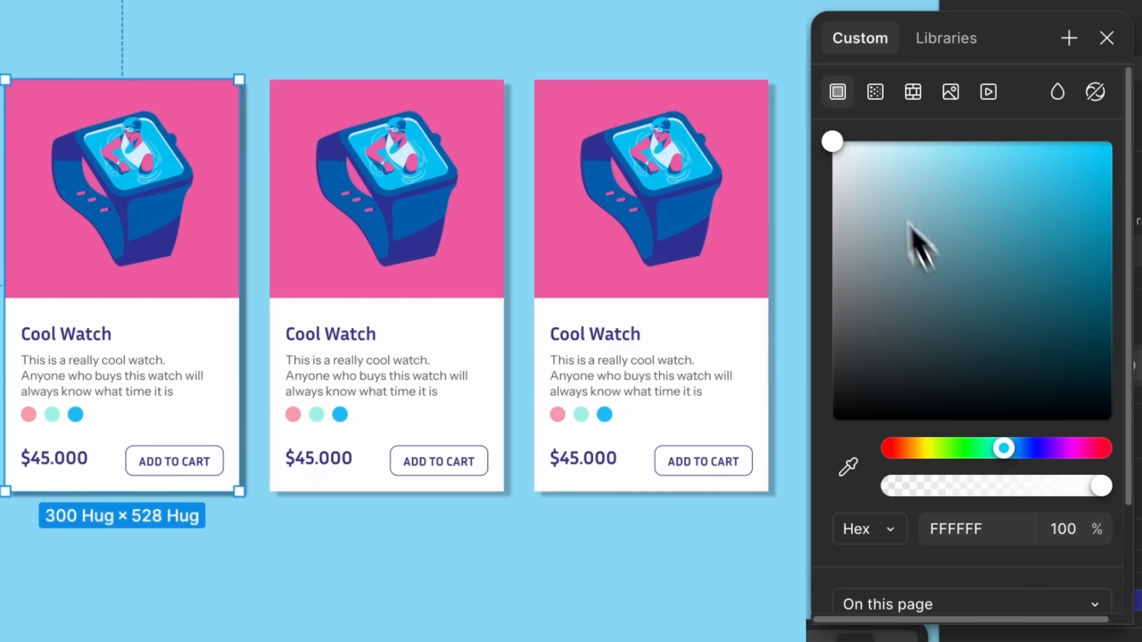
# Turn the first card into a component, trying out fill colour changes on it before and after the conversion.
pyautogui.moveTo(859, 177); pyautogui.dragTo(820, 98)
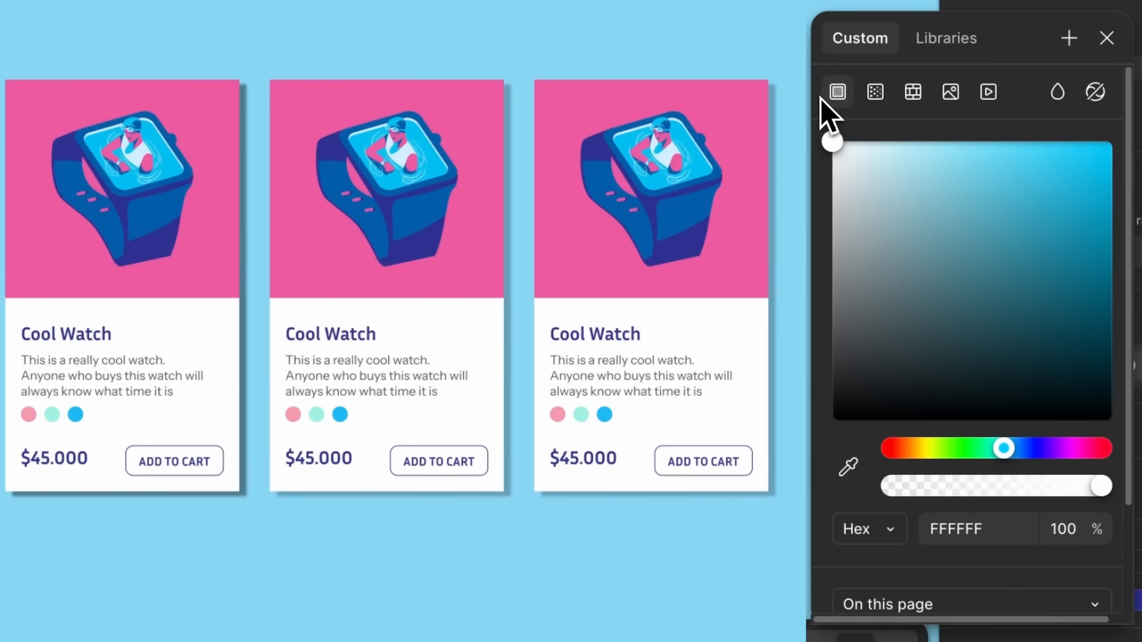
pyautogui.rightClick(38, 417)
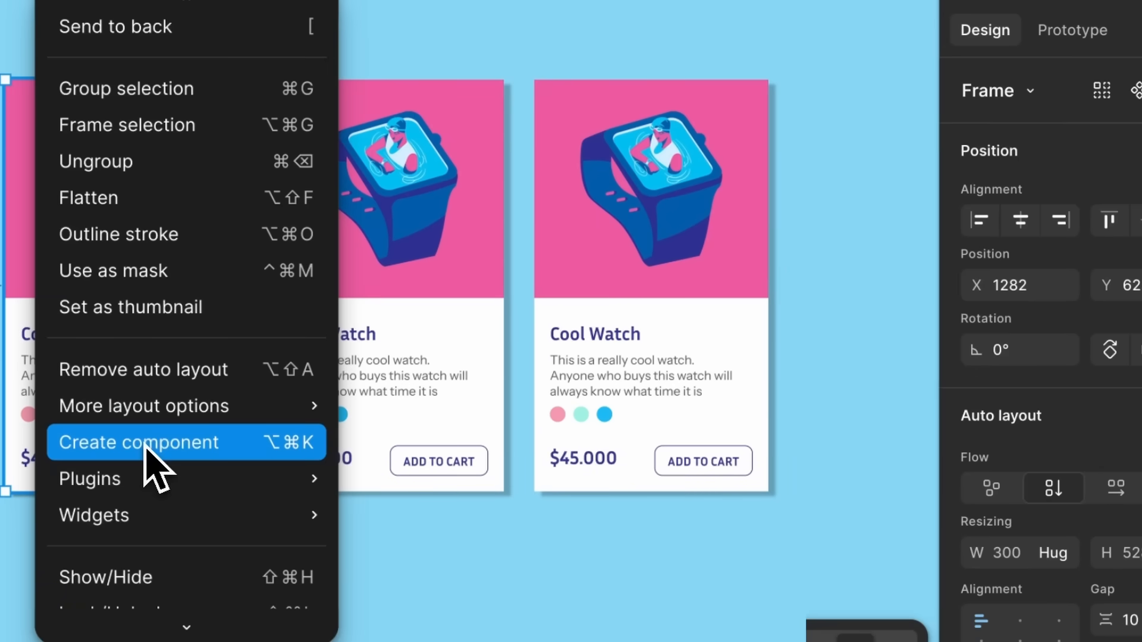
pyautogui.click(146, 443)
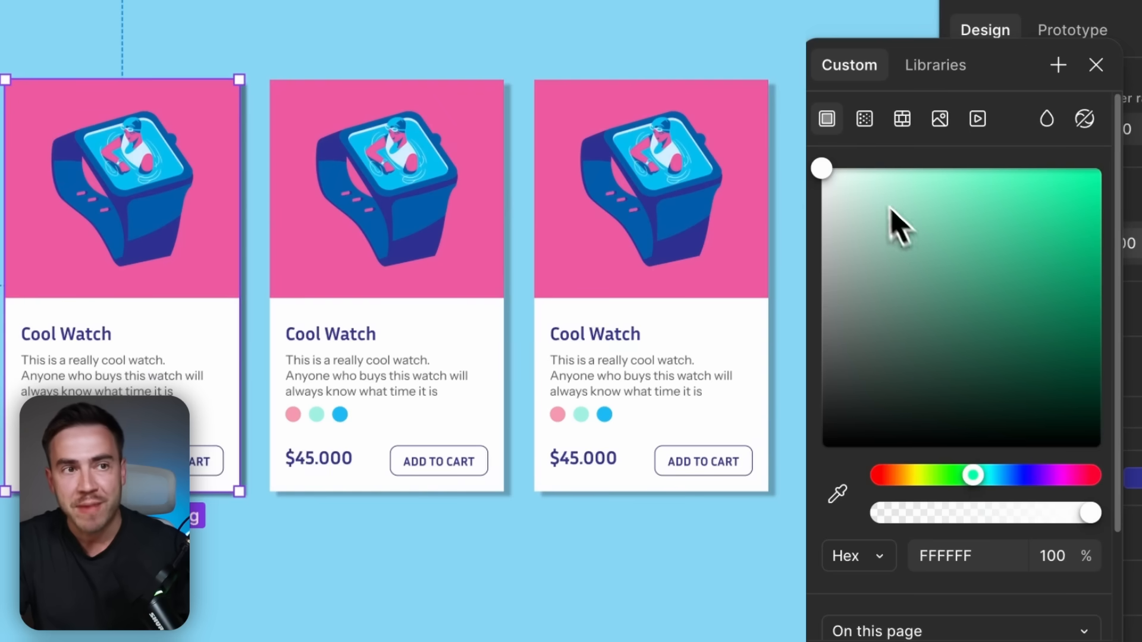
pyautogui.moveTo(893, 224); pyautogui.dragTo(819, 176)
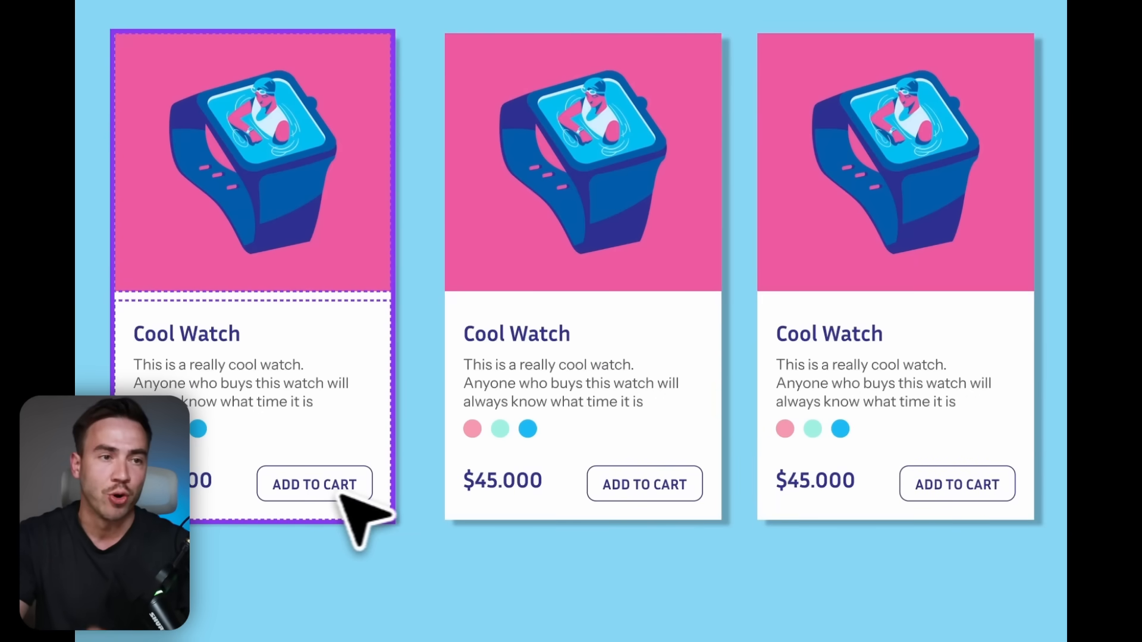
# Move the ADD TO CART button out of the main card component to the empty canvas below it.
pyautogui.click(343, 497)
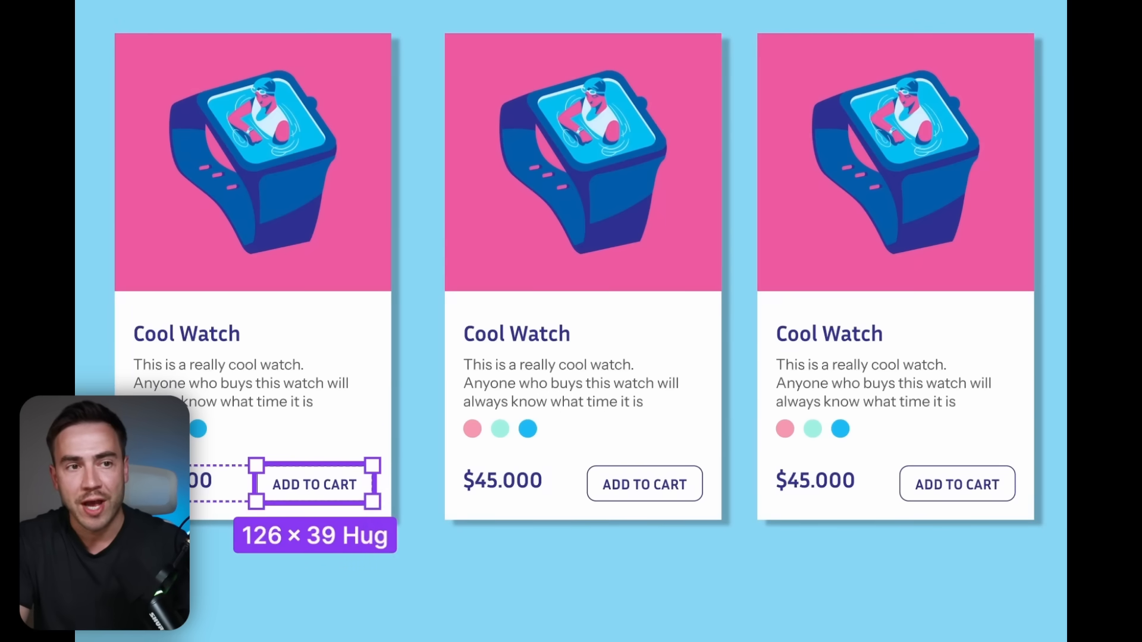
pyautogui.moveTo(361, 494); pyautogui.dragTo(195, 616)
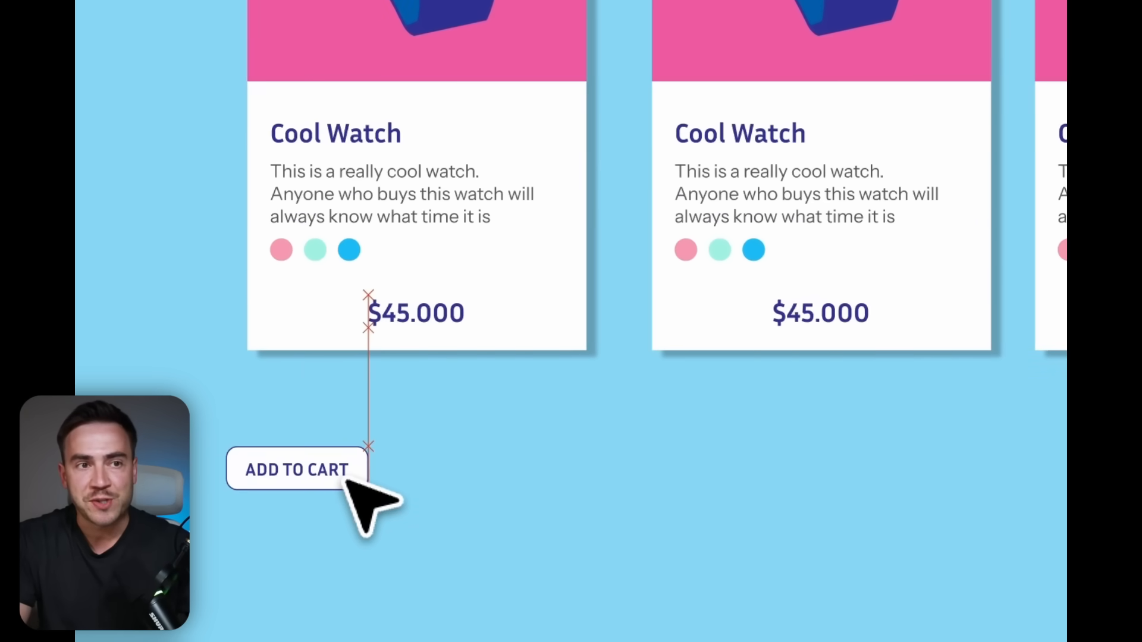
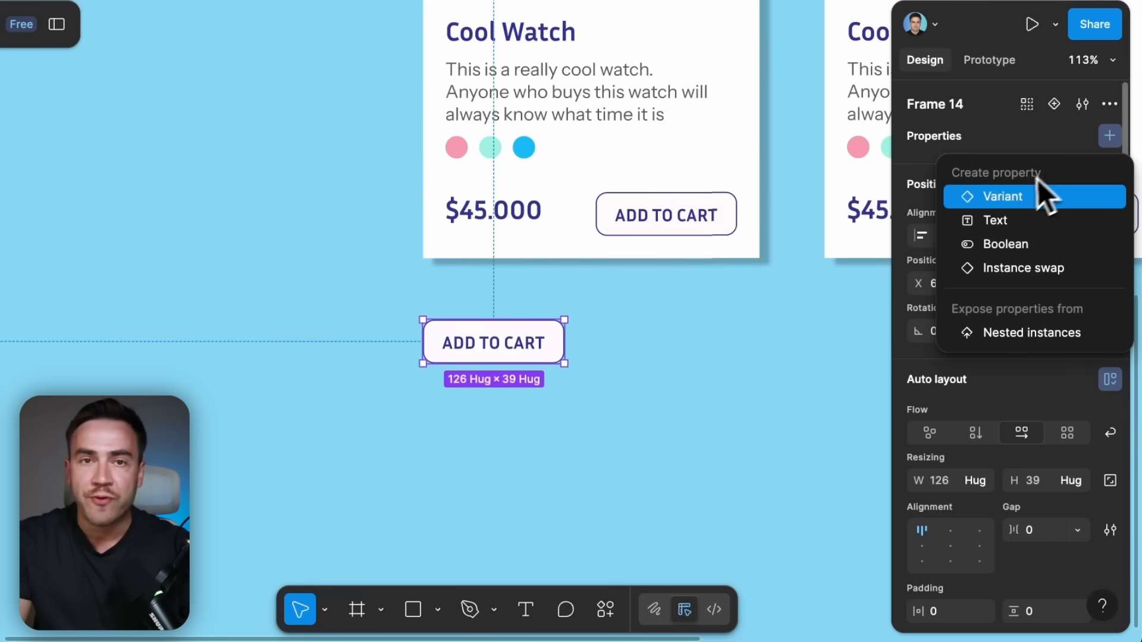
# Add a variant property to the ADD TO CART button component and create a second variant named hover.
pyautogui.click(1005, 200)
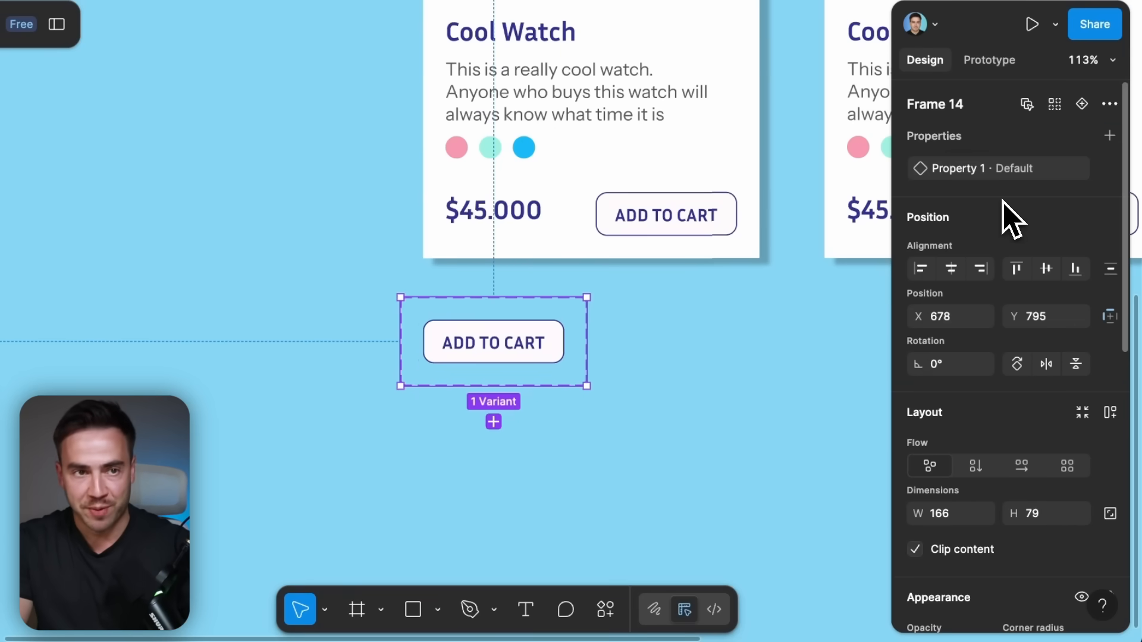
pyautogui.click(494, 422)
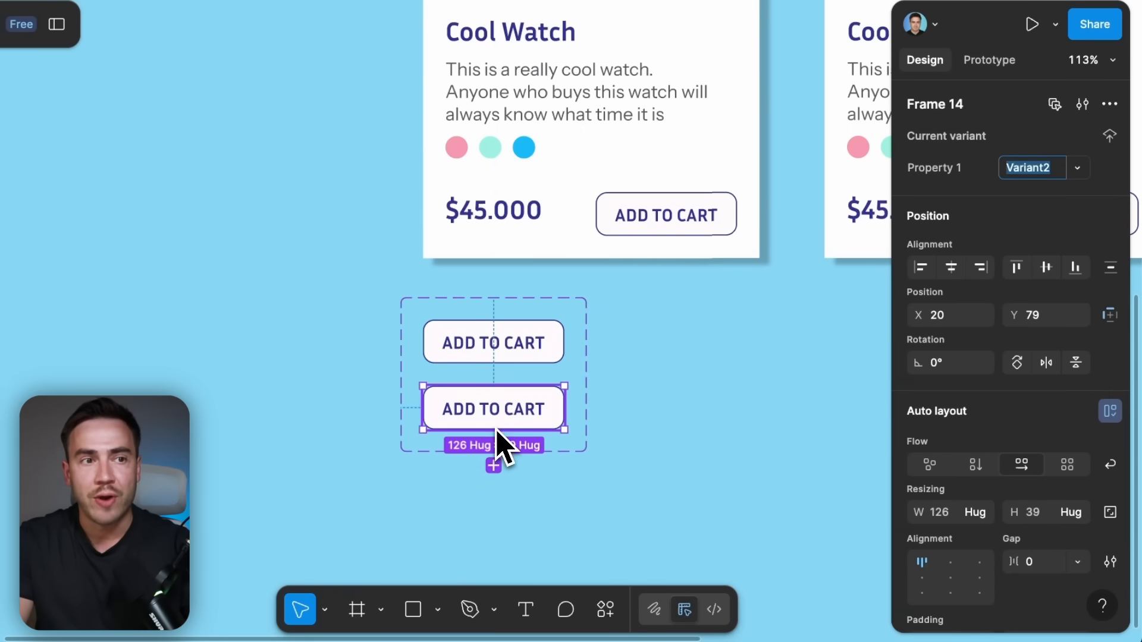
pyautogui.write('hover')
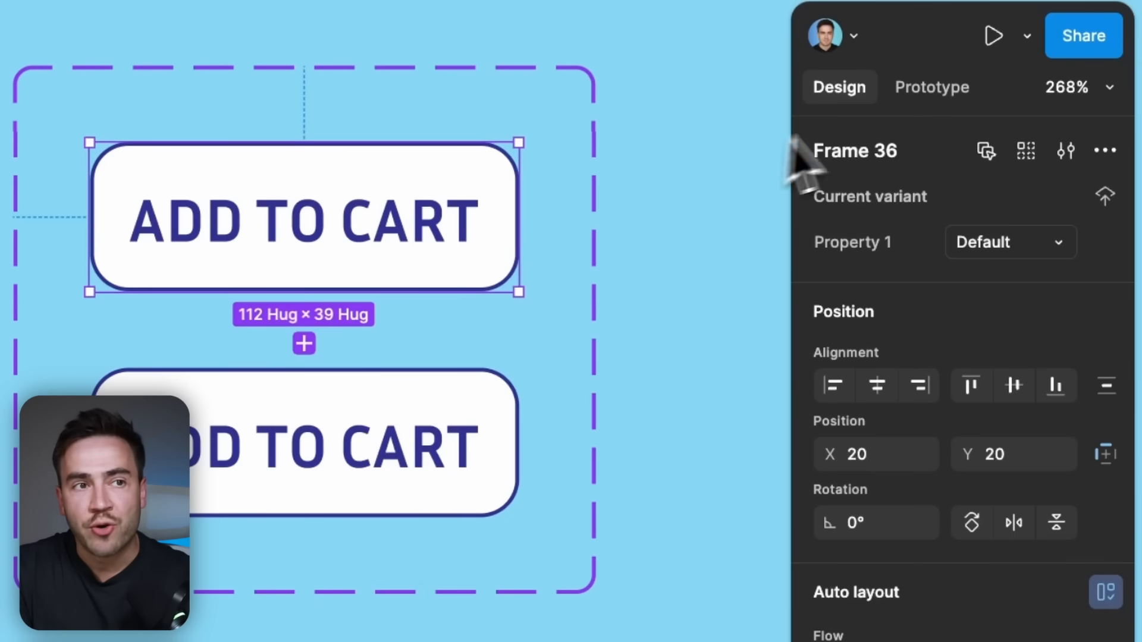
# Connect the default button variant to the hover variant with a While hovering interaction that changes Property 1 to hover.
pyautogui.click(938, 98)
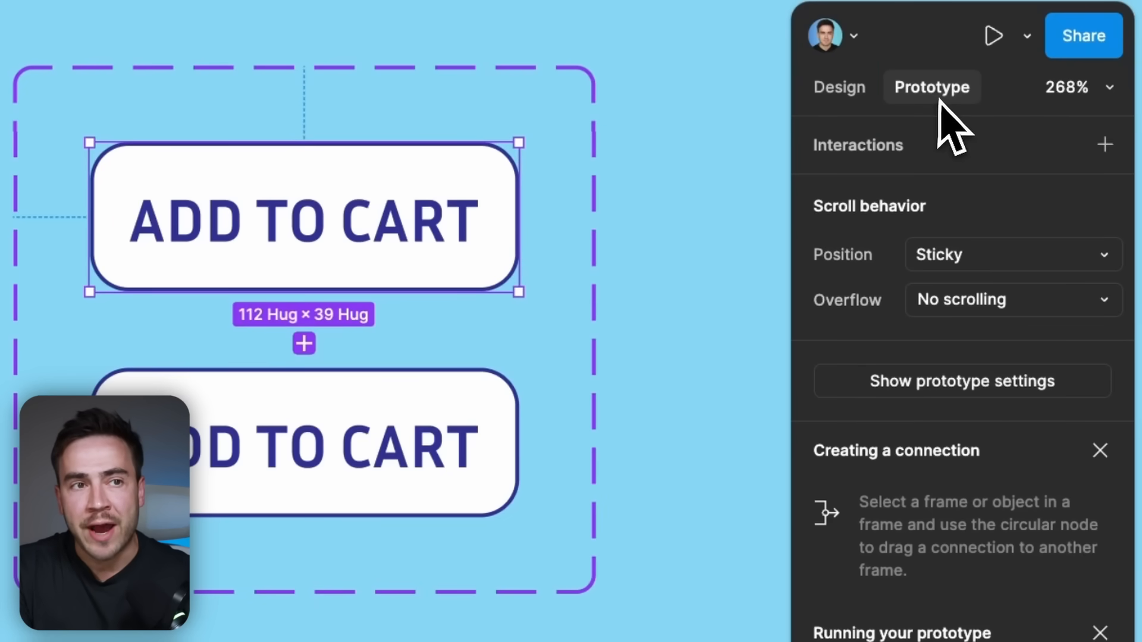
pyautogui.moveTo(304, 292); pyautogui.dragTo(299, 381)
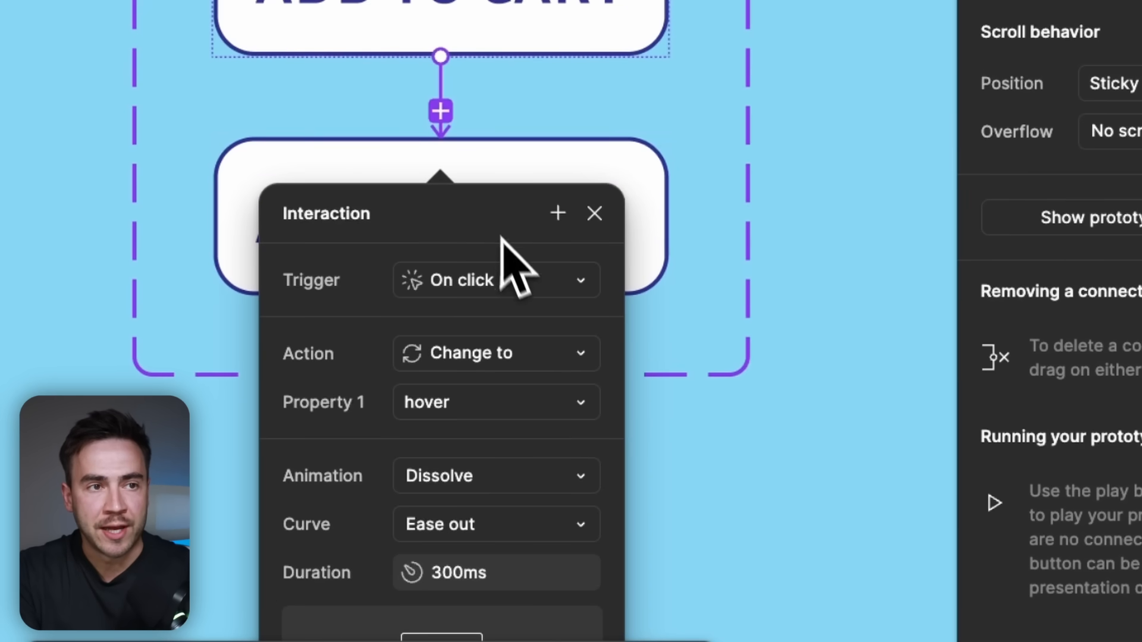
pyautogui.click(512, 280)
pyautogui.click(537, 356)
pyautogui.click(523, 405)
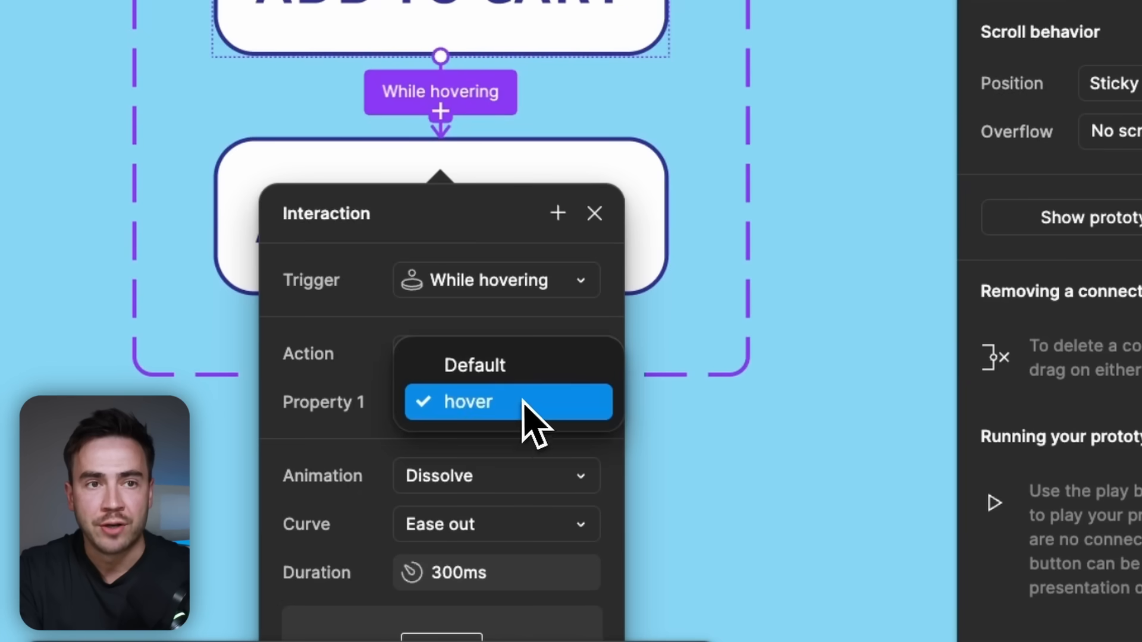
pyautogui.click(519, 410)
pyautogui.click(530, 475)
pyautogui.click(528, 479)
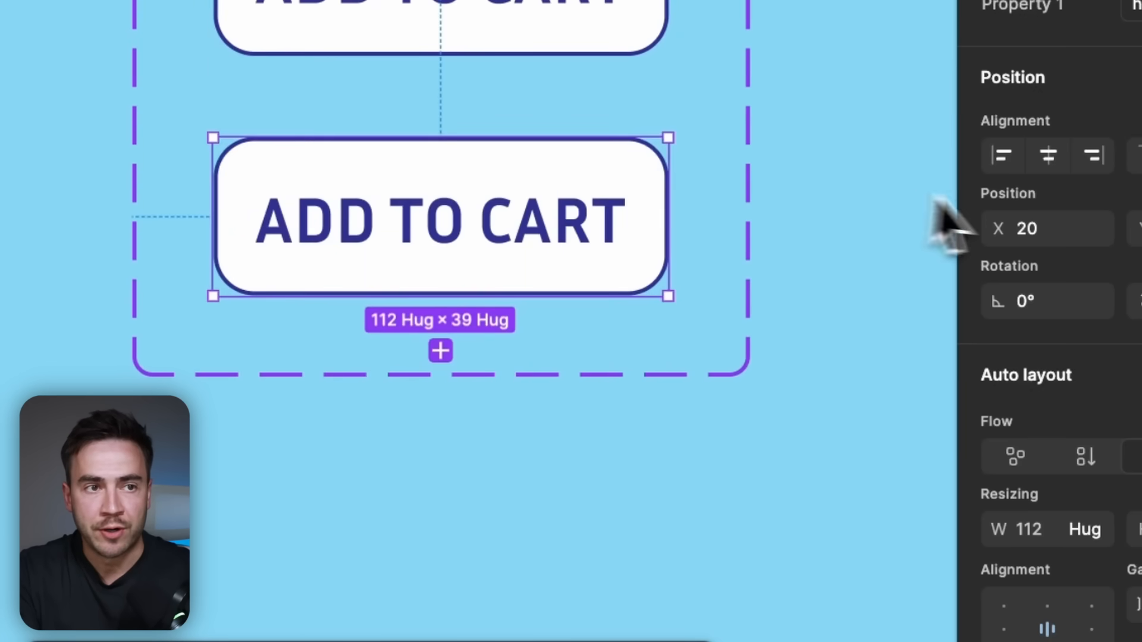
# Set the fill of the hover button variant to 2E3192.
pyautogui.scroll(-6, 1071, 211)
pyautogui.scroll(3, 839, 297)
pyautogui.scroll(-2, 833, 324)
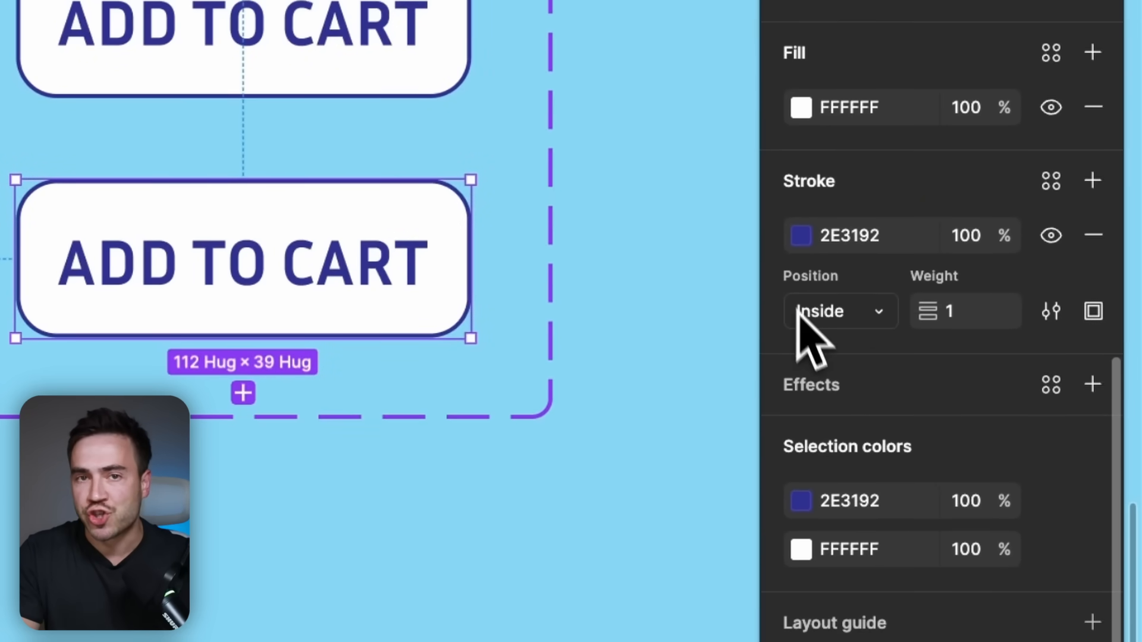
pyautogui.scroll(4, 845, 369)
pyautogui.scroll(2, 827, 383)
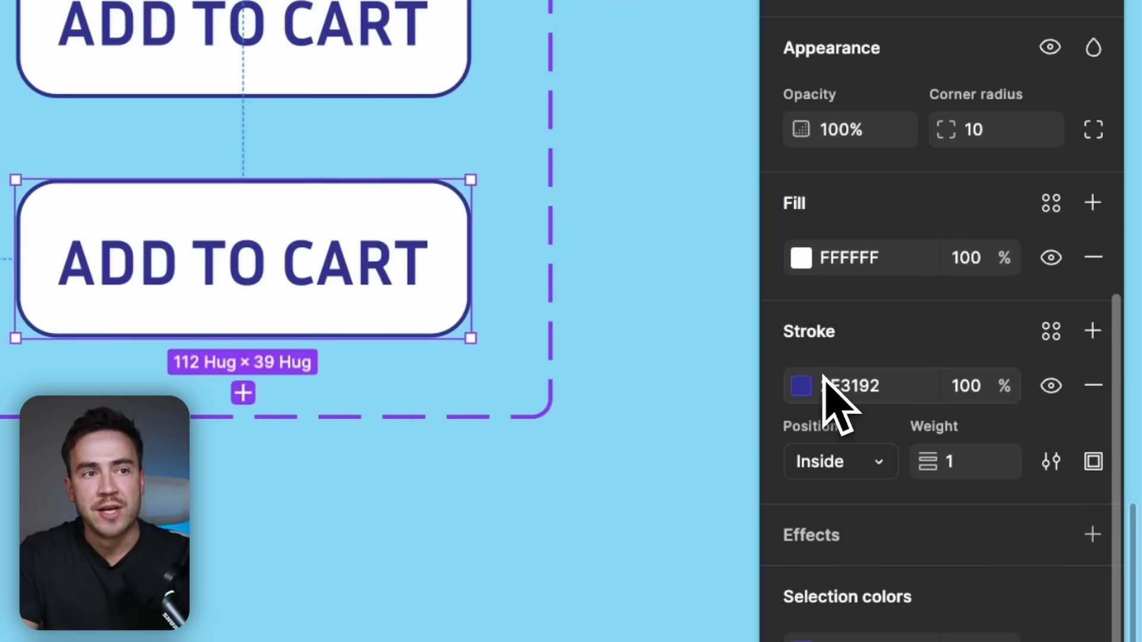
pyautogui.click(803, 267)
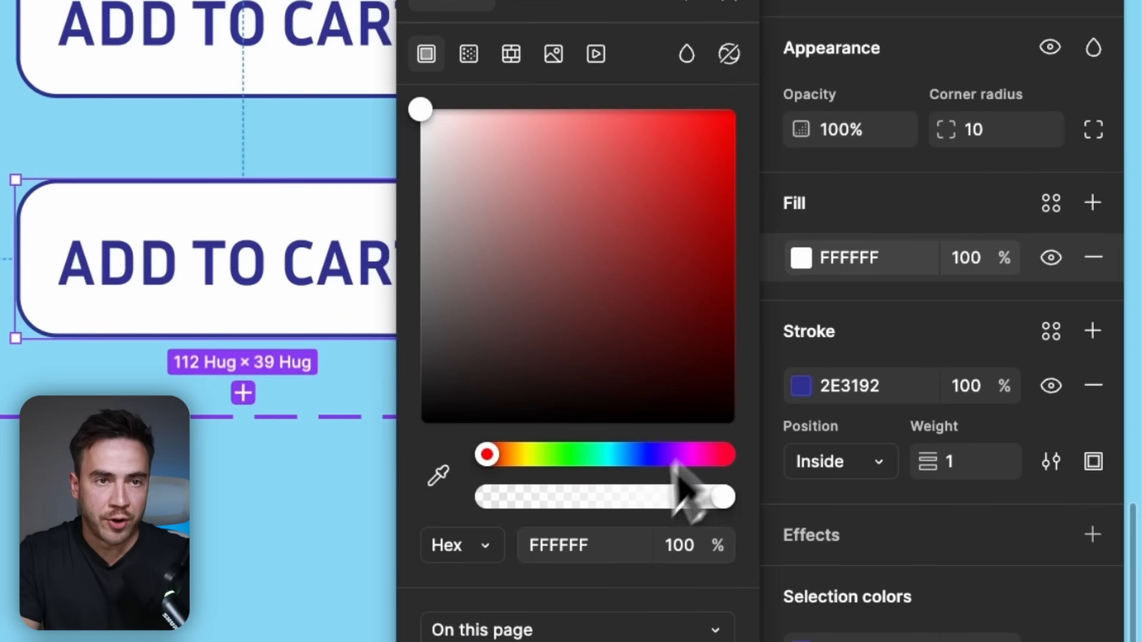
pyautogui.click(585, 559)
pyautogui.write('2E3192')
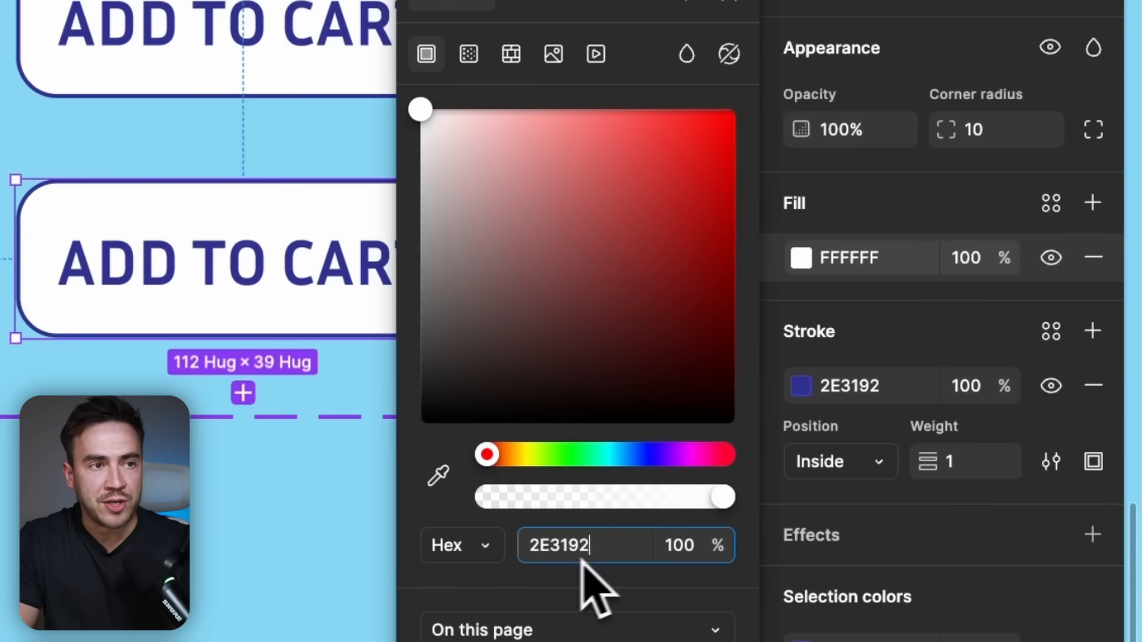
pyautogui.press('Return')
# Change the hover variant's ADD TO CART text to white and preview the prototype.
pyautogui.press('Return')
pyautogui.moveTo(561, 235); pyautogui.dragTo(434, 95)
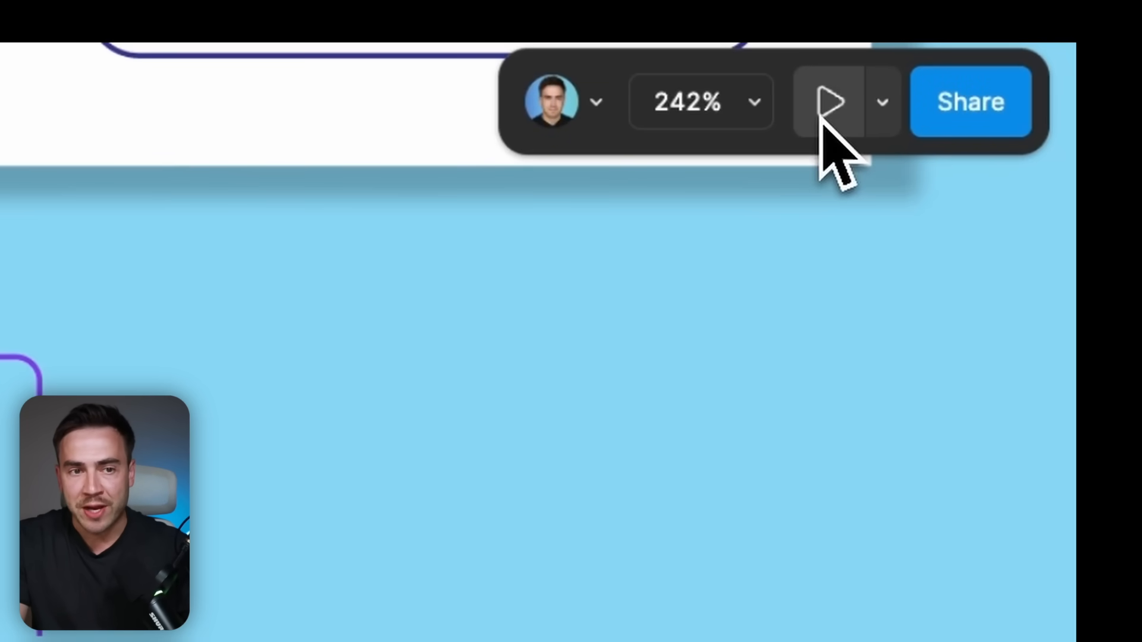
pyautogui.click(1032, 26)
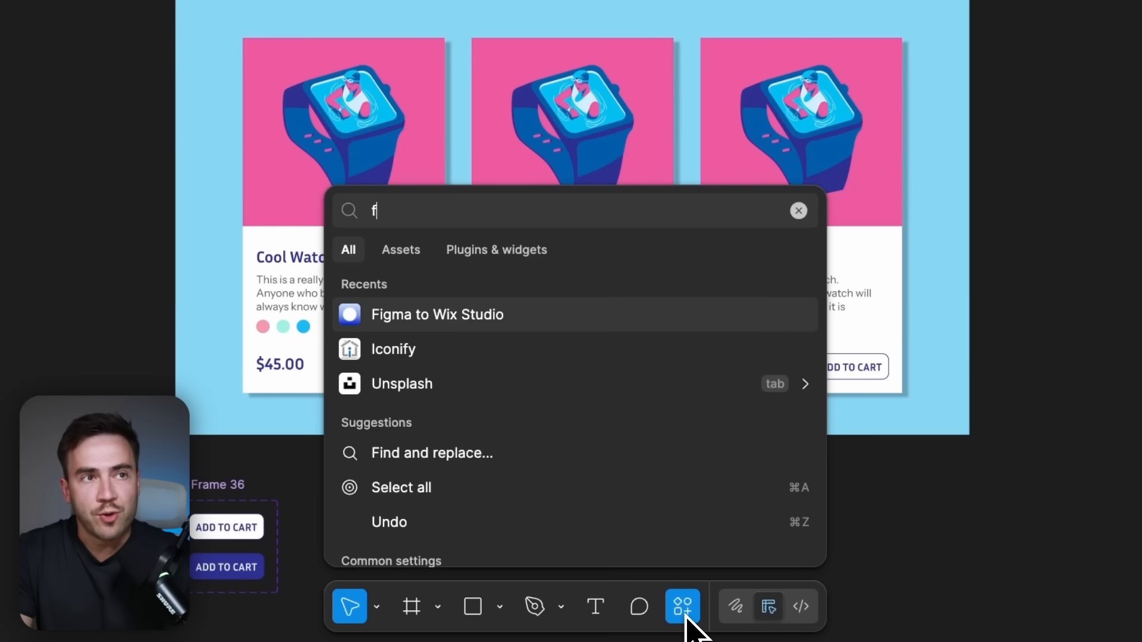
# Open the Figma to Wix Studio plugin, skip its setup, and copy the Figma file's URL.
pyautogui.write('igma to')
pyautogui.click(458, 291)
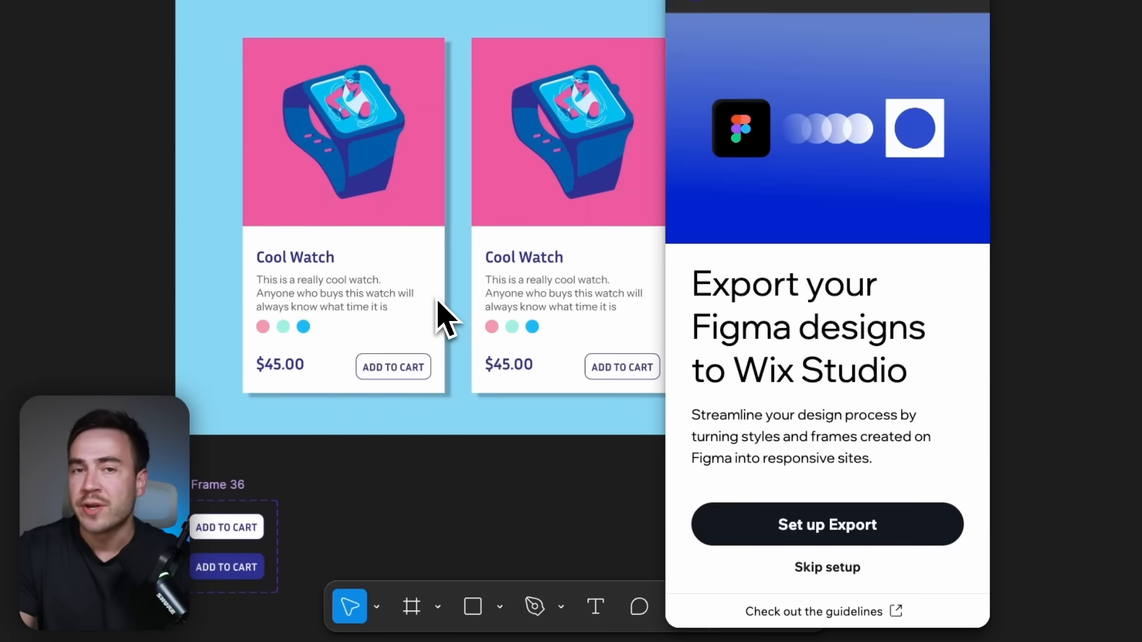
pyautogui.click(807, 565)
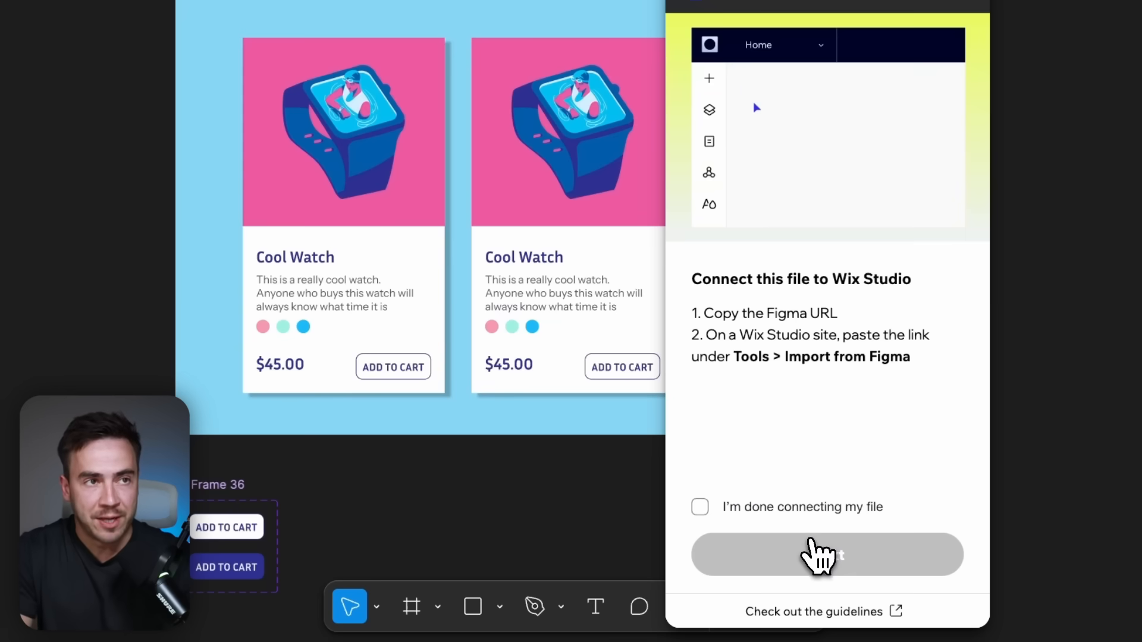
pyautogui.click(700, 507)
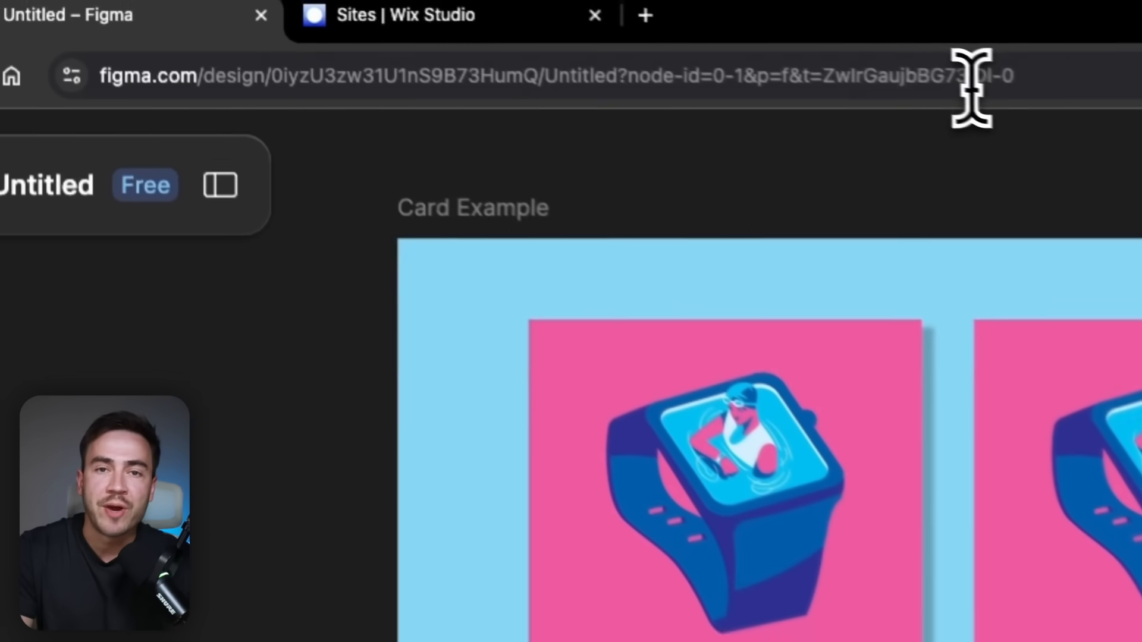
pyautogui.click(964, 72)
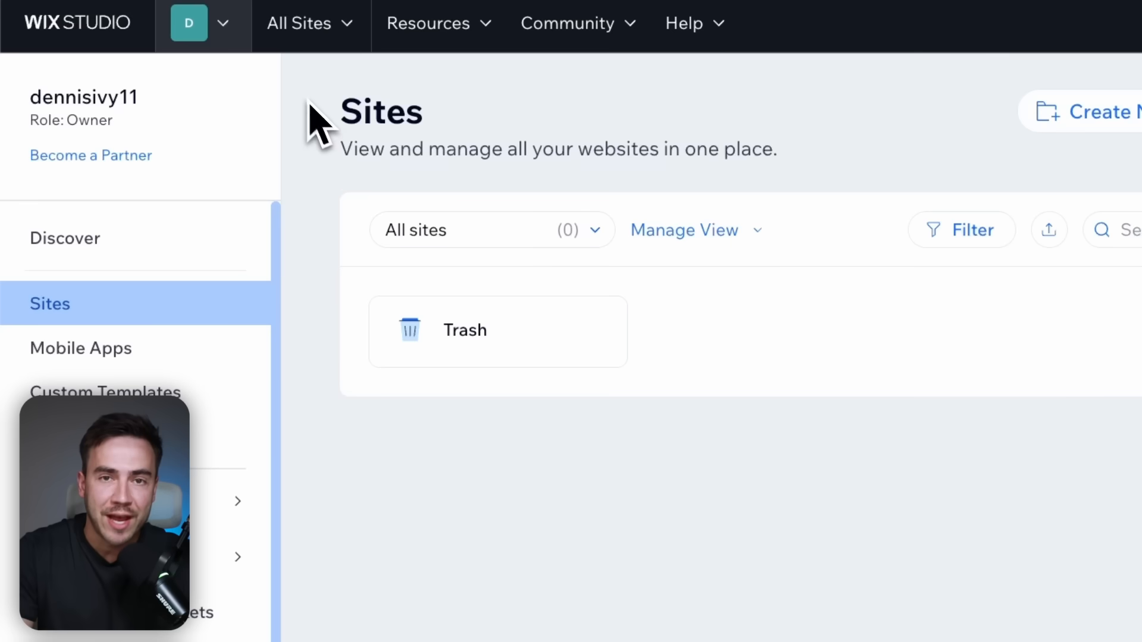
# Switch to Wix Studio, choose the existing workspace, and create a new site from a blank canvas.
pyautogui.click(241, 37)
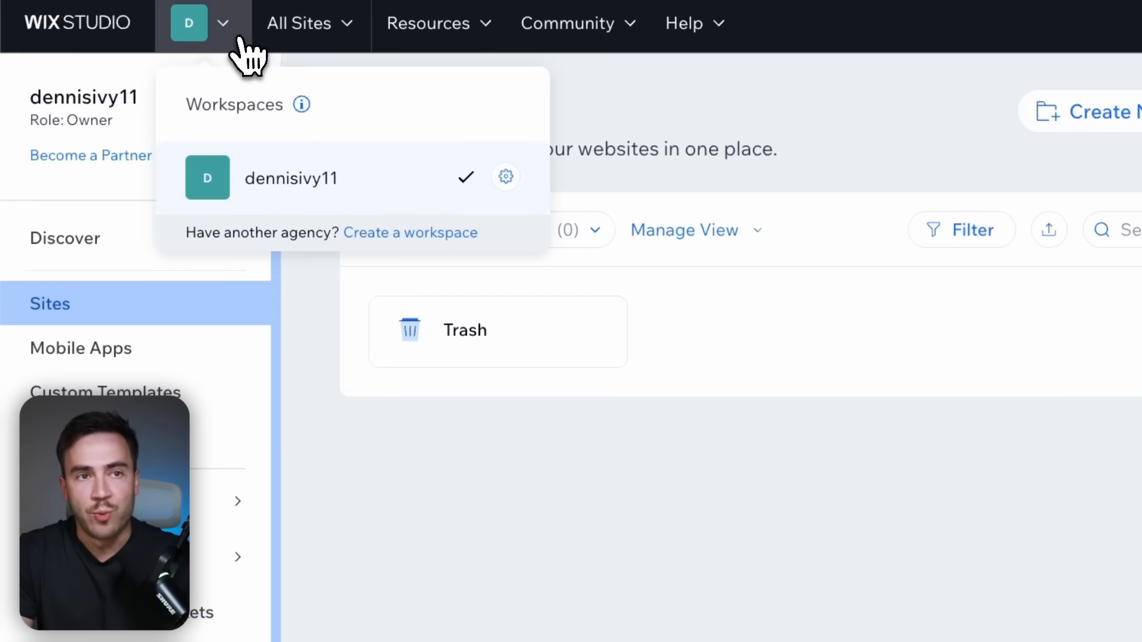
pyautogui.click(369, 196)
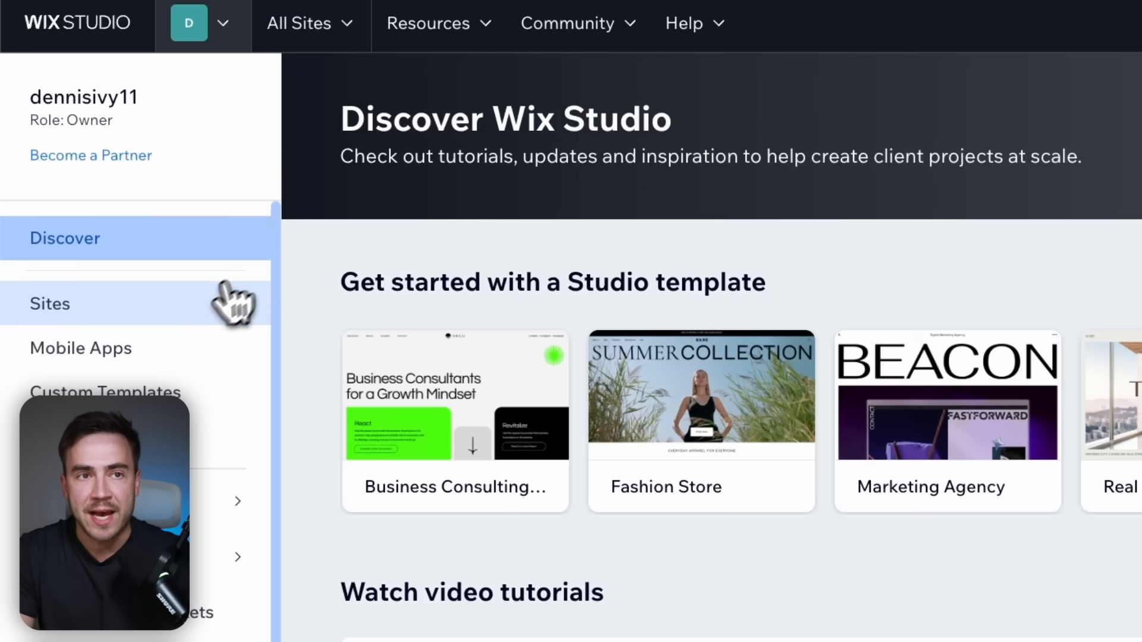
pyautogui.click(178, 310)
pyautogui.click(921, 82)
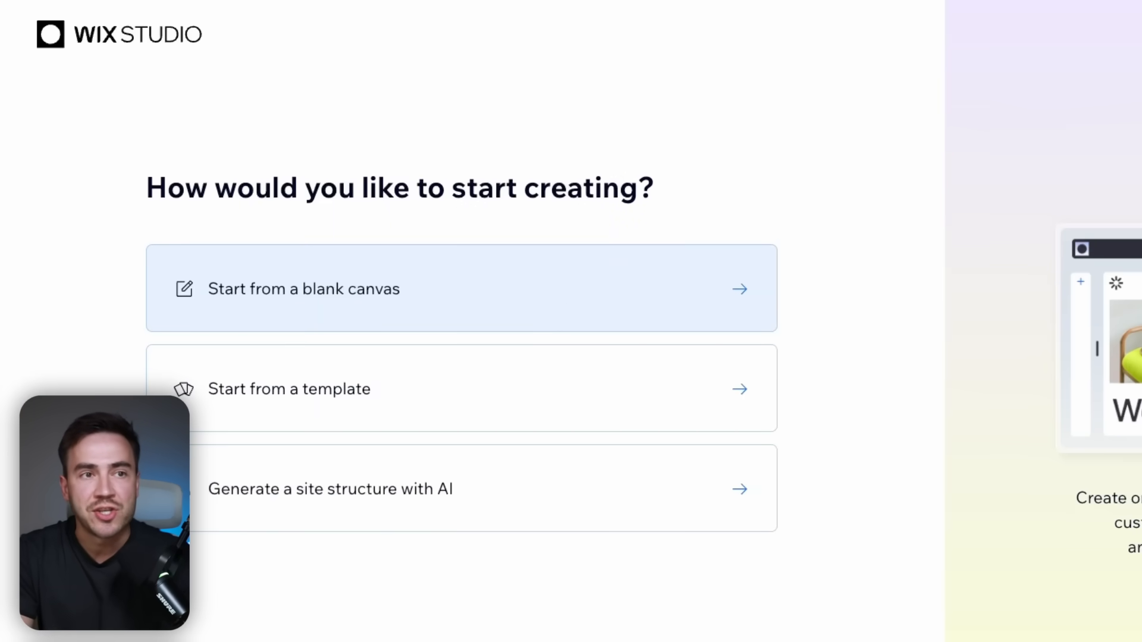
pyautogui.click(569, 311)
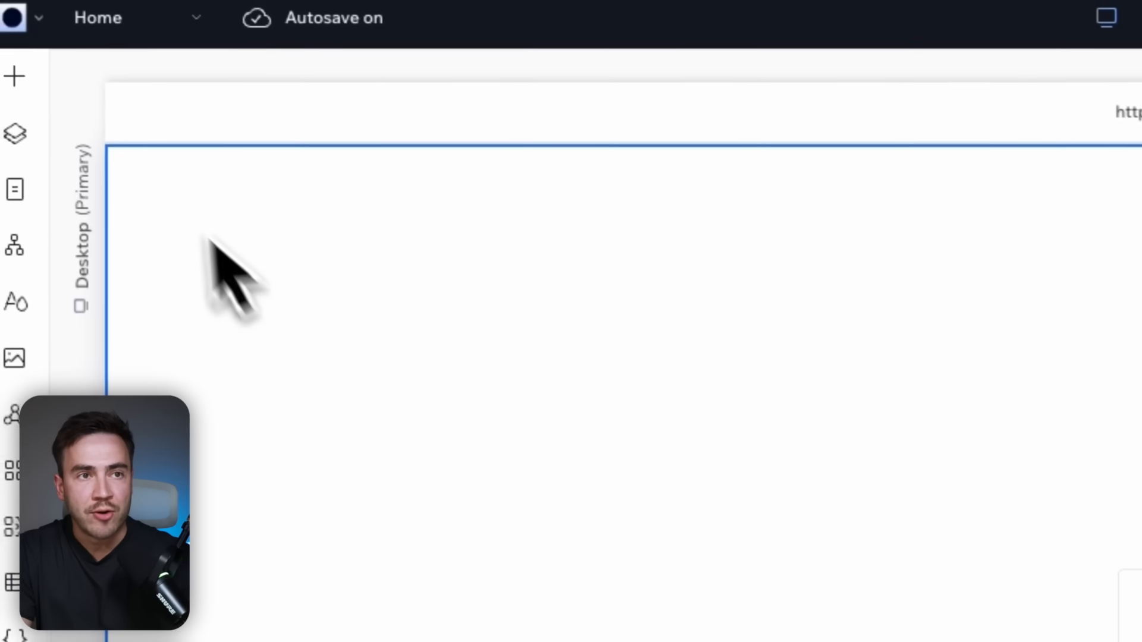
# Connect the Figma file to the new site by pasting its URL into the Import from Figma tool.
pyautogui.click(53, 24)
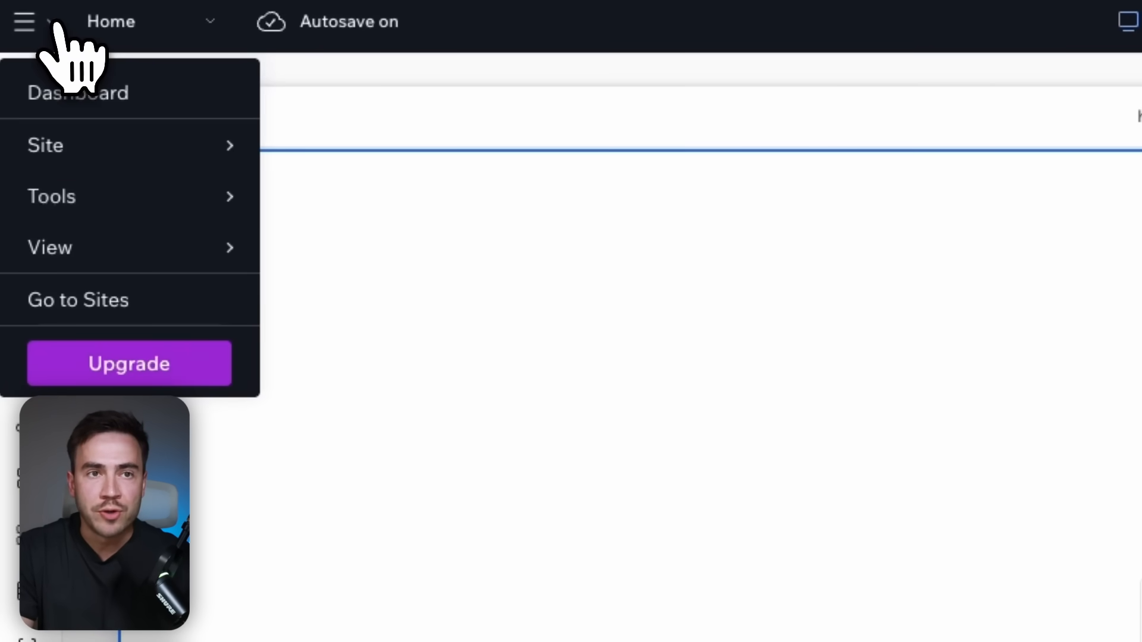
pyautogui.moveTo(226, 196)
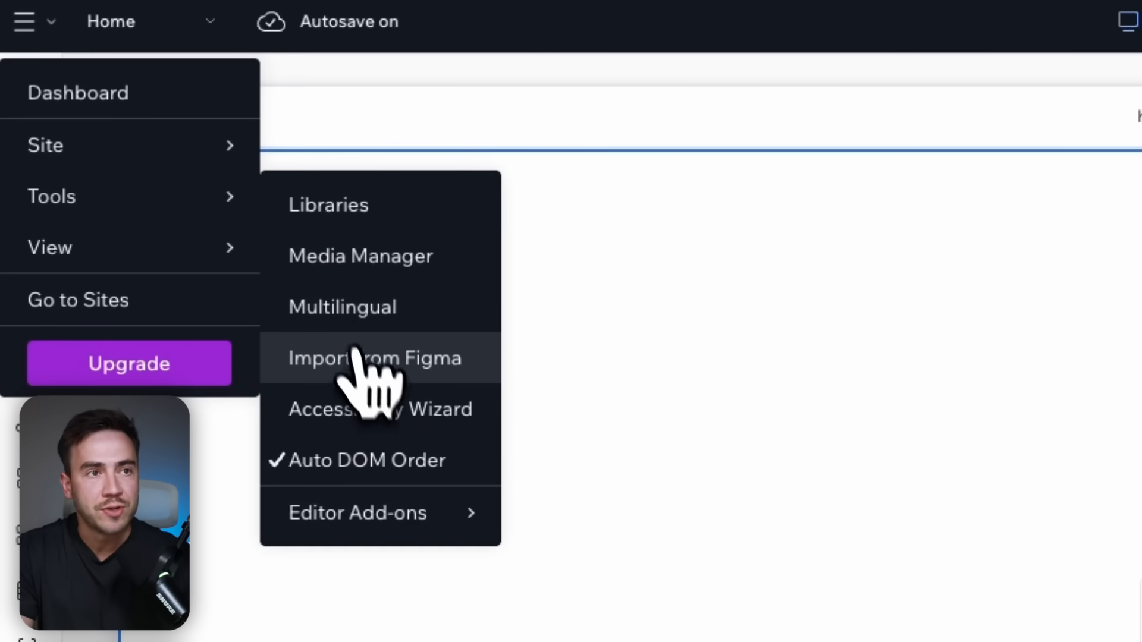
pyautogui.click(368, 372)
pyautogui.click(229, 220)
pyautogui.hotkey('ctrl', 'v')
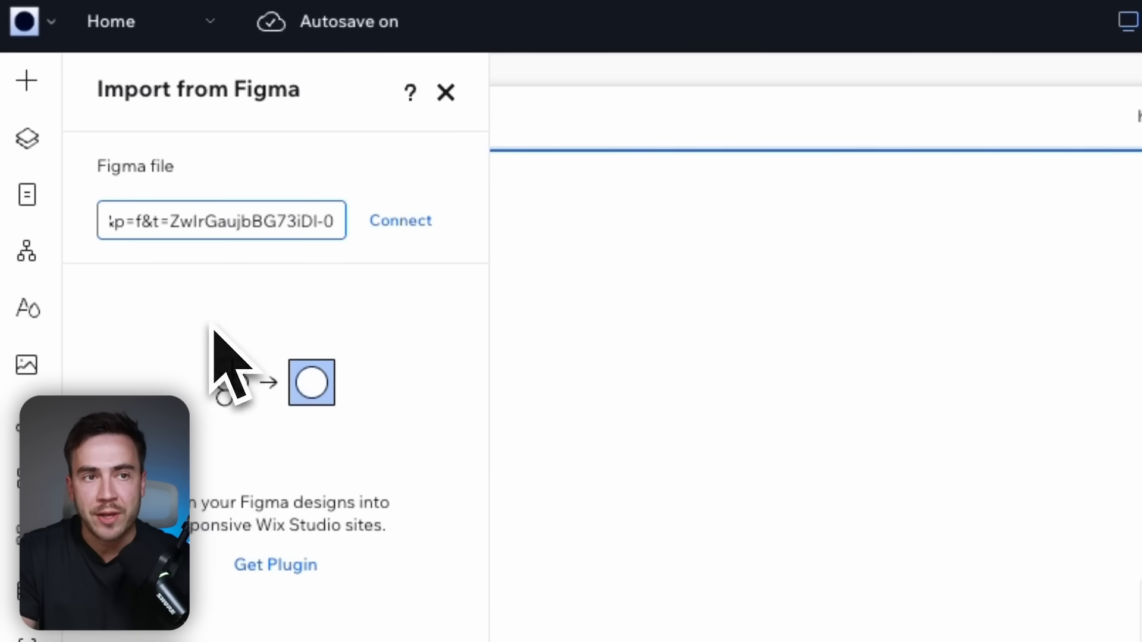
pyautogui.click(401, 223)
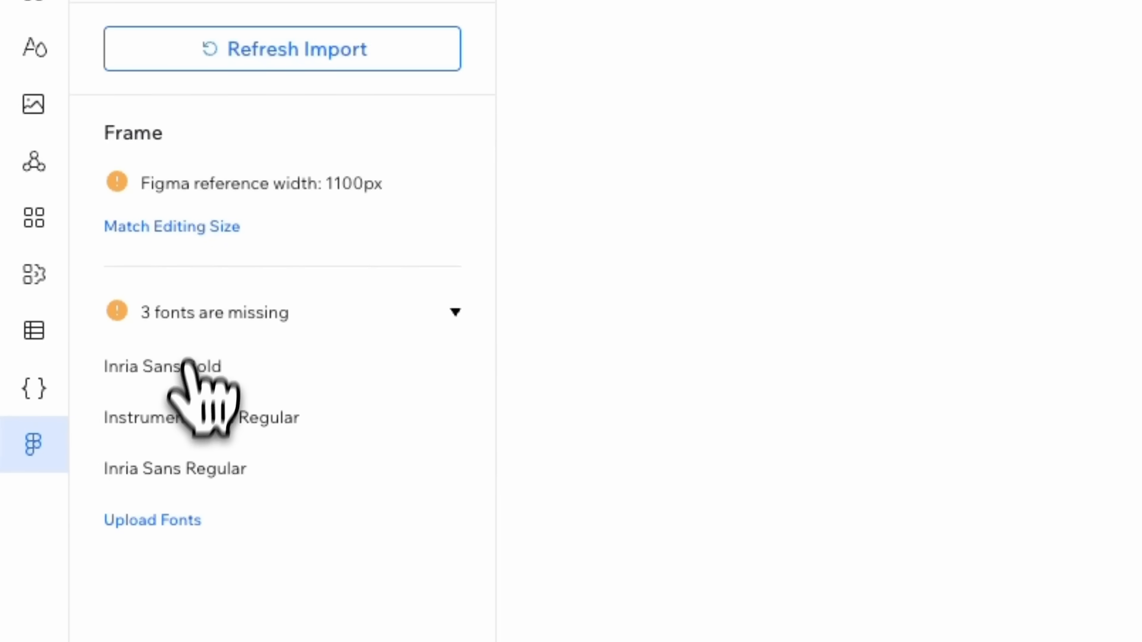
# Add the imported Figma frame to the site as a Section.
pyautogui.click(421, 542)
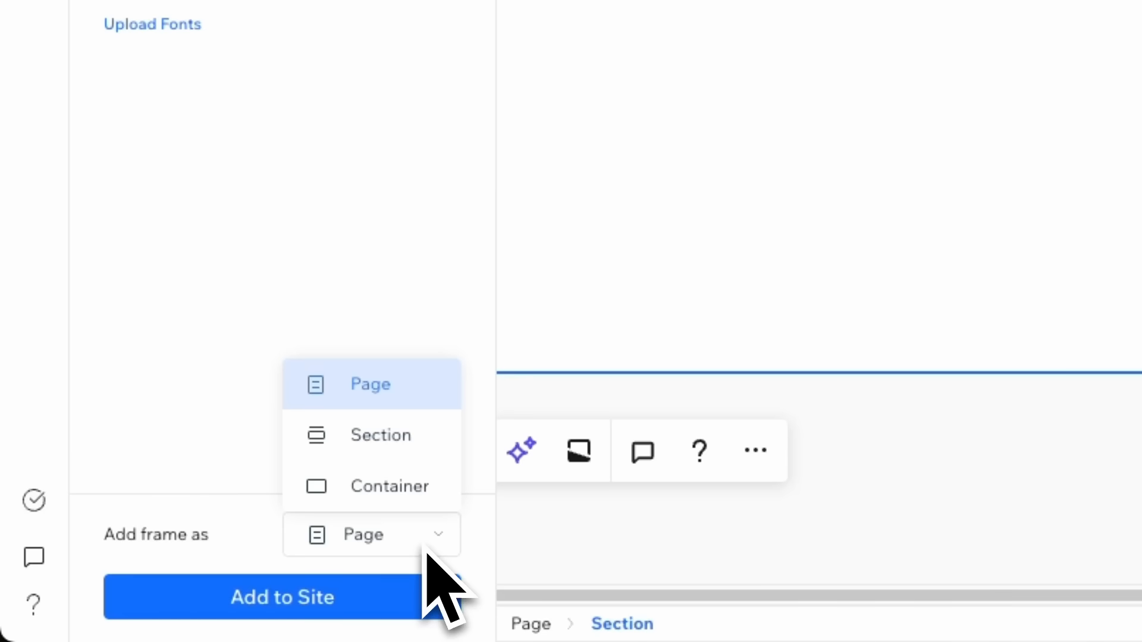
pyautogui.click(393, 437)
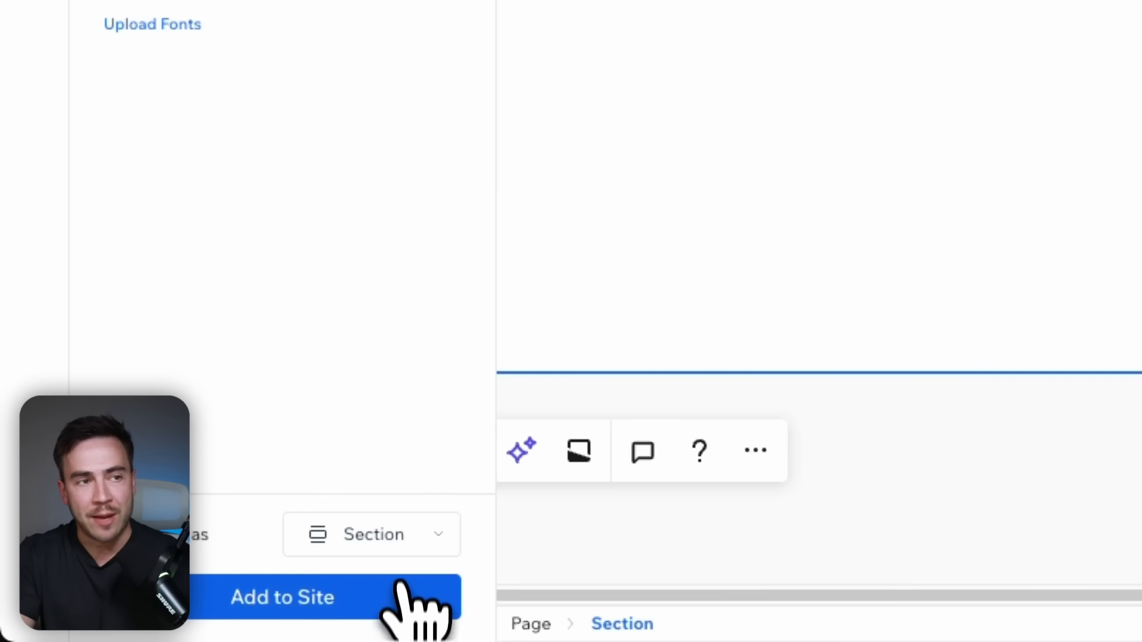
pyautogui.click(398, 601)
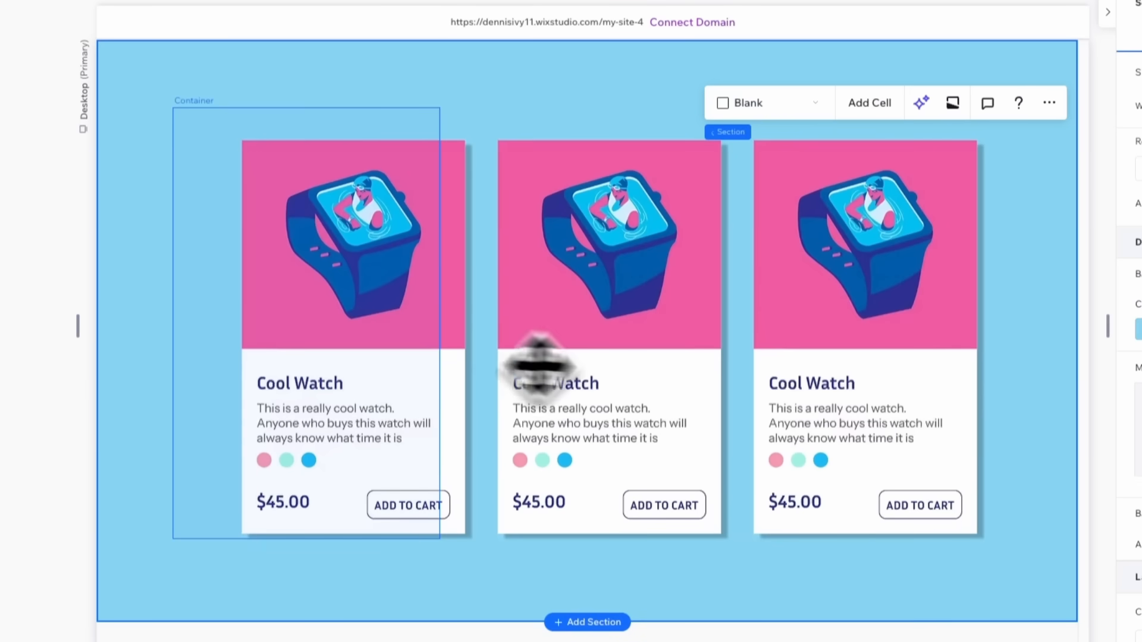
# Select the middle watch card's container and shift it slightly towards the first card.
pyautogui.click(458, 314)
pyautogui.click(662, 245)
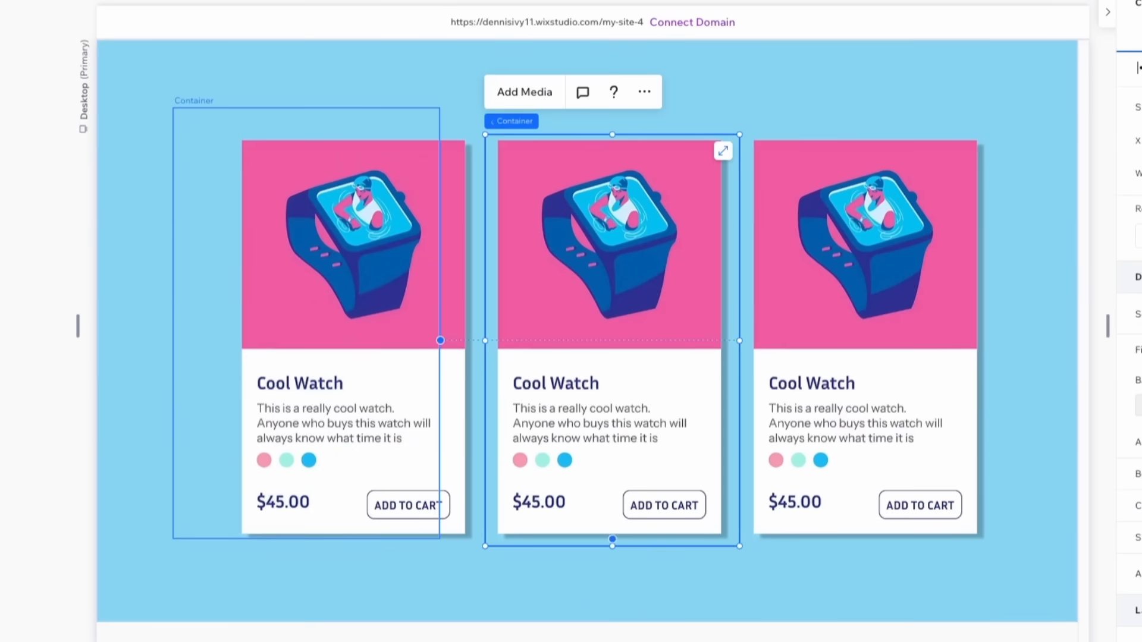
pyautogui.moveTo(665, 244)
pyautogui.mouseDown()
pyautogui.moveTo(630, 291)
pyautogui.moveTo(632, 196)
pyautogui.moveTo(658, 232)
pyautogui.moveTo(659, 243)
pyautogui.moveTo(579, 77)
pyautogui.moveTo(637, 199)
pyautogui.moveTo(653, 248)
pyautogui.moveTo(643, 247)
pyautogui.mouseUp()
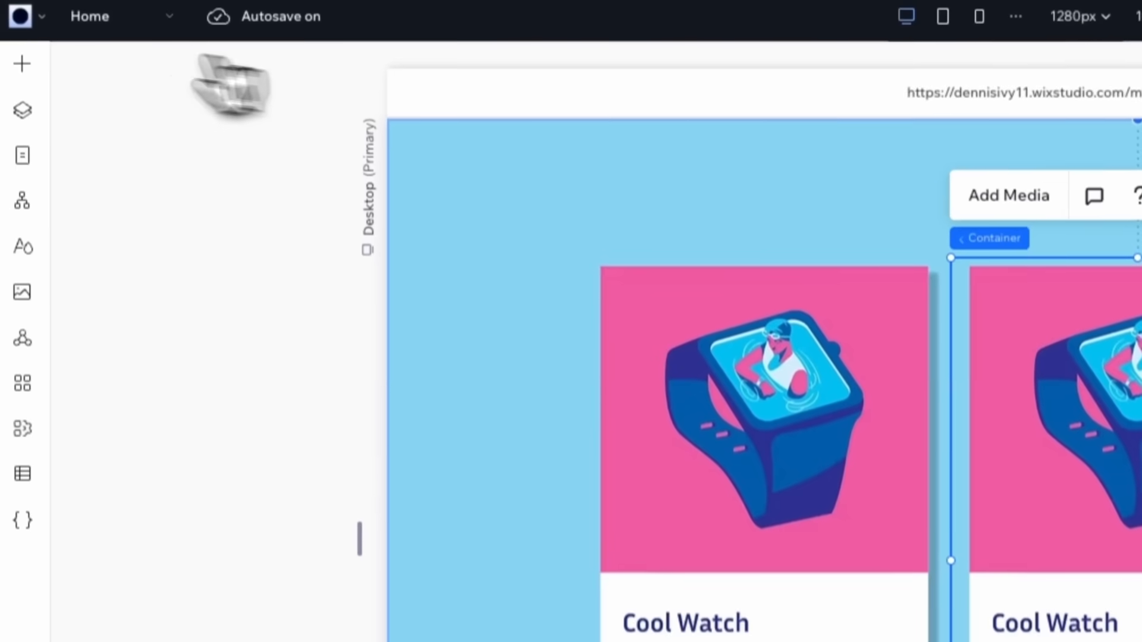
# Browse the elements that can be added to the page, including the Input category.
pyautogui.click(22, 64)
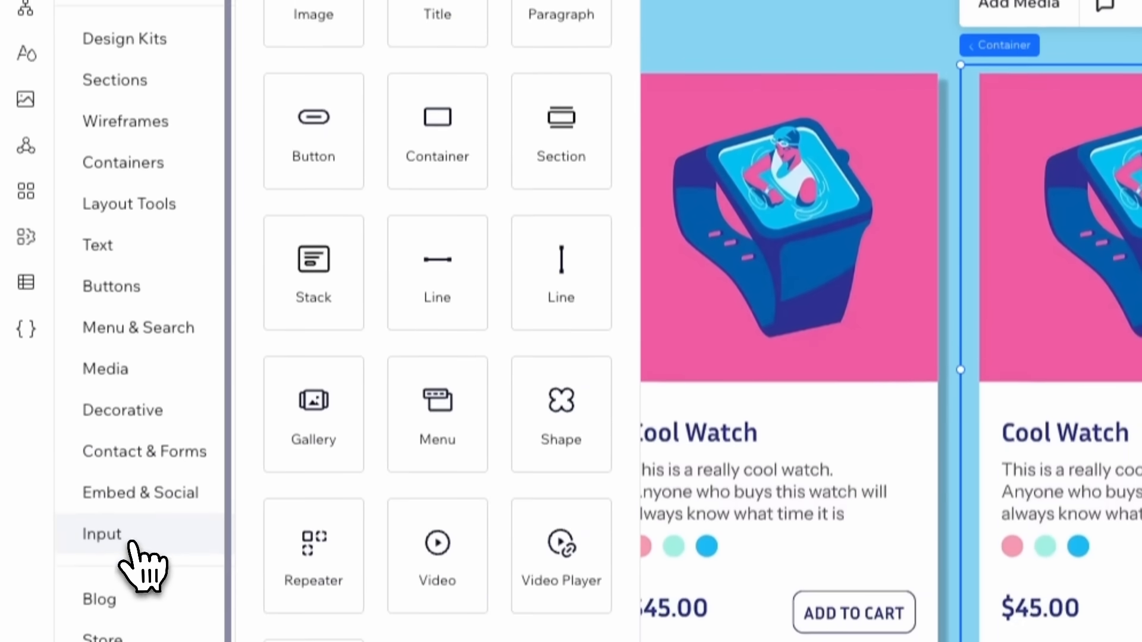
pyautogui.click(139, 561)
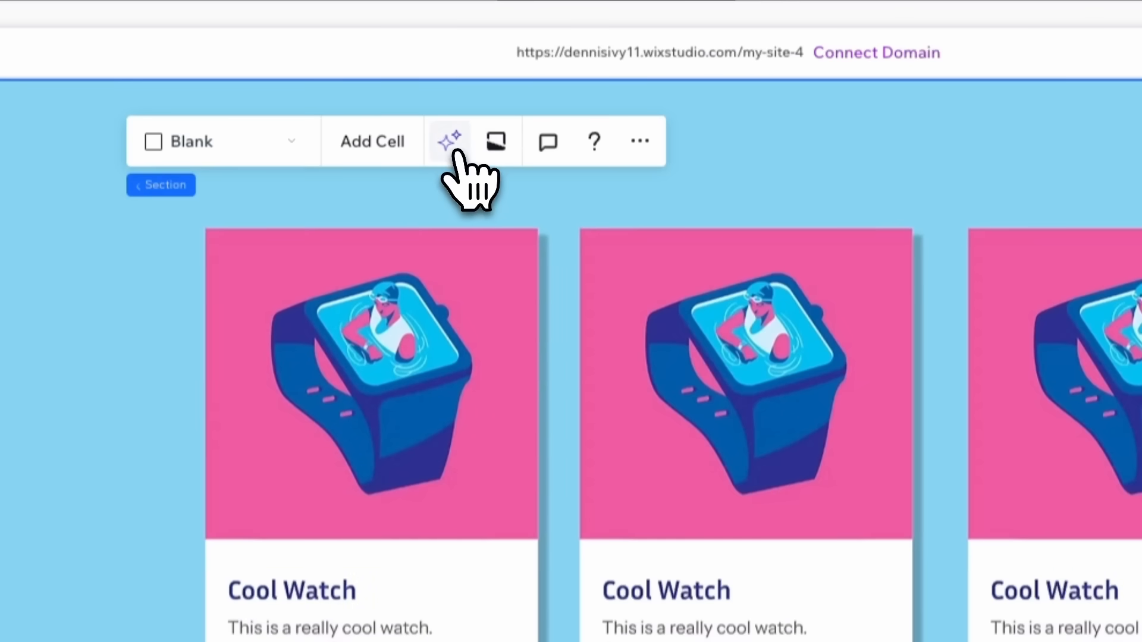
# Generate a responsive design of the card section with AI and start publishing the site.
pyautogui.click(453, 149)
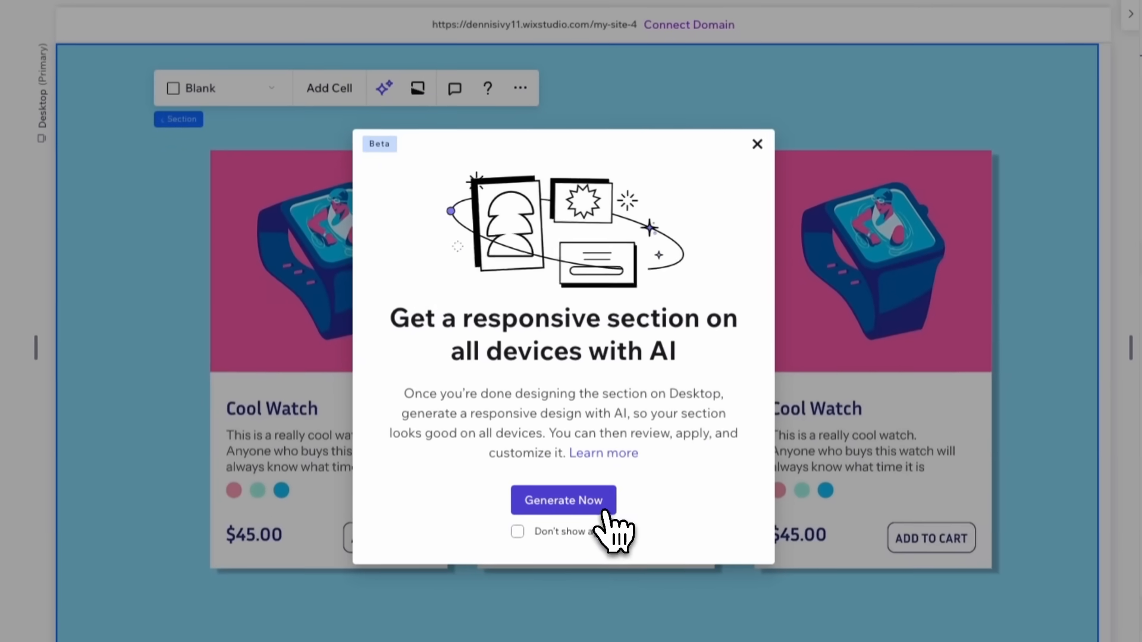
pyautogui.click(606, 513)
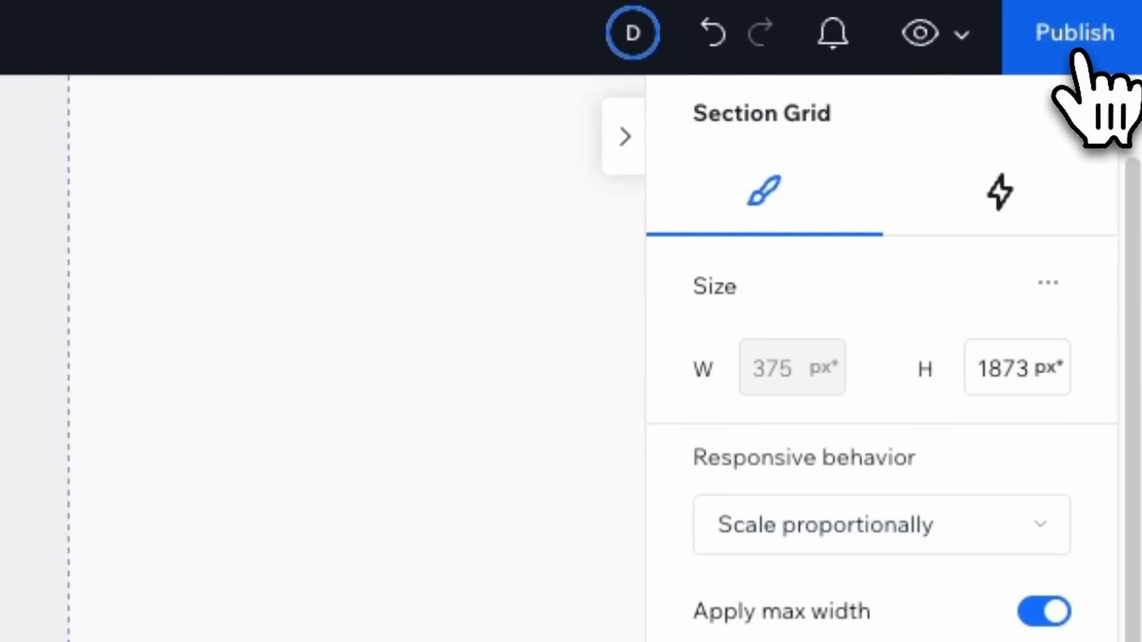
pyautogui.click(1074, 35)
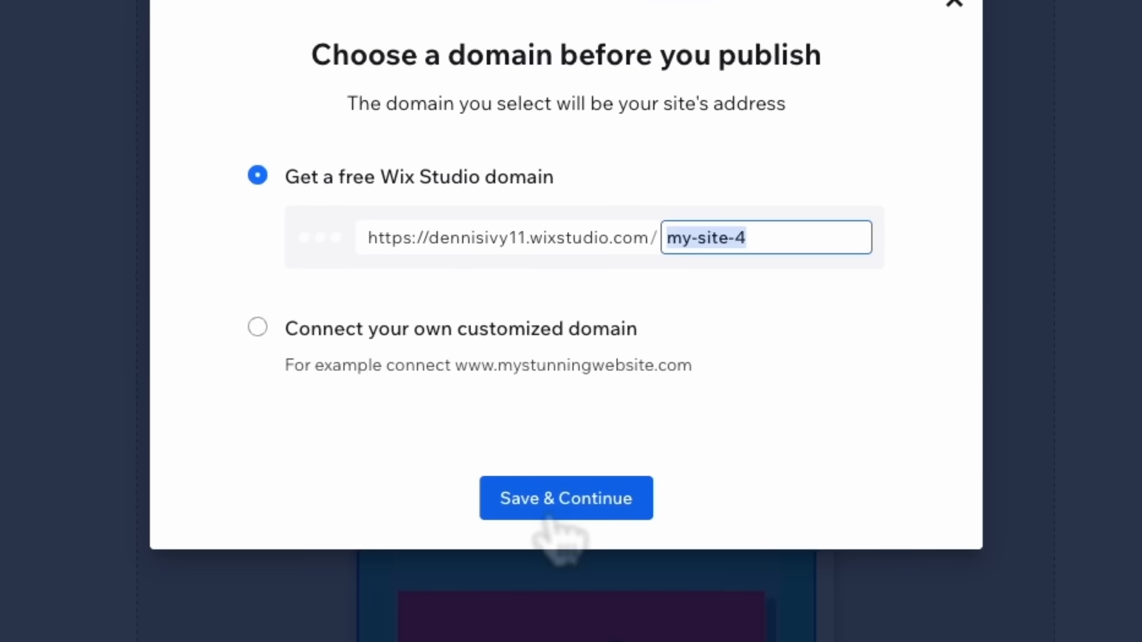